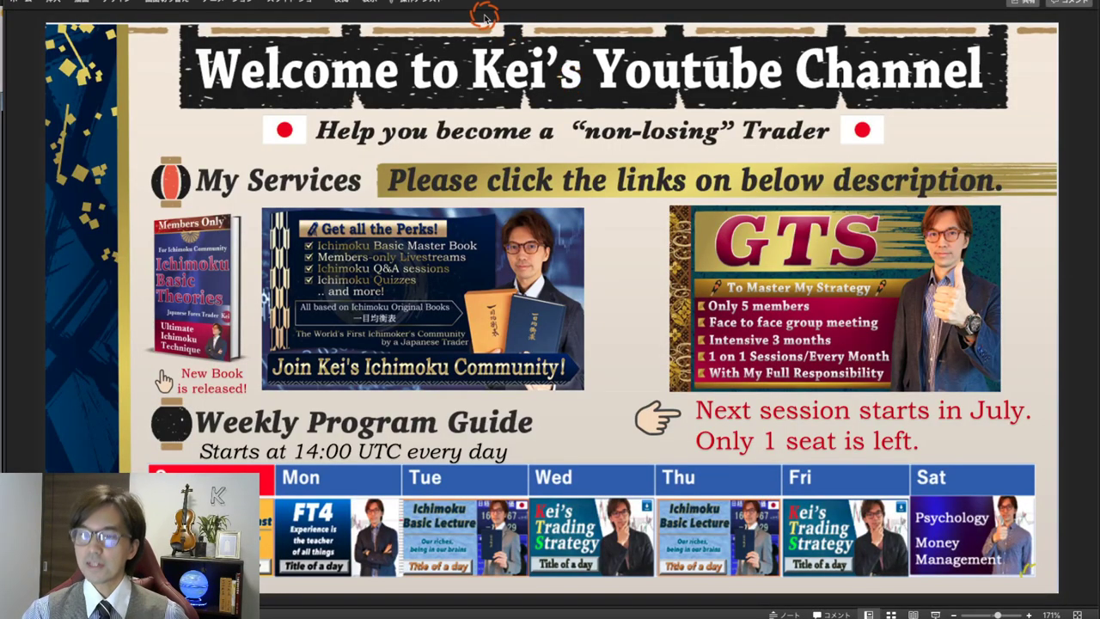
Step: Page past the disclaimer slide, switch to the EURUSD charts in Forex Tester 5 and shift the floating graphics toolbar out of the way
{"action": "key", "text": "Page_Down"}
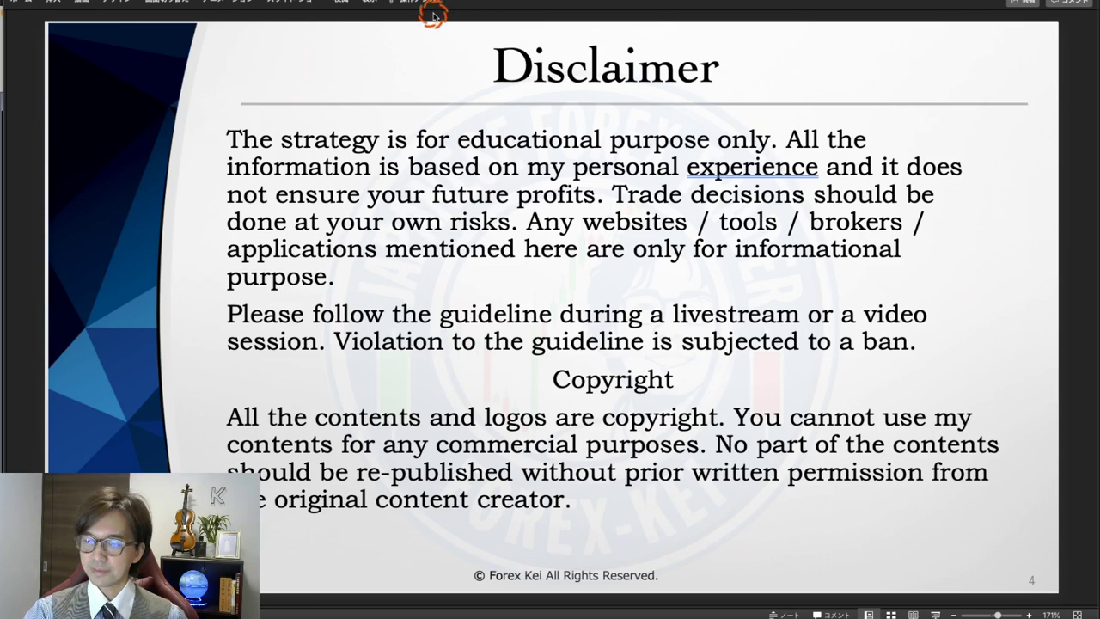
{"action": "key", "text": "Page_Down"}
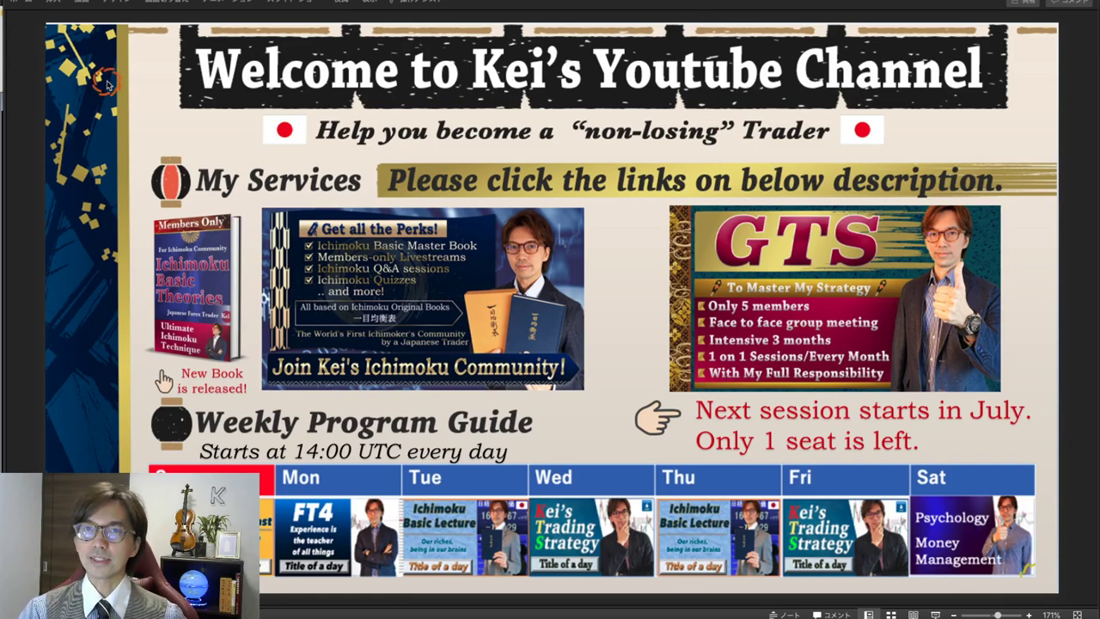
{"action": "key", "text": "alt+Tab"}
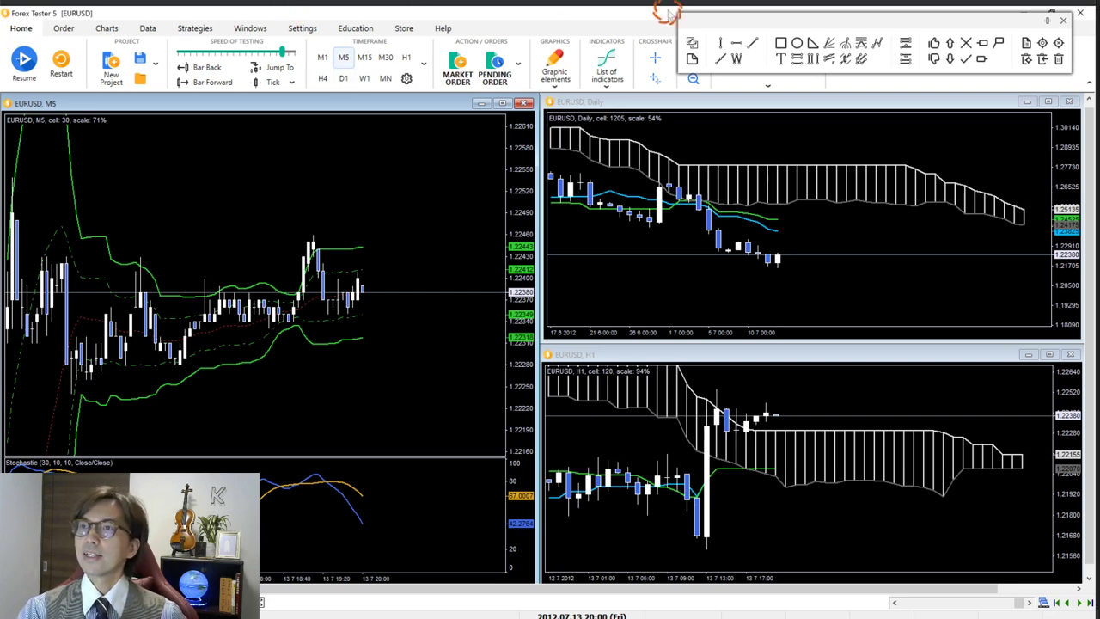
{"action": "left_click_drag", "start_coordinate": [737, 20], "coordinate": [760, 10]}
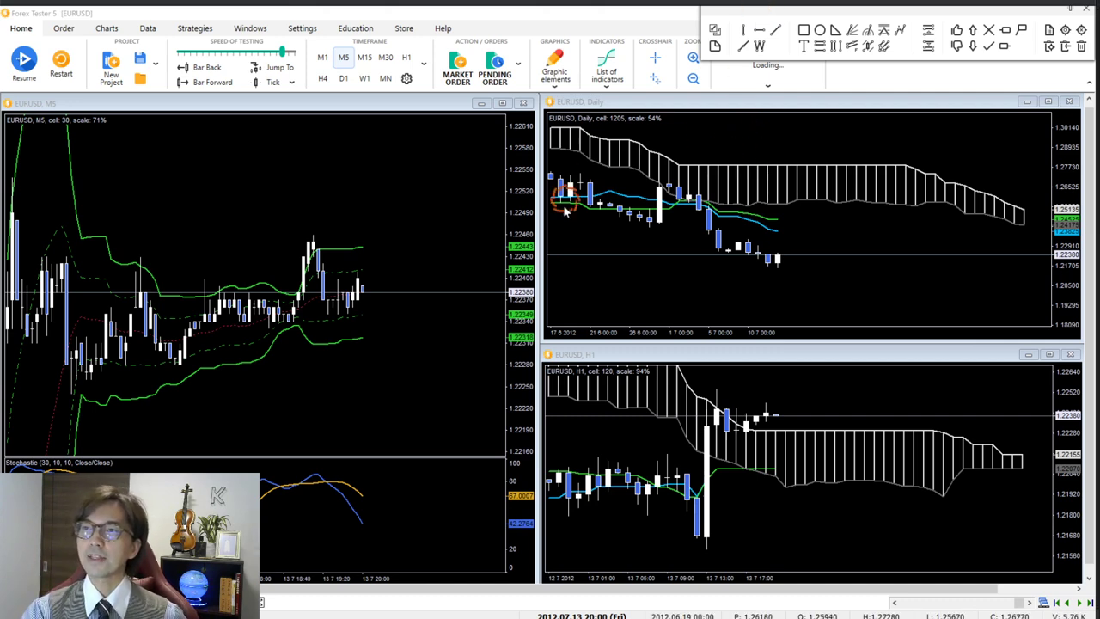
Step: Review the EURUSD Daily, H1 and M5 charts in turn to compare their setups
{"action": "left_click", "coordinate": [709, 158]}
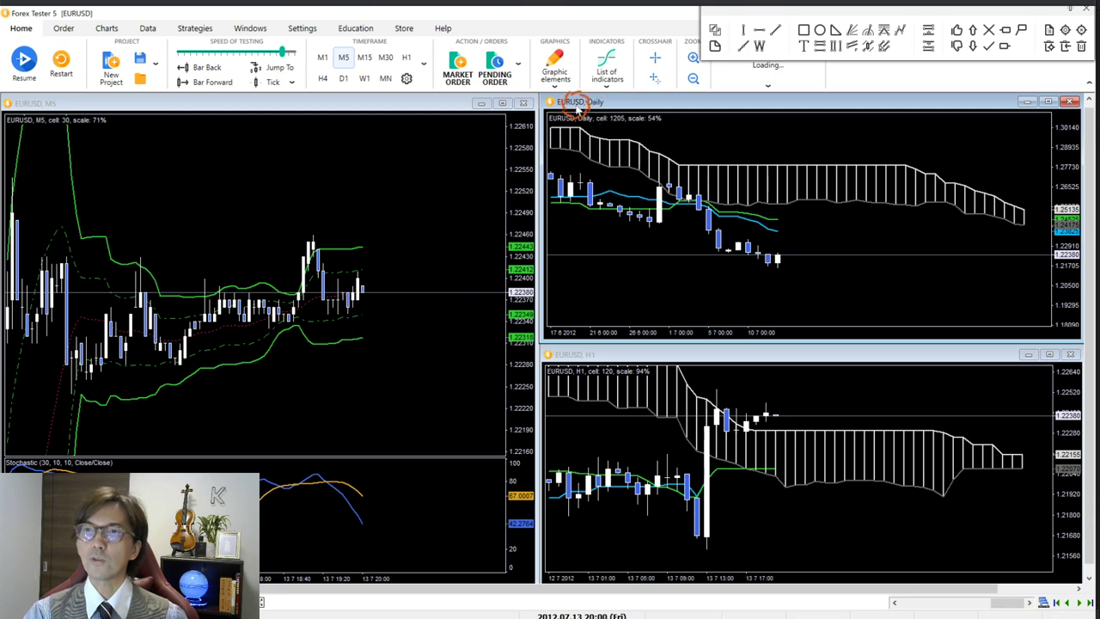
{"action": "left_click", "coordinate": [634, 397]}
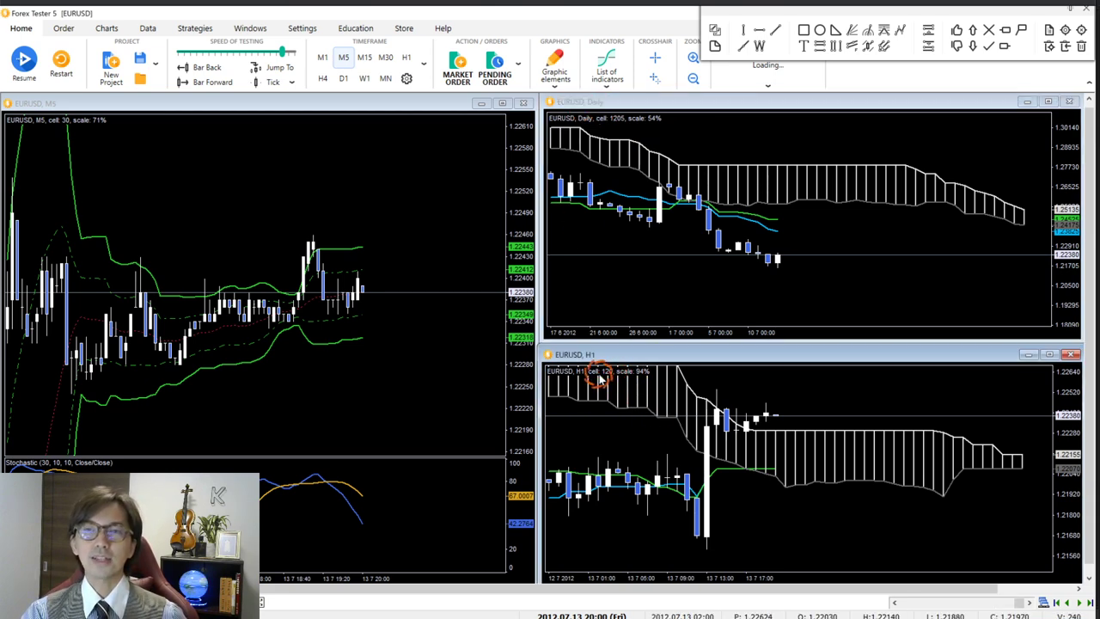
{"action": "left_click", "coordinate": [383, 230]}
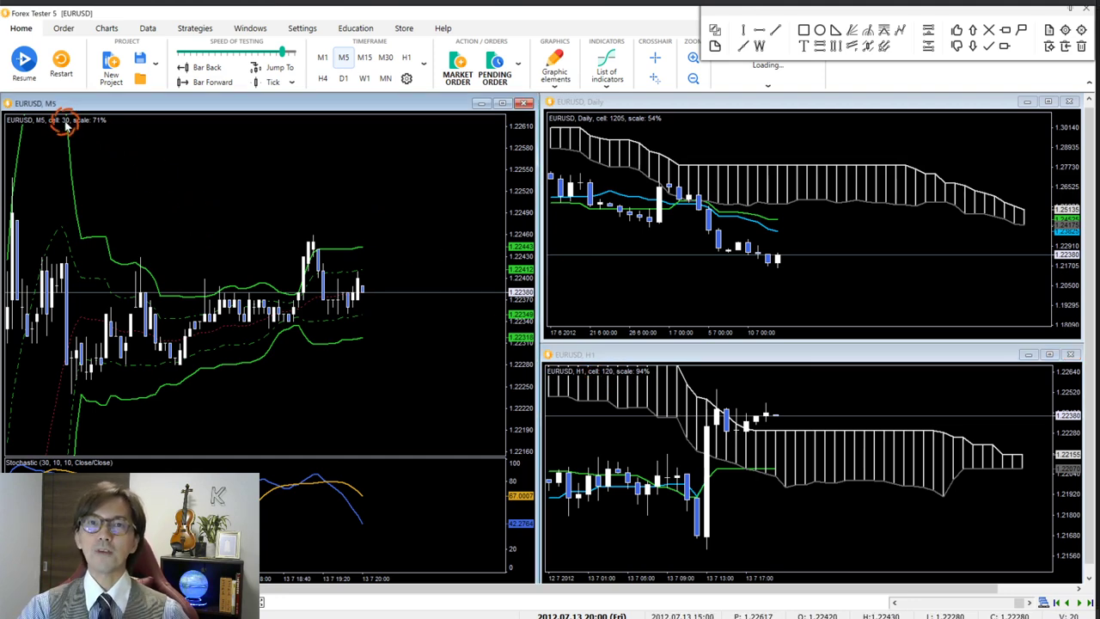
{"action": "left_click", "coordinate": [587, 210]}
{"action": "left_click", "coordinate": [603, 448]}
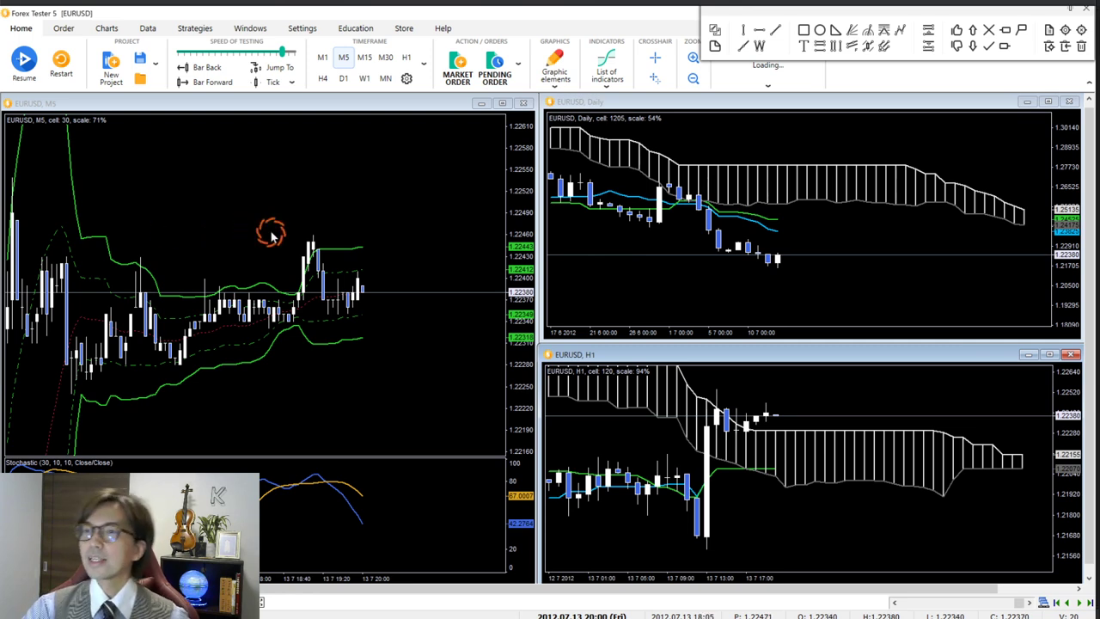
{"action": "left_click", "coordinate": [650, 275]}
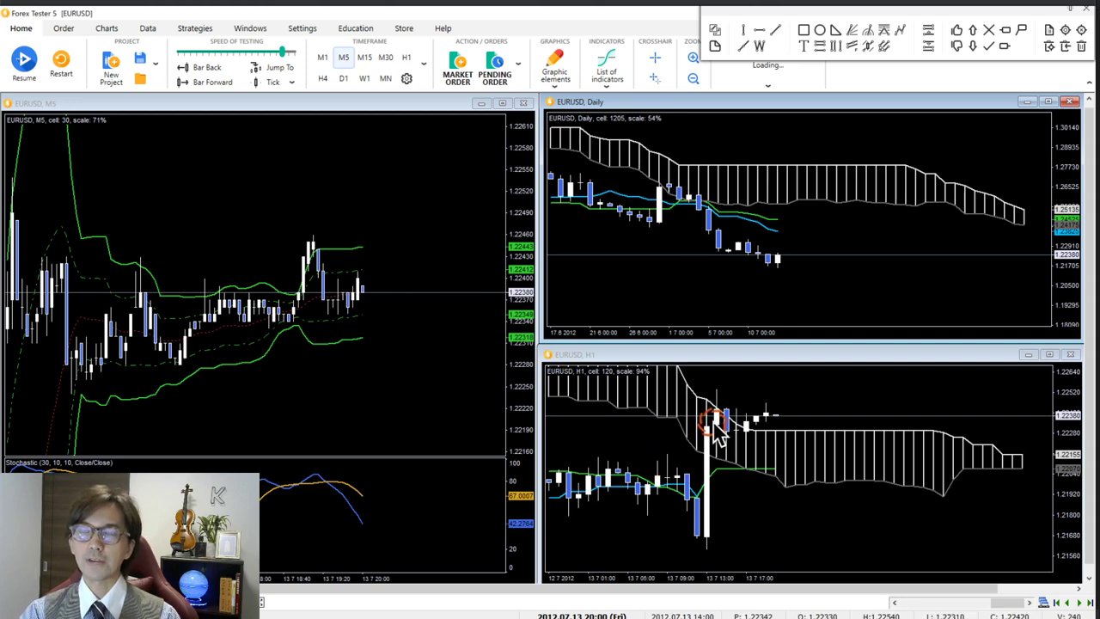
Step: Maximize the EURUSD Daily chart and mark the slope of the projected cloud's upper and lower edges with two downward arrows
{"action": "left_click", "coordinate": [1049, 102]}
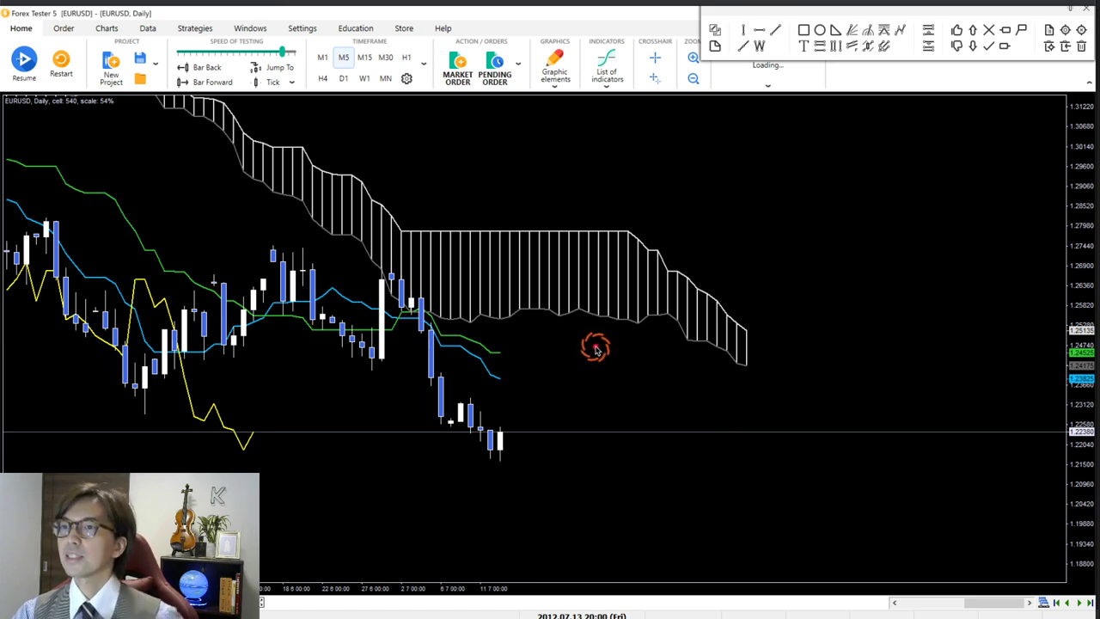
{"action": "mouse_move", "coordinate": [717, 258]}
{"action": "left_mouse_down"}
{"action": "mouse_move", "coordinate": [771, 292]}
{"action": "mouse_move", "coordinate": [772, 311]}
{"action": "left_mouse_up"}
{"action": "mouse_move", "coordinate": [710, 371]}
{"action": "left_mouse_down"}
{"action": "mouse_move", "coordinate": [761, 400]}
{"action": "mouse_move", "coordinate": [760, 388]}
{"action": "left_mouse_up"}
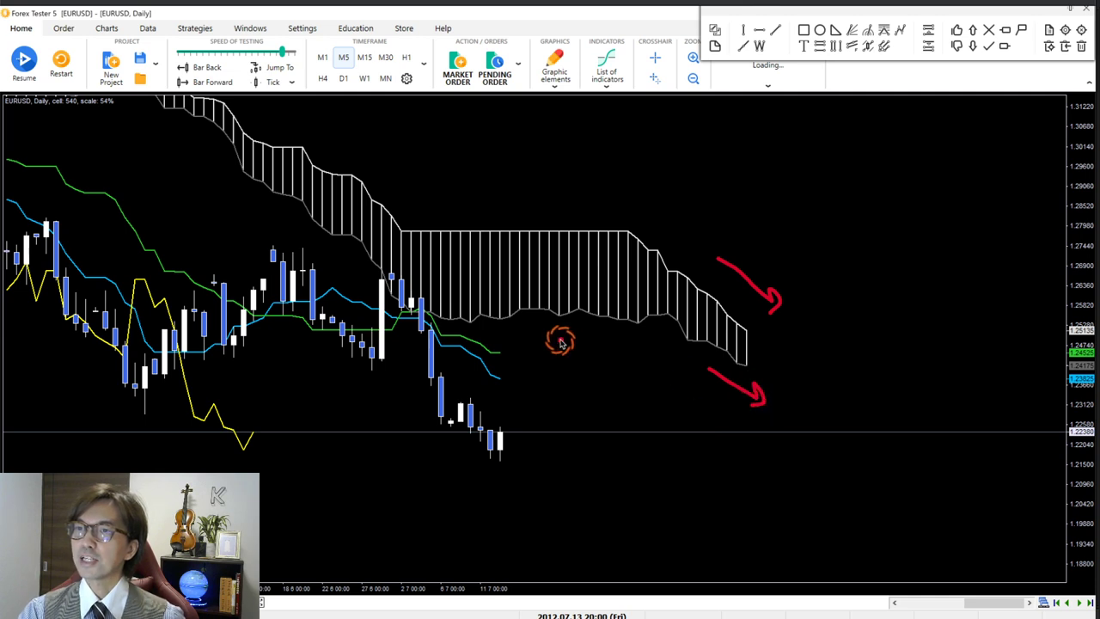
Step: Add arrows at the cloud's lower edge, the blue and green lines and the last candle, circle the yellow line's end, and clear all annotations
{"action": "left_click_drag", "start_coordinate": [466, 319], "coordinate": [513, 329]}
{"action": "mouse_move", "coordinate": [472, 381]}
{"action": "left_mouse_down"}
{"action": "mouse_move", "coordinate": [504, 392]}
{"action": "mouse_move", "coordinate": [502, 406]}
{"action": "left_mouse_up"}
{"action": "mouse_move", "coordinate": [250, 464]}
{"action": "left_mouse_down"}
{"action": "mouse_move", "coordinate": [275, 397]}
{"action": "mouse_move", "coordinate": [261, 475]}
{"action": "left_mouse_up"}
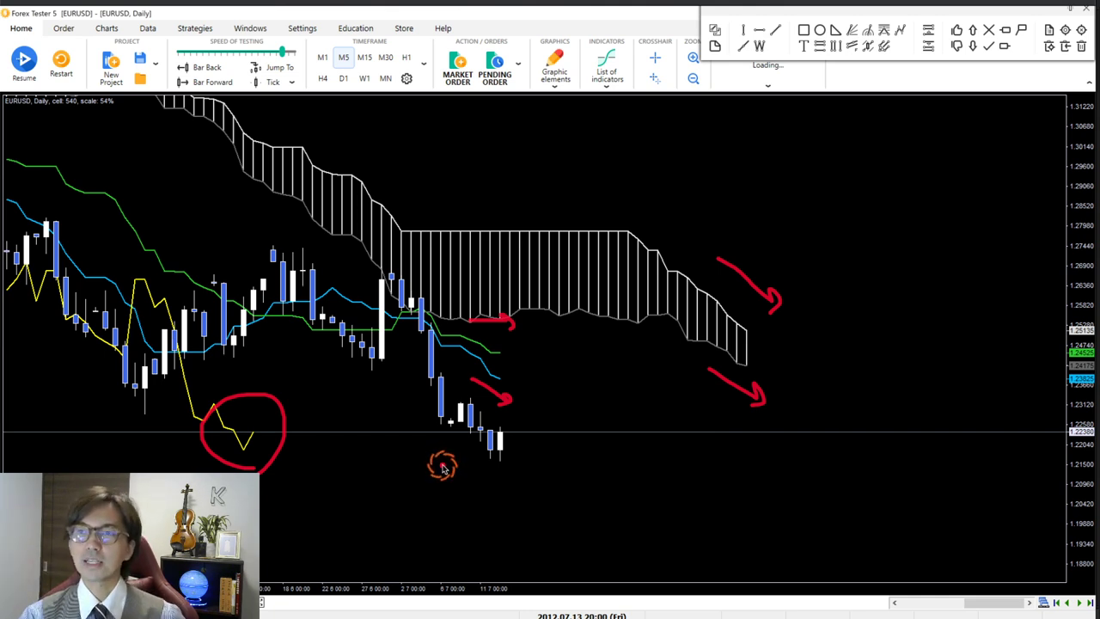
{"action": "mouse_move", "coordinate": [505, 441]}
{"action": "left_mouse_down"}
{"action": "mouse_move", "coordinate": [555, 474]}
{"action": "mouse_move", "coordinate": [550, 488]}
{"action": "left_mouse_up"}
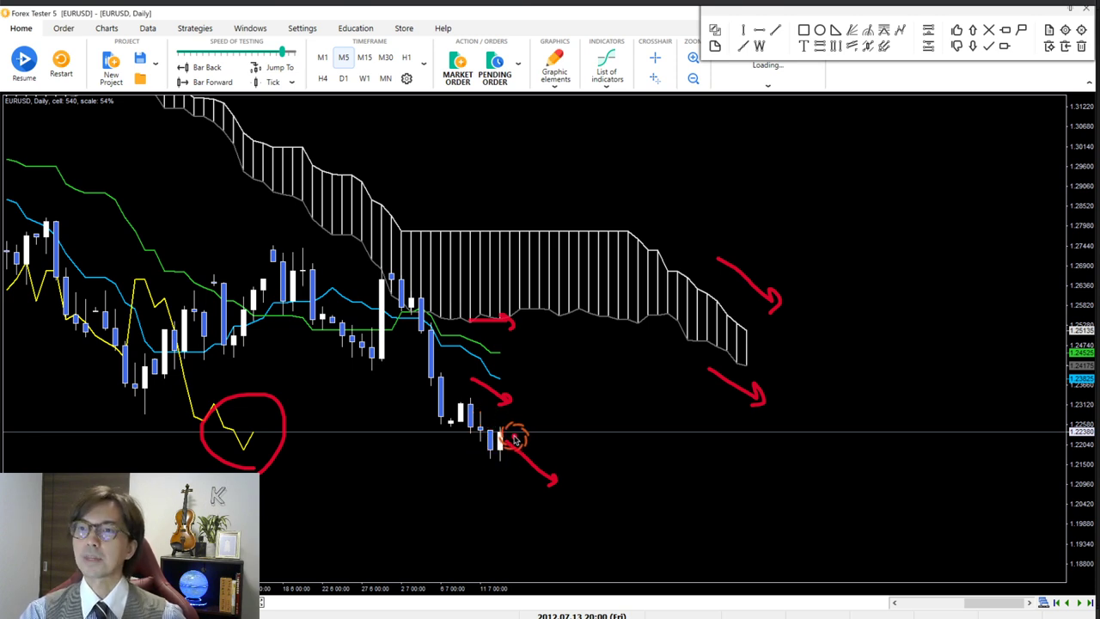
{"action": "left_click_drag", "start_coordinate": [498, 351], "coordinate": [550, 376]}
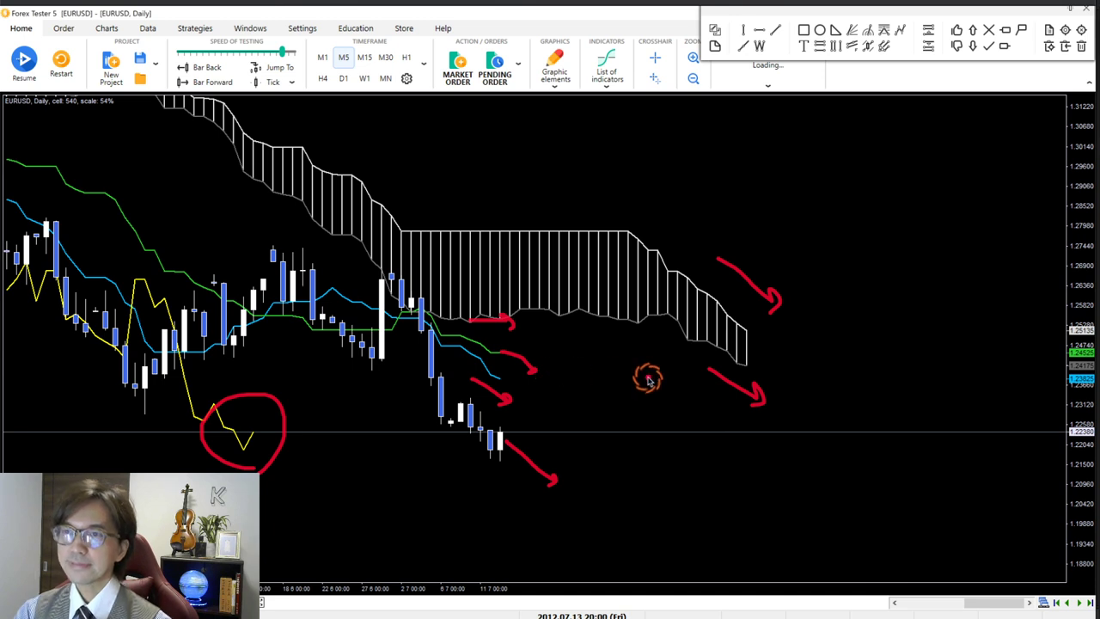
{"action": "key", "text": "e"}
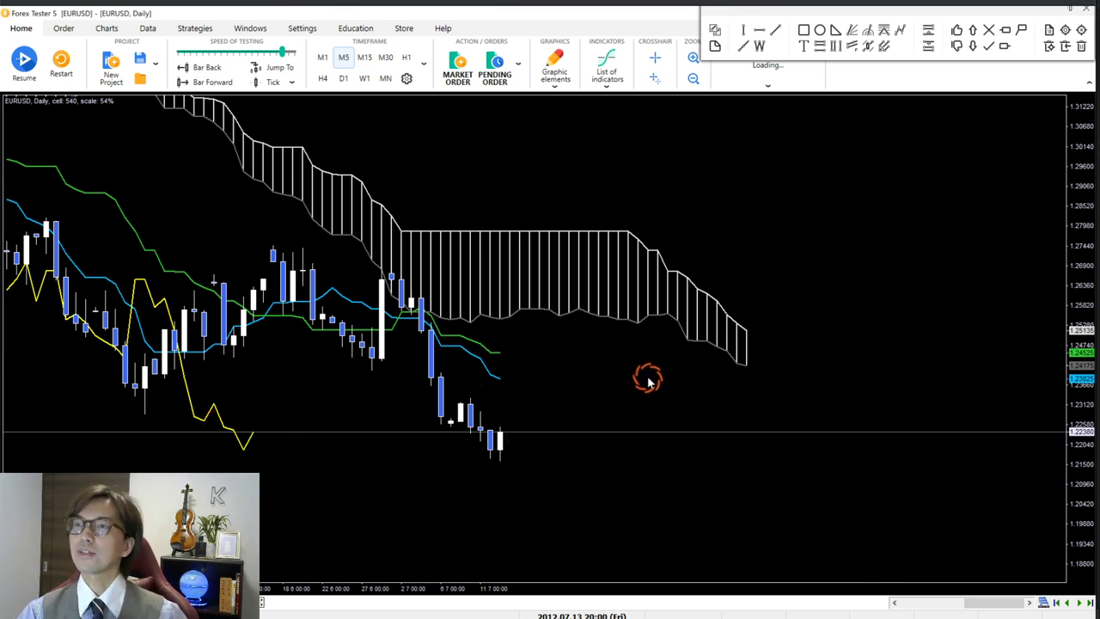
Step: Switch the chart to the H4 timeframe and mark the flat upper and lower edges of the projected cloud with two horizontal arrows
{"action": "mouse_move", "coordinate": [591, 318]}
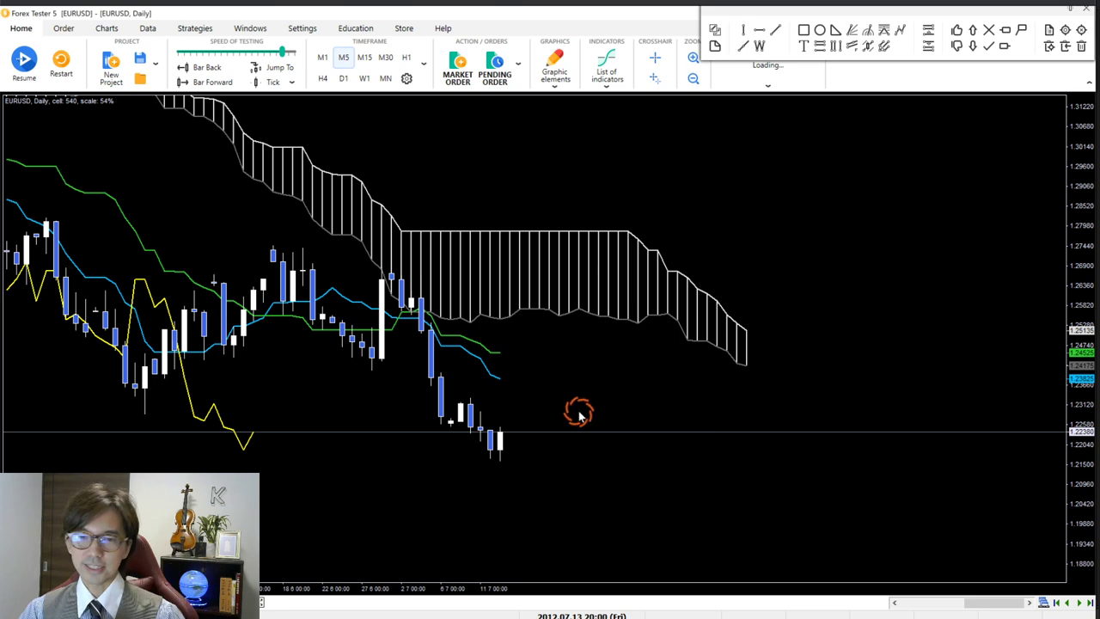
{"action": "left_click", "coordinate": [345, 78]}
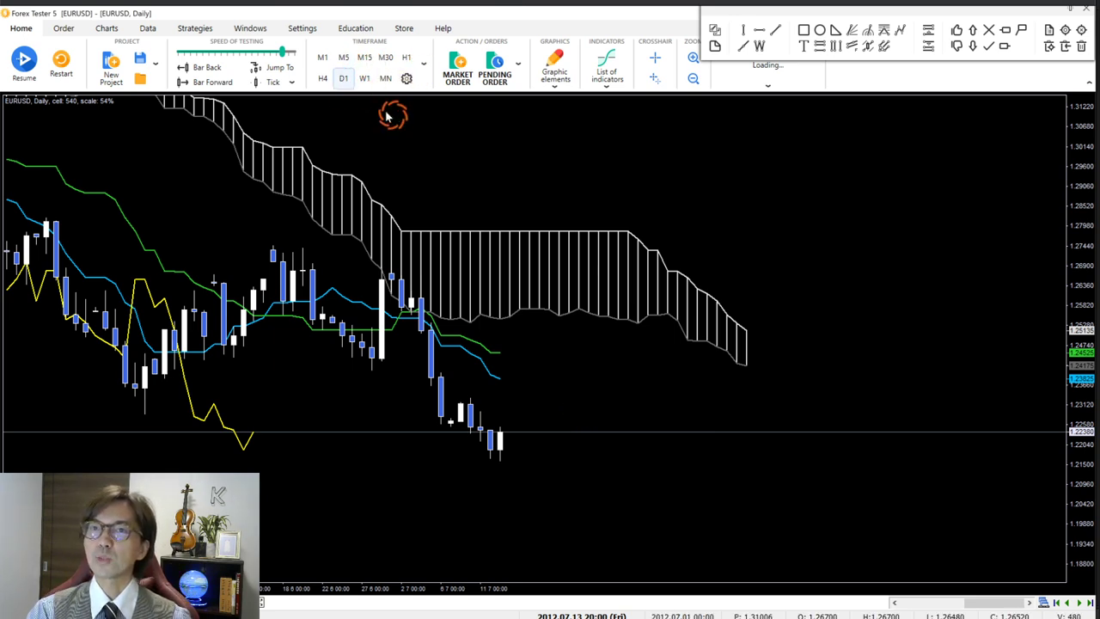
{"action": "left_click", "coordinate": [321, 79]}
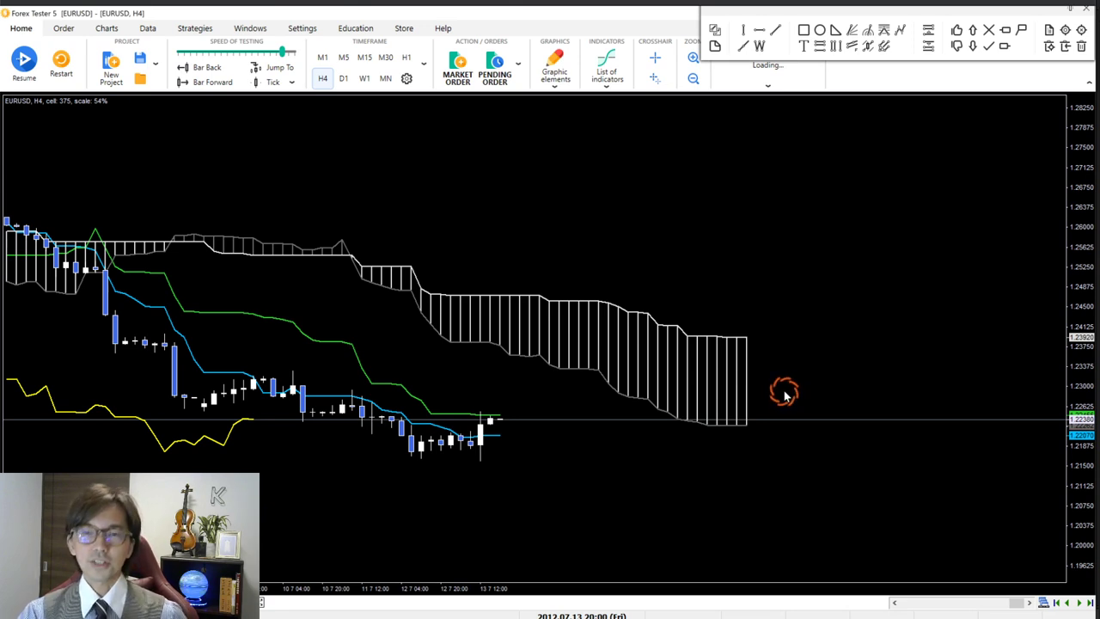
{"action": "left_click_drag", "start_coordinate": [727, 321], "coordinate": [733, 320]}
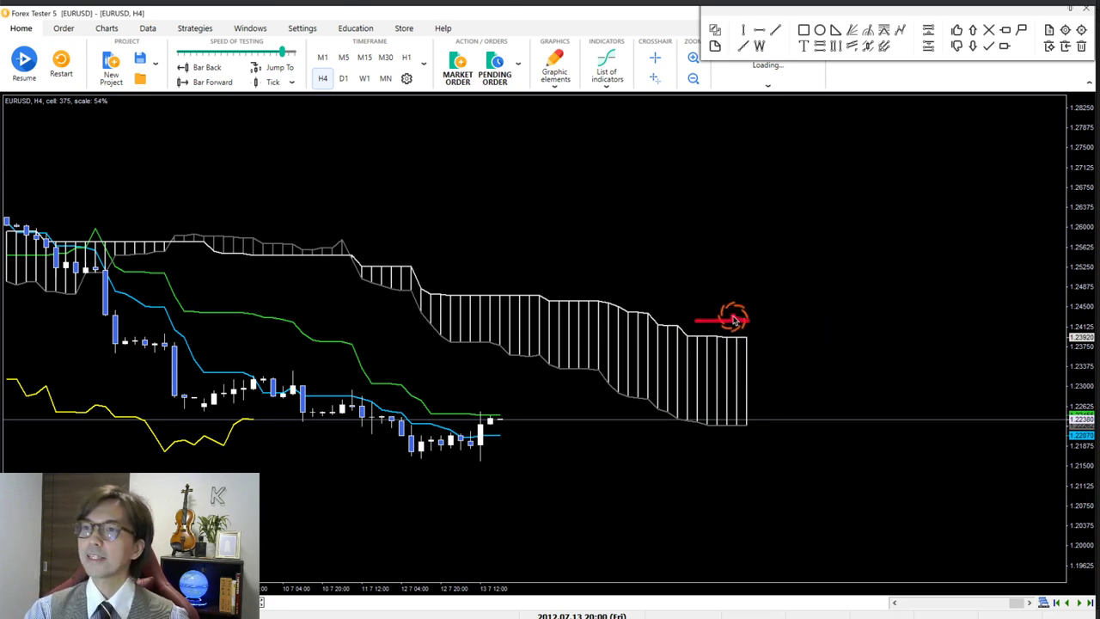
{"action": "left_click_drag", "start_coordinate": [700, 451], "coordinate": [746, 449]}
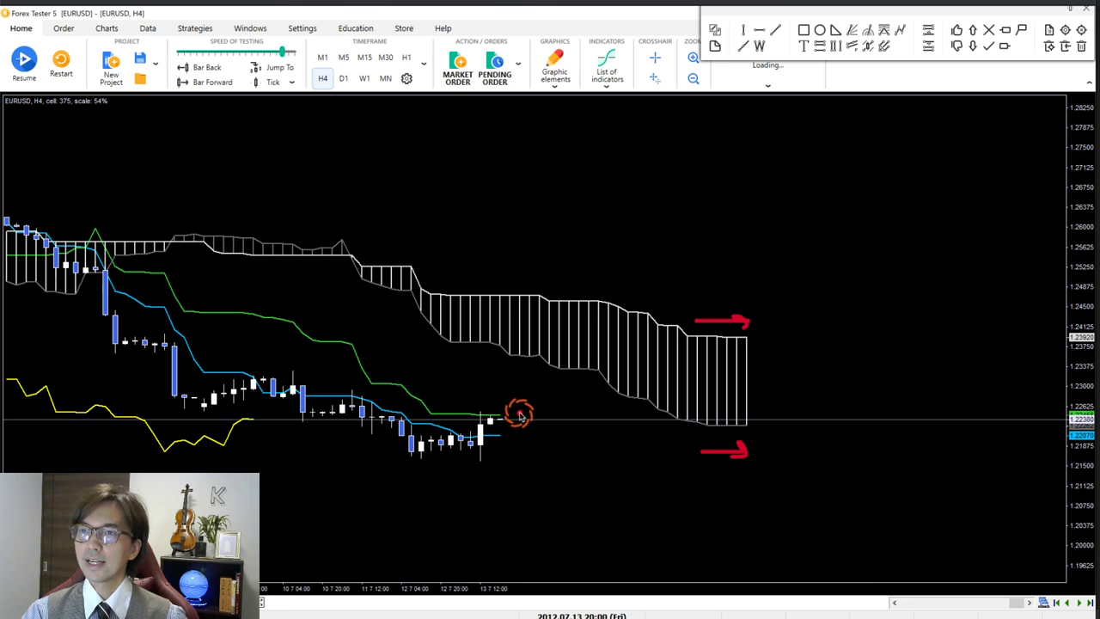
Step: Circle the latest H4 candles and the yellow line's end, trace the price's upturn with a curved arrow, and clear the annotations
{"action": "mouse_move", "coordinate": [513, 458]}
{"action": "left_mouse_down"}
{"action": "mouse_move", "coordinate": [513, 407]}
{"action": "mouse_move", "coordinate": [526, 472]}
{"action": "left_mouse_up"}
{"action": "mouse_move", "coordinate": [235, 451]}
{"action": "left_mouse_down"}
{"action": "mouse_move", "coordinate": [249, 385]}
{"action": "mouse_move", "coordinate": [274, 451]}
{"action": "left_mouse_up"}
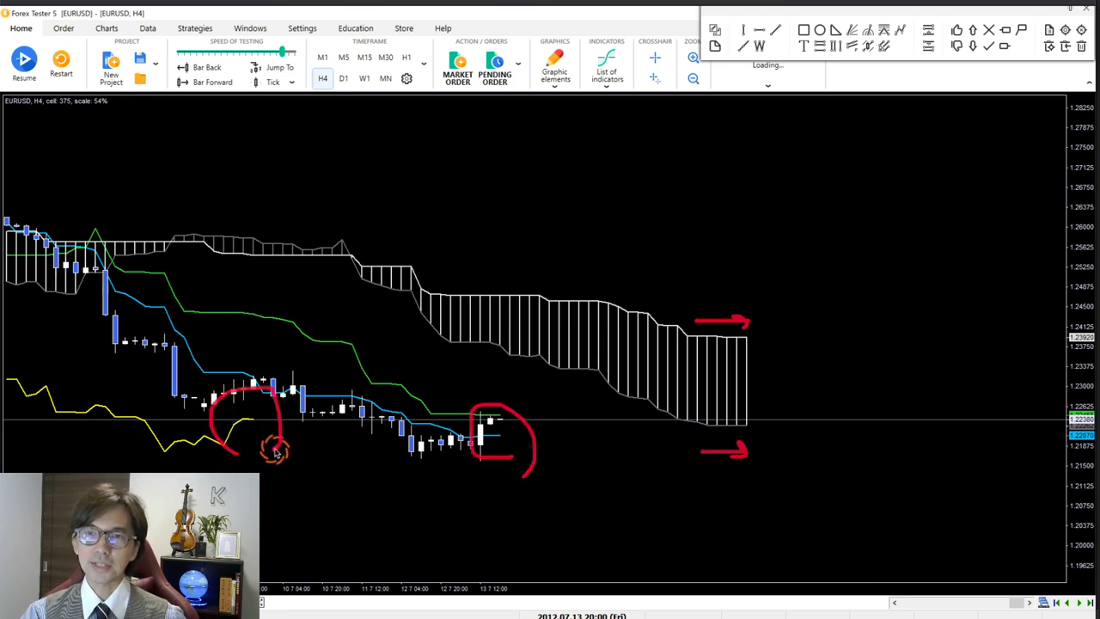
{"action": "mouse_move", "coordinate": [387, 413]}
{"action": "left_mouse_down"}
{"action": "mouse_move", "coordinate": [449, 444]}
{"action": "mouse_move", "coordinate": [482, 421]}
{"action": "left_mouse_up"}
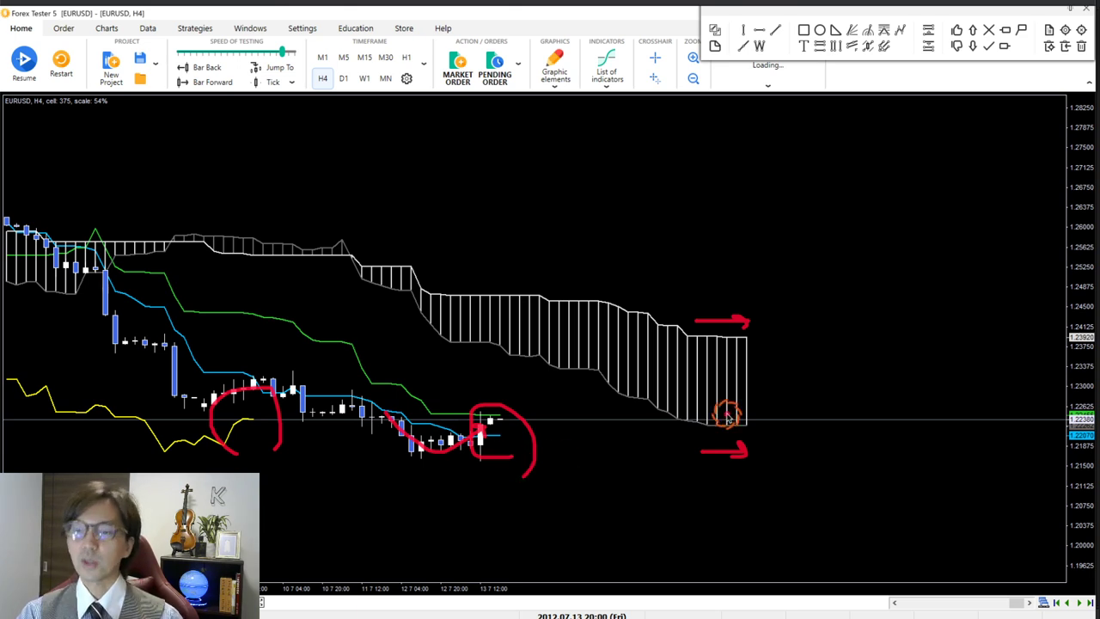
{"action": "key", "text": "Escape"}
Step: Sketch downward arrows beside the projected cloud's end and the latest H4 candle, and clear them
{"action": "left_click_drag", "start_coordinate": [763, 376], "coordinate": [808, 445]}
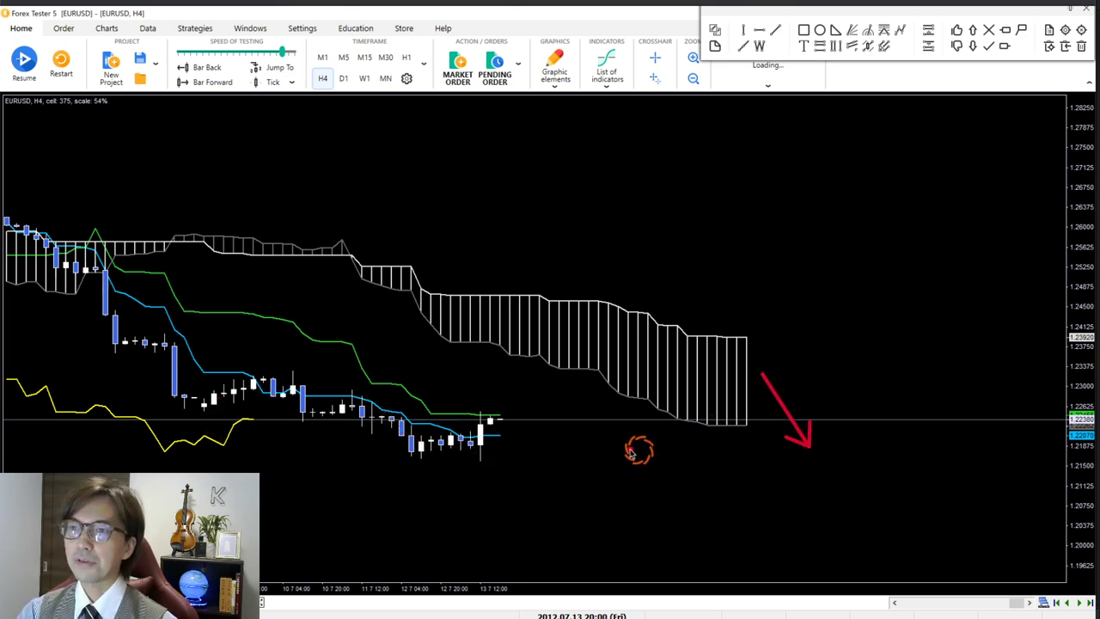
{"action": "mouse_move", "coordinate": [519, 397]}
{"action": "left_mouse_down"}
{"action": "mouse_move", "coordinate": [521, 423]}
{"action": "mouse_move", "coordinate": [543, 447]}
{"action": "left_mouse_up"}
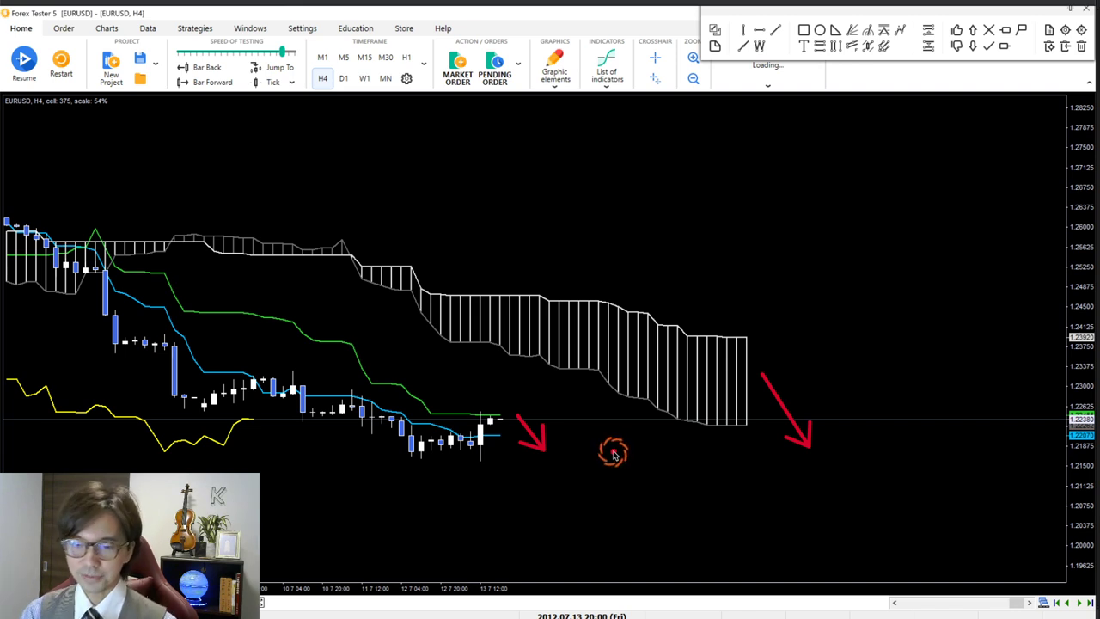
{"action": "key", "text": "Escape"}
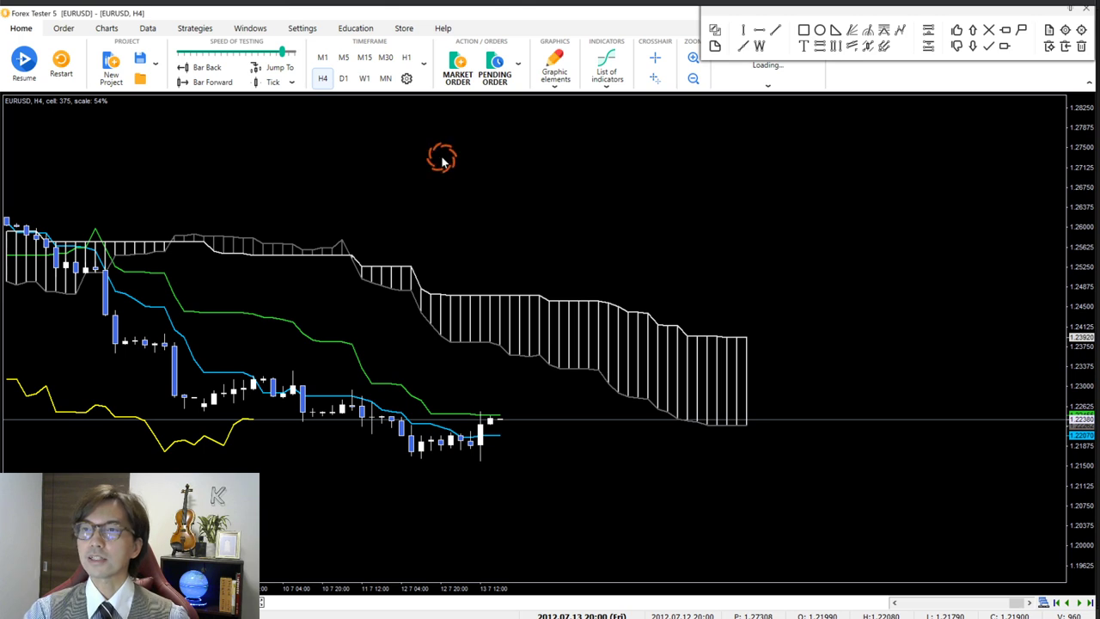
Step: Return to the Daily timeframe and advance the test to 2012.07.15, drawing and erasing a downward arrow from the latest candle
{"action": "left_click", "coordinate": [342, 79]}
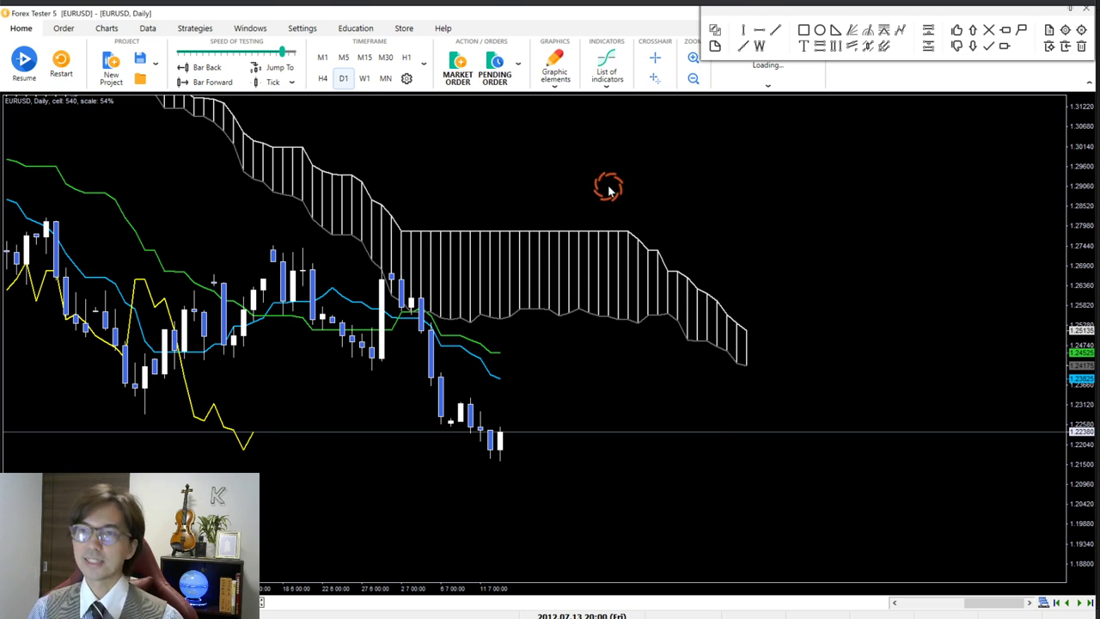
{"action": "key", "text": "F12"}
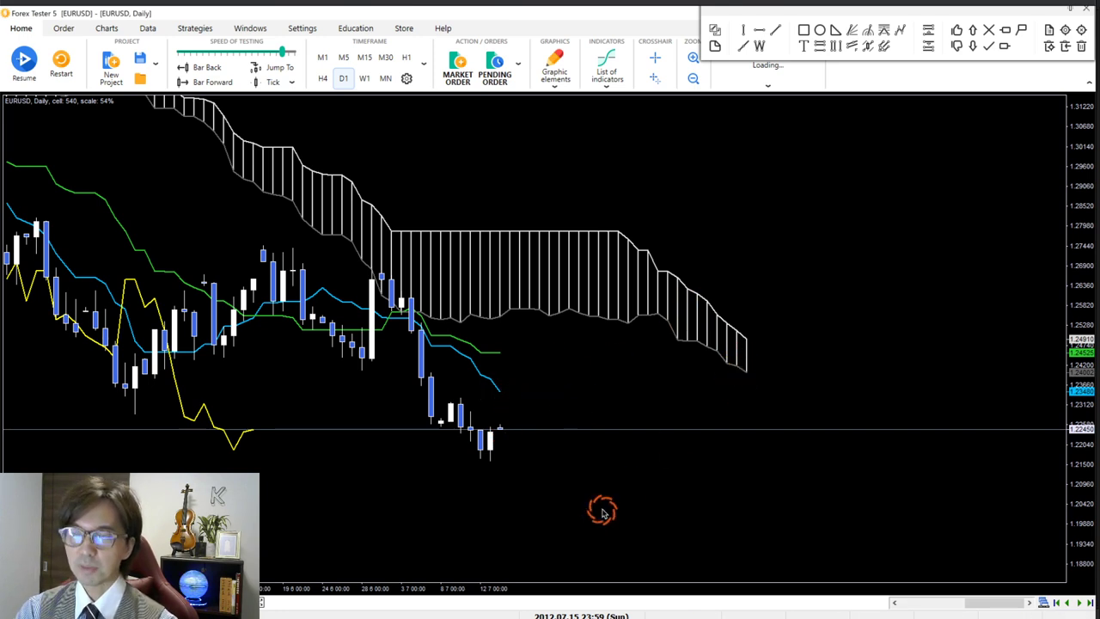
{"action": "left_click_drag", "start_coordinate": [501, 428], "coordinate": [591, 531]}
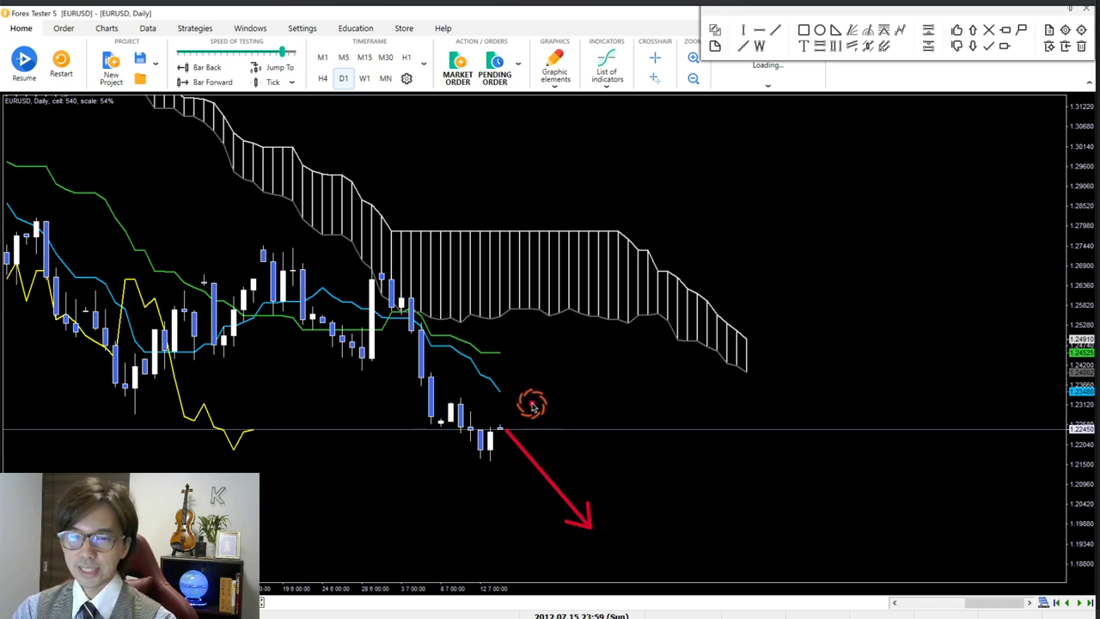
{"action": "key", "text": "ctrl+z"}
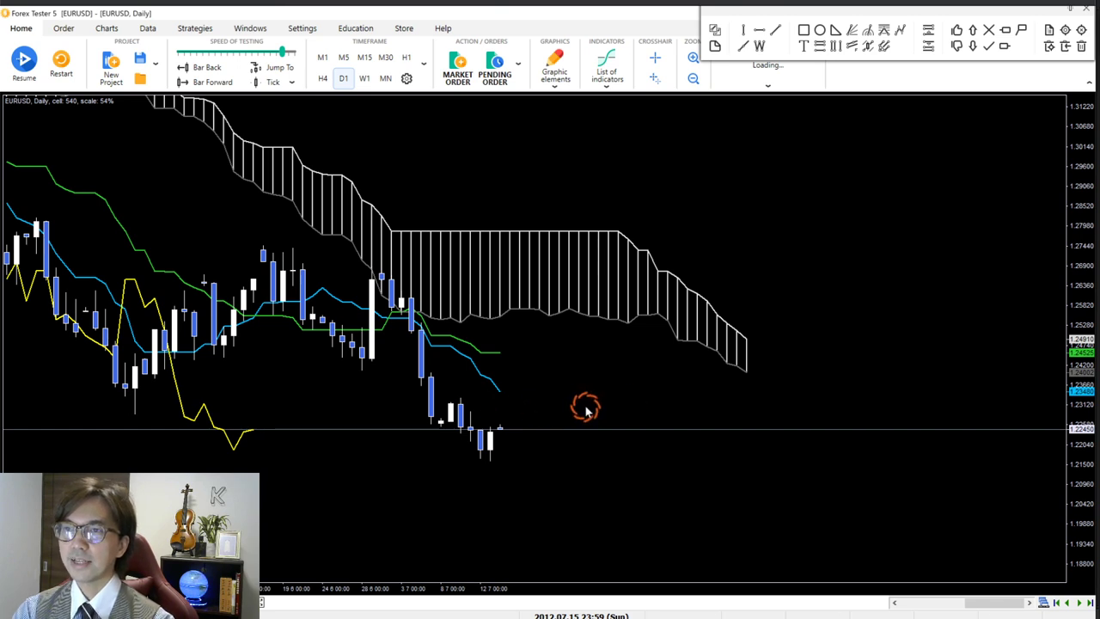
Step: Advance the test to 2012.07.16 and annotate the latest candle and the green line's end with temporary marks
{"action": "key", "text": "F12"}
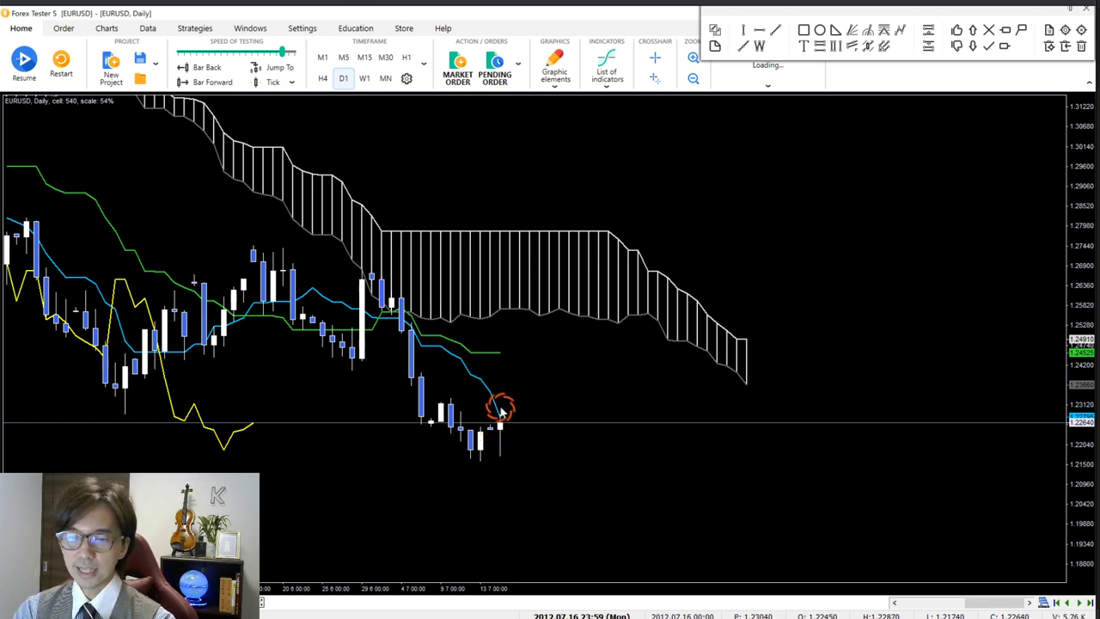
{"action": "left_click_drag", "start_coordinate": [499, 421], "coordinate": [523, 467]}
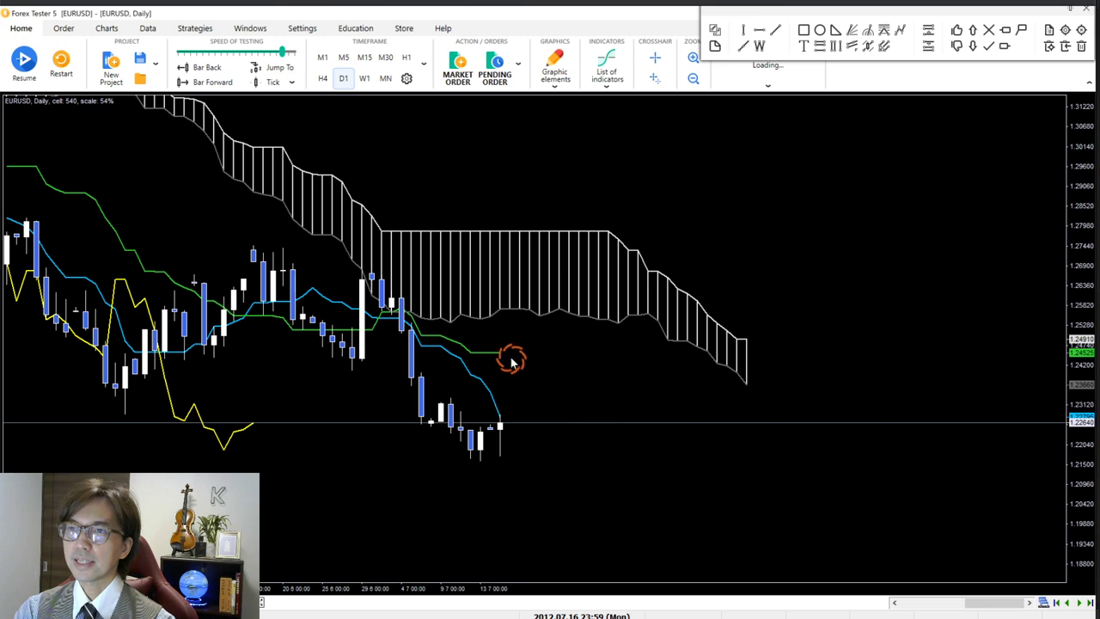
{"action": "key", "text": "Right"}
{"action": "left_click_drag", "start_coordinate": [529, 357], "coordinate": [527, 383]}
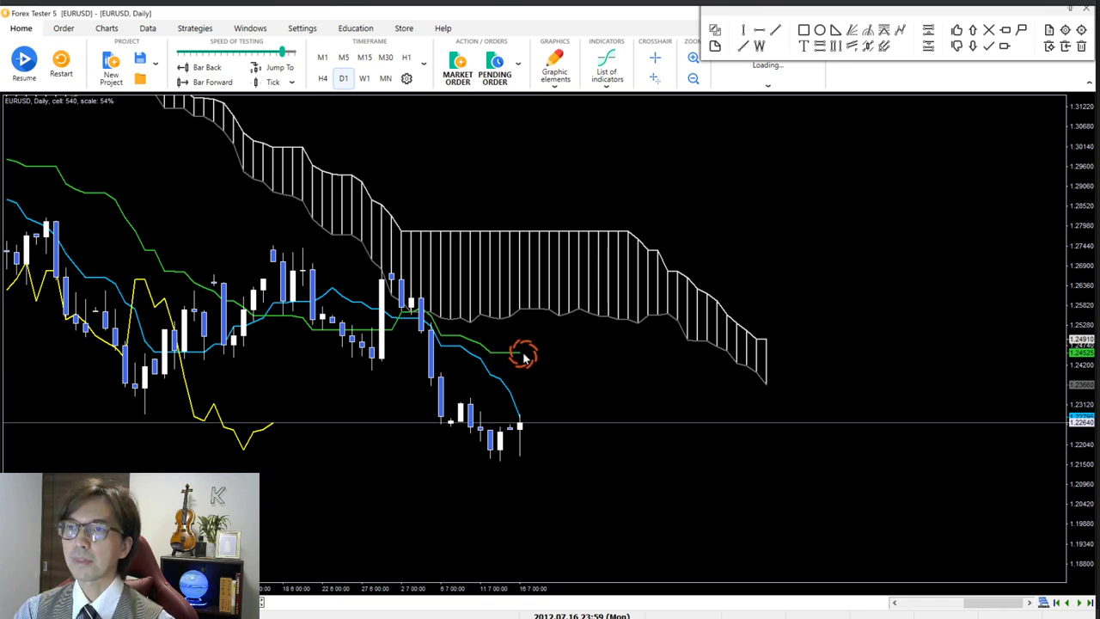
{"action": "left_click_drag", "start_coordinate": [517, 352], "coordinate": [557, 383]}
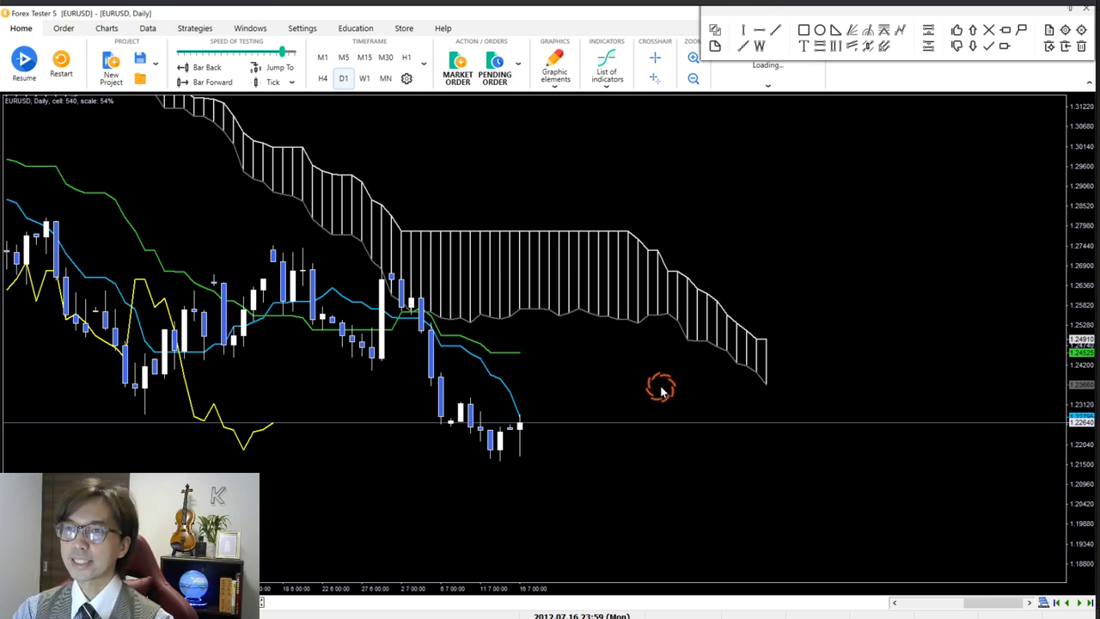
Step: Advance the test to 2012.07.17 and circle the end of the green line
{"action": "key", "text": "F12"}
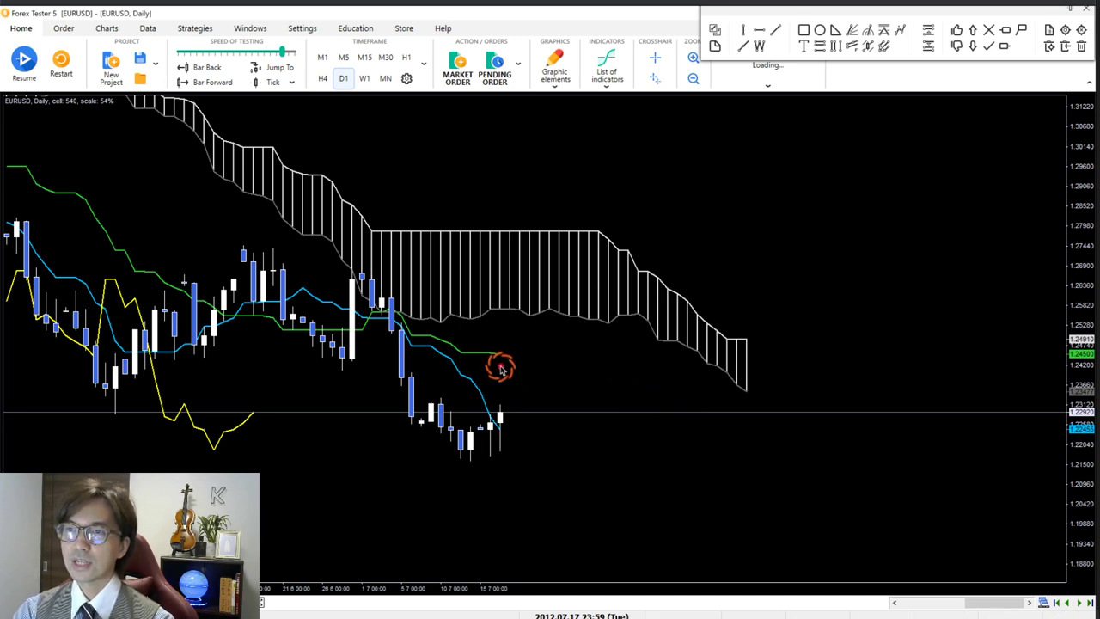
{"action": "mouse_move", "coordinate": [497, 368]}
{"action": "left_mouse_down"}
{"action": "mouse_move", "coordinate": [503, 330]}
{"action": "mouse_move", "coordinate": [516, 365]}
{"action": "left_mouse_up"}
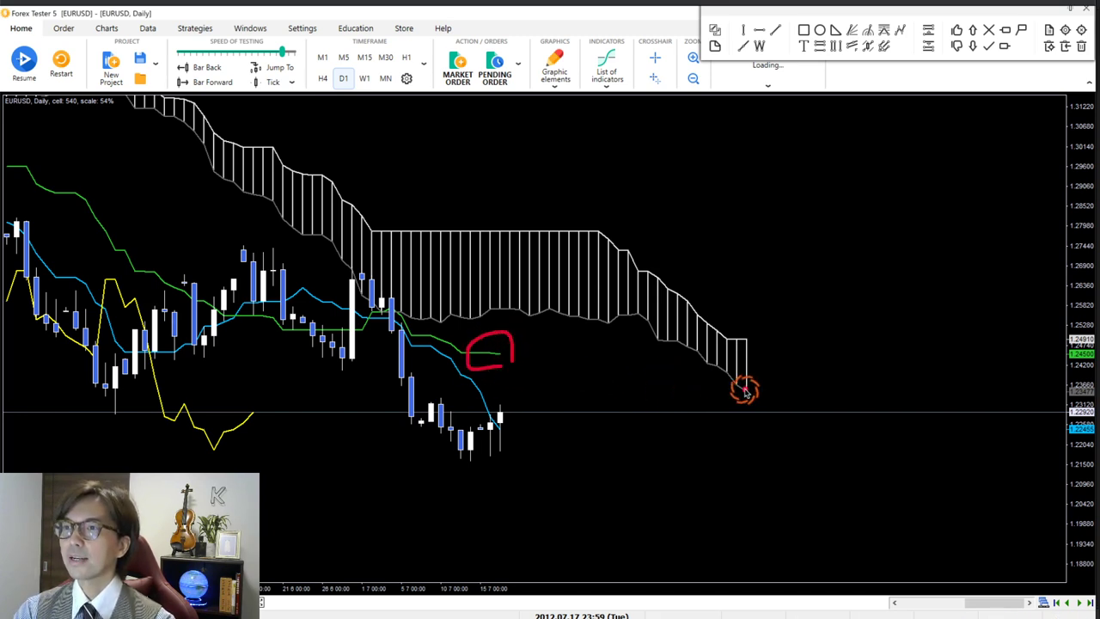
Step: Sketch arrows along the projected cloud's declining end and downward from the latest Daily candle, and clear them
{"action": "mouse_move", "coordinate": [688, 371]}
{"action": "left_mouse_down"}
{"action": "mouse_move", "coordinate": [746, 415]}
{"action": "mouse_move", "coordinate": [736, 416]}
{"action": "left_mouse_up"}
{"action": "mouse_move", "coordinate": [720, 314]}
{"action": "left_mouse_down"}
{"action": "mouse_move", "coordinate": [764, 313]}
{"action": "mouse_move", "coordinate": [754, 324]}
{"action": "left_mouse_up"}
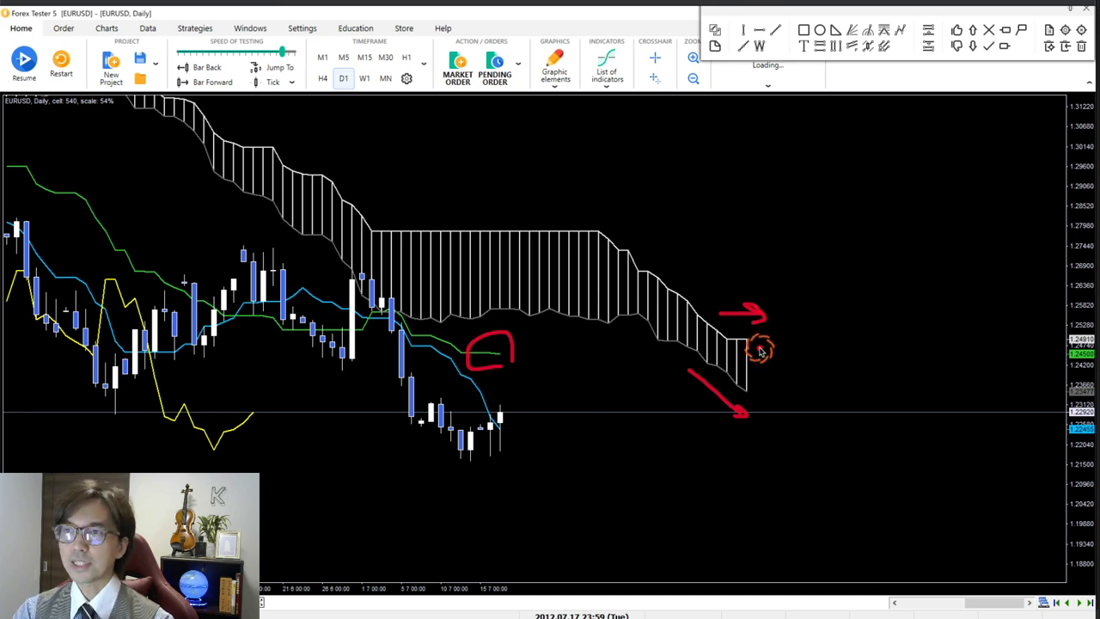
{"action": "left_click_drag", "start_coordinate": [590, 259], "coordinate": [811, 404]}
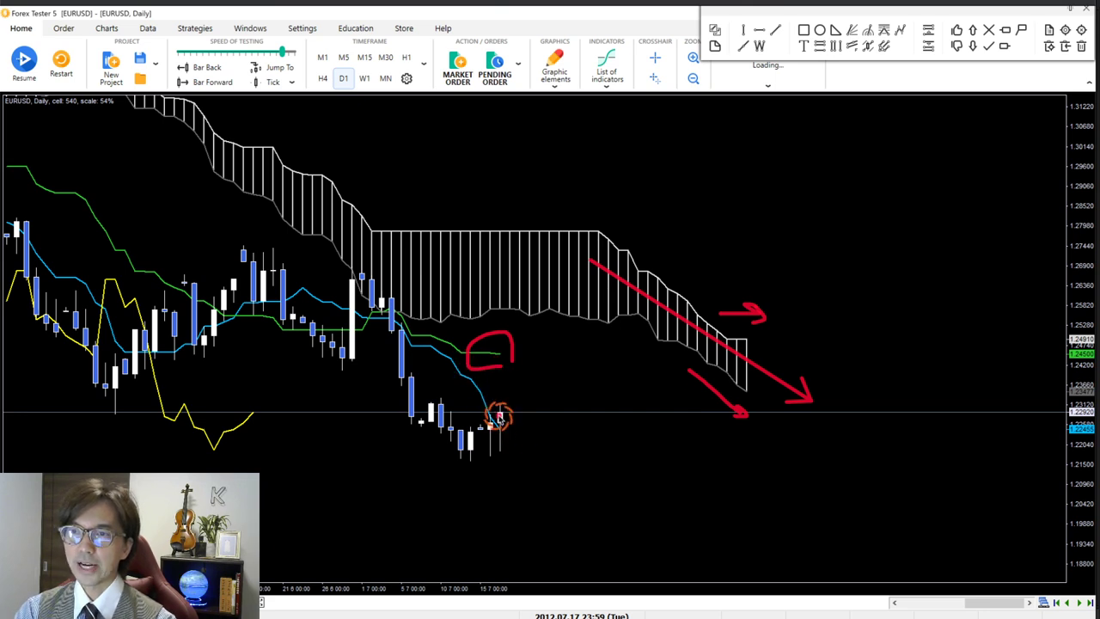
{"action": "key", "text": "e"}
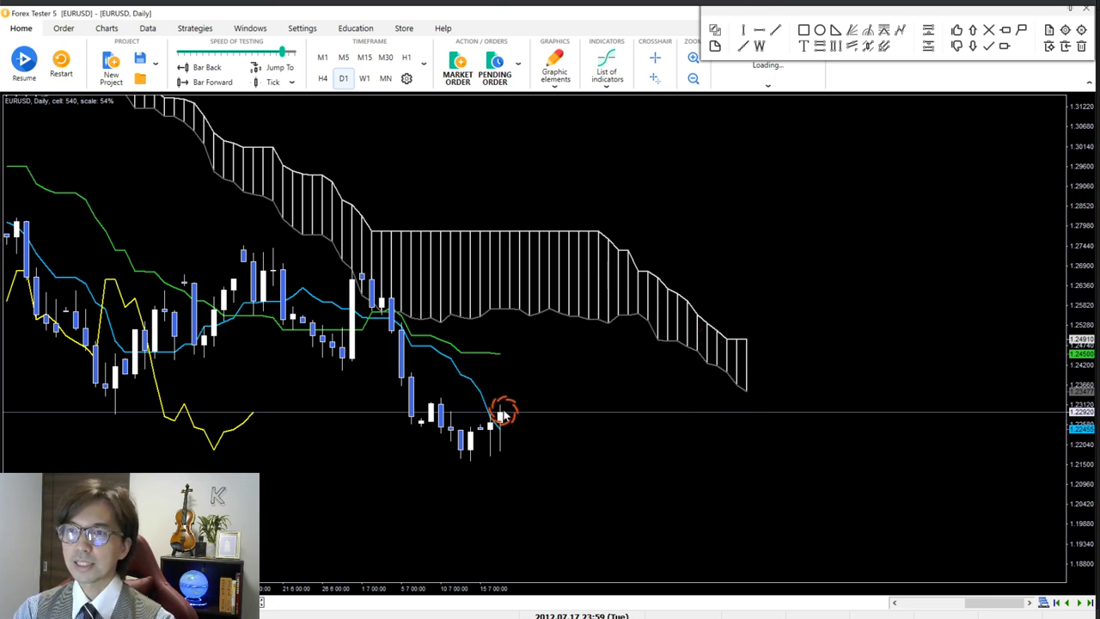
{"action": "left_click_drag", "start_coordinate": [501, 411], "coordinate": [551, 481]}
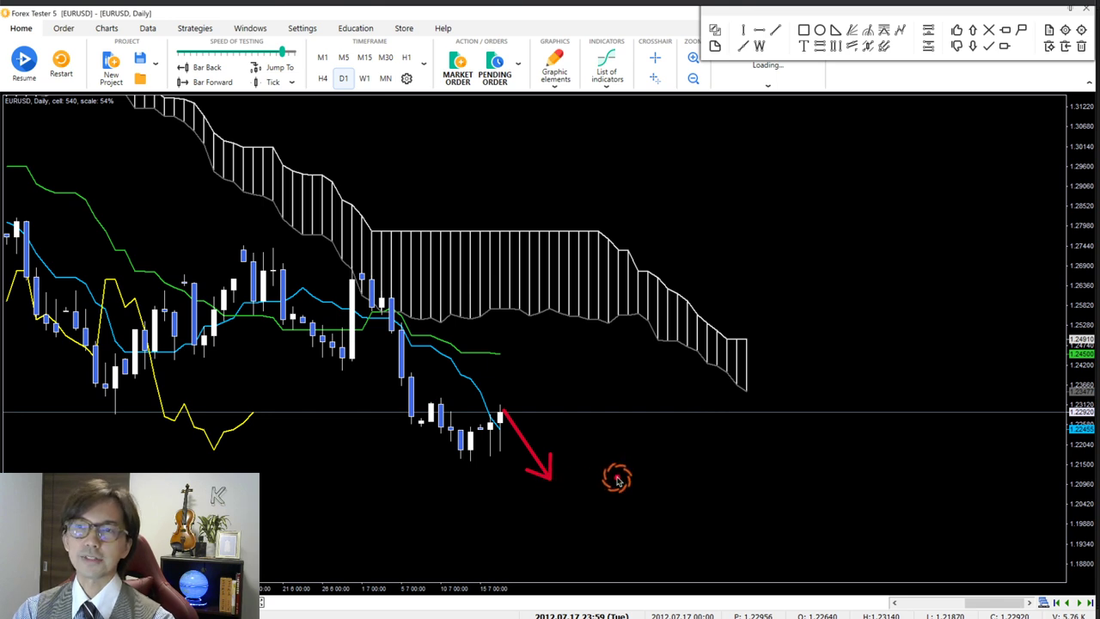
{"action": "key", "text": "e"}
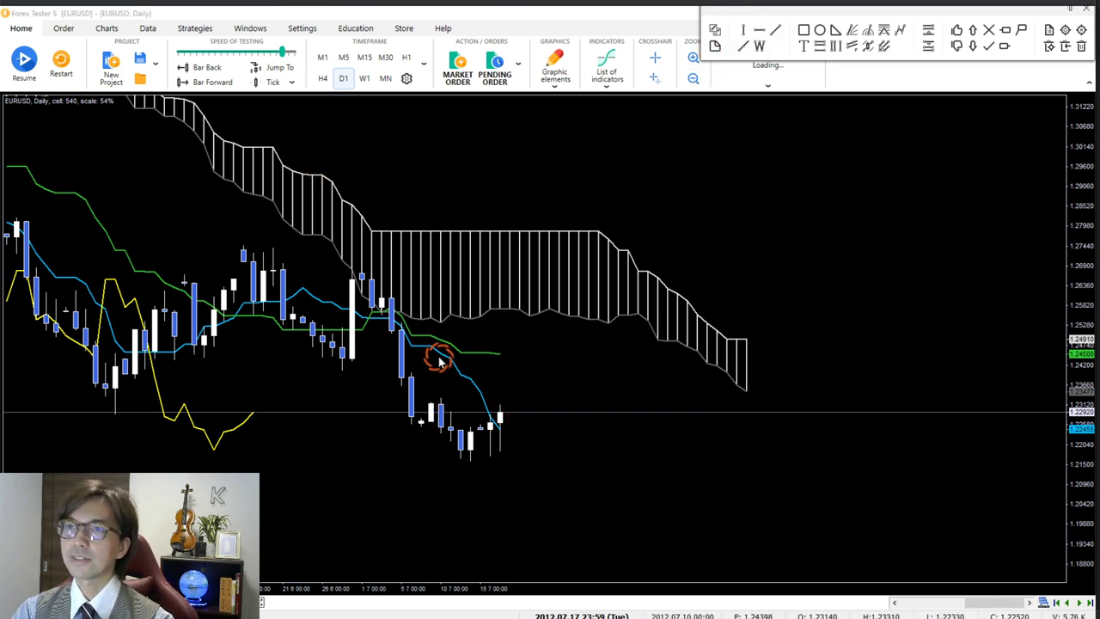
Step: Place a horizontal line at about 1.2330 just above the recent candle highs, and sketch temporary marks and downward arrows around it
{"action": "left_click", "coordinate": [759, 31]}
{"action": "left_click", "coordinate": [540, 397]}
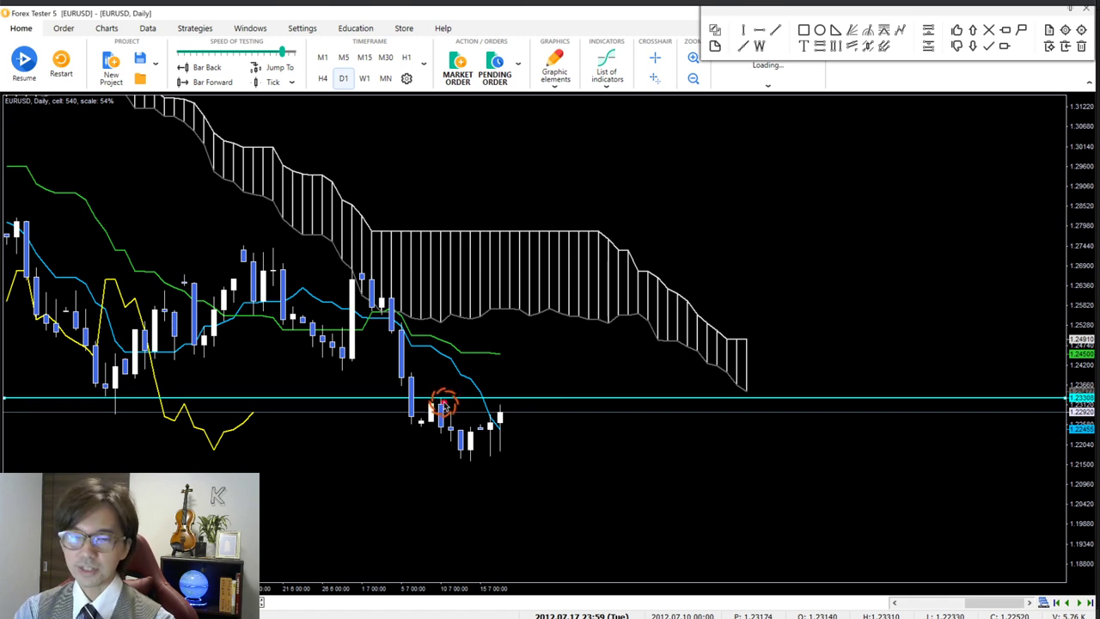
{"action": "mouse_move", "coordinate": [103, 404]}
{"action": "left_mouse_down"}
{"action": "mouse_move", "coordinate": [118, 390]}
{"action": "mouse_move", "coordinate": [136, 400]}
{"action": "left_mouse_up"}
{"action": "left_click_drag", "start_coordinate": [428, 405], "coordinate": [443, 400]}
{"action": "mouse_move", "coordinate": [475, 436]}
{"action": "left_mouse_down"}
{"action": "mouse_move", "coordinate": [507, 410]}
{"action": "mouse_move", "coordinate": [552, 473]}
{"action": "left_mouse_up"}
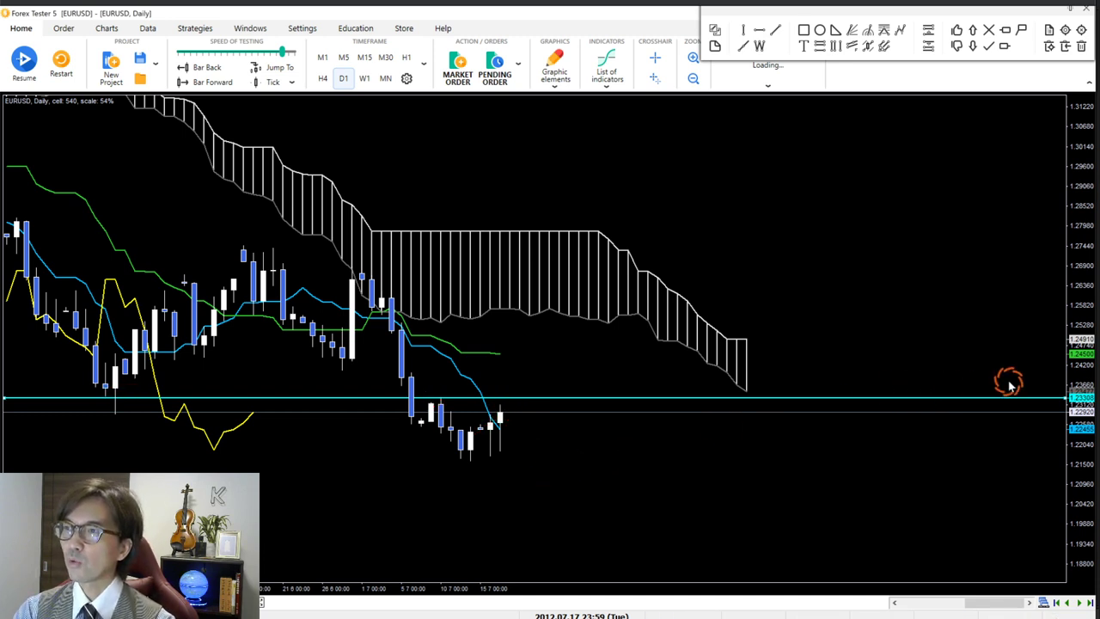
{"action": "mouse_move", "coordinate": [1001, 325]}
{"action": "left_mouse_down"}
{"action": "mouse_move", "coordinate": [977, 319]}
{"action": "mouse_move", "coordinate": [1065, 392]}
{"action": "left_mouse_up"}
{"action": "mouse_move", "coordinate": [521, 400]}
{"action": "left_mouse_down"}
{"action": "mouse_move", "coordinate": [519, 419]}
{"action": "mouse_move", "coordinate": [545, 453]}
{"action": "left_mouse_up"}
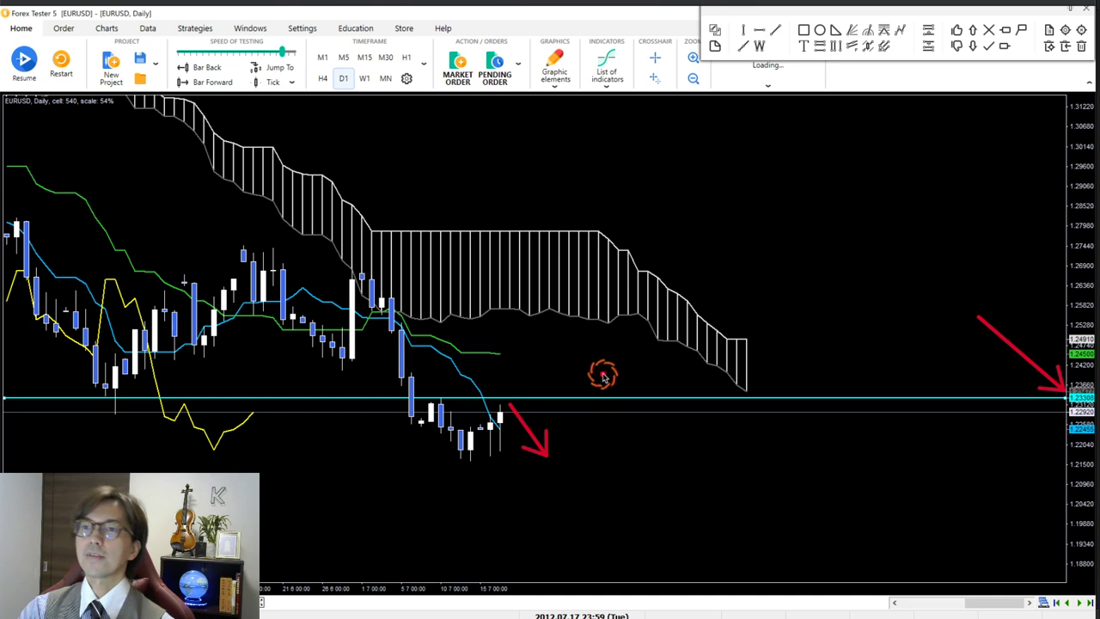
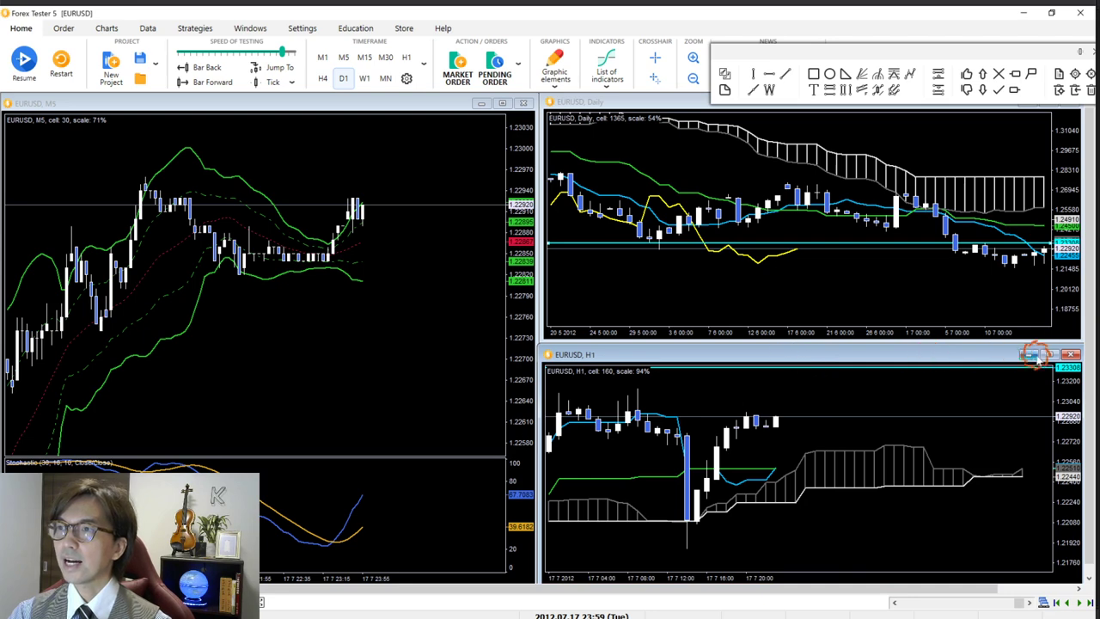
Step: Maximize the H1 chart with the horizontal line in view, and compare it with the M30 timeframe before returning to H1
{"action": "left_click", "coordinate": [1050, 354]}
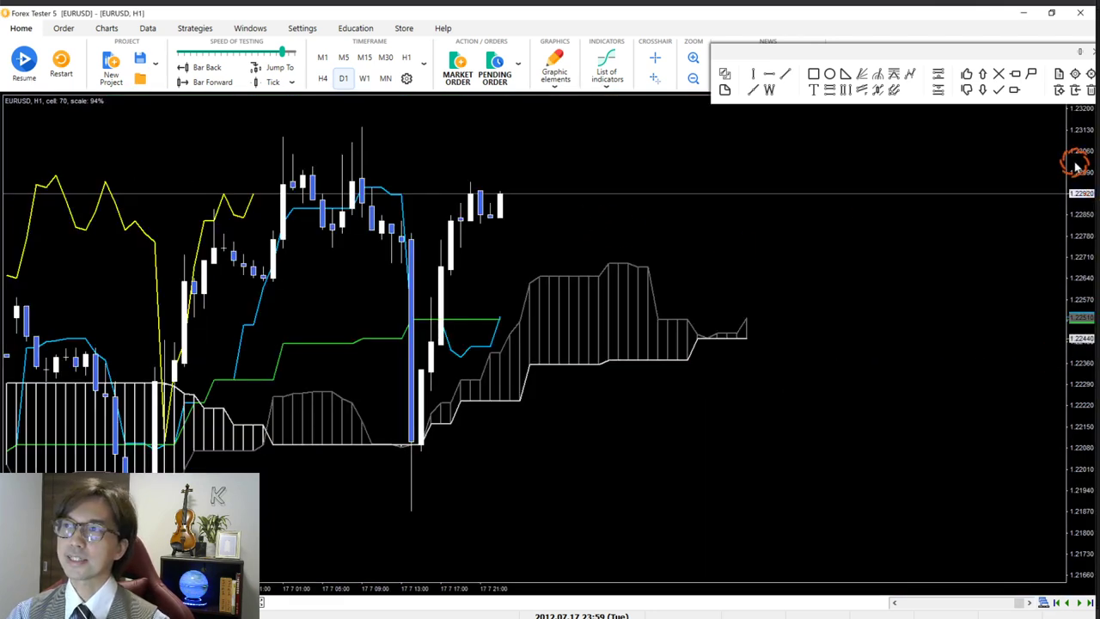
{"action": "left_click_drag", "start_coordinate": [1073, 163], "coordinate": [1074, 264]}
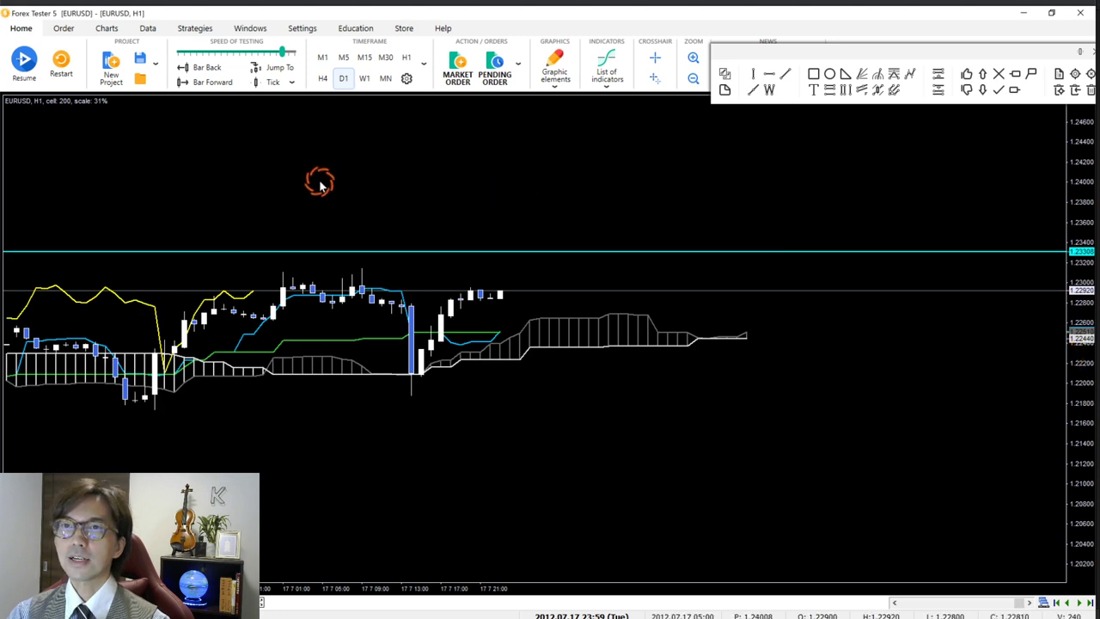
{"action": "left_click", "coordinate": [385, 59]}
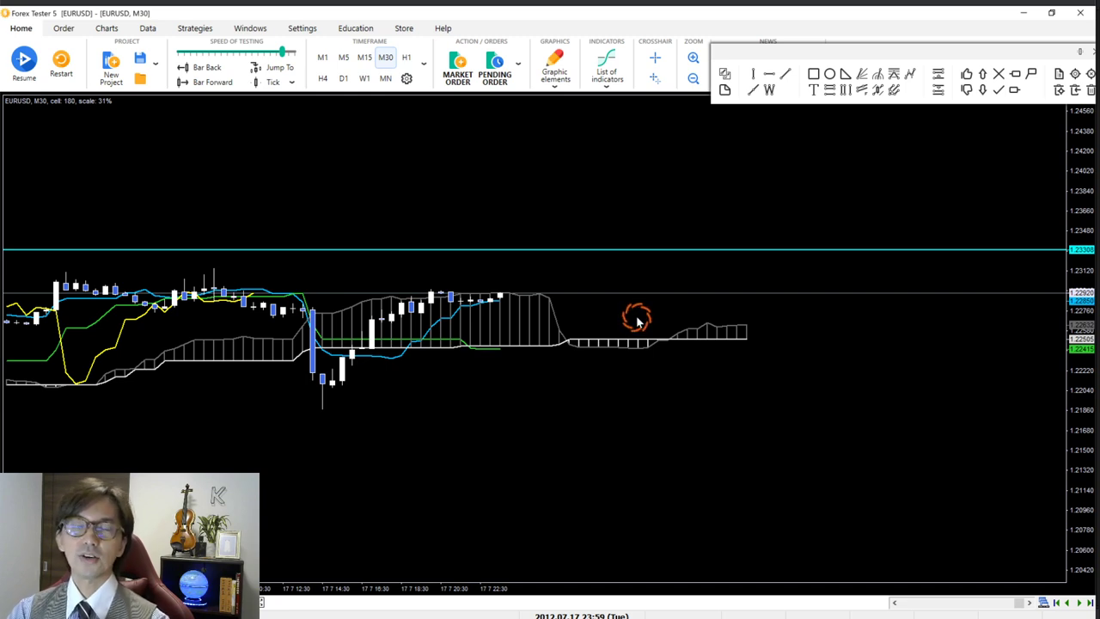
{"action": "left_click", "coordinate": [406, 58]}
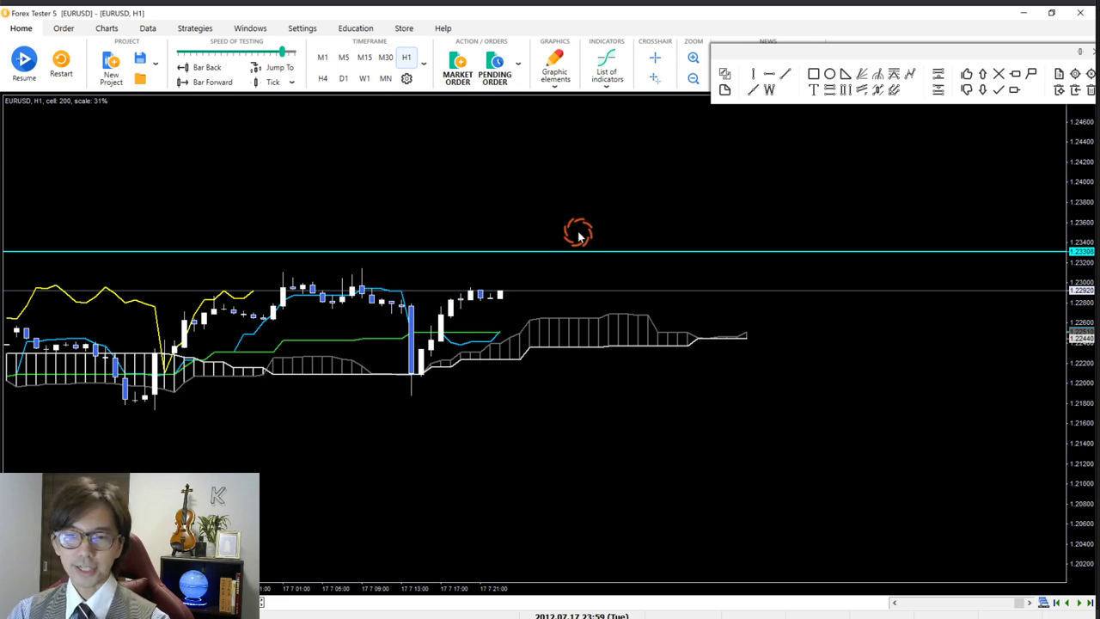
Step: Sketch a direct fall and a rise to the horizontal line followed by a fall from the latest H1 candle, and clear both
{"action": "left_click_drag", "start_coordinate": [509, 291], "coordinate": [606, 417]}
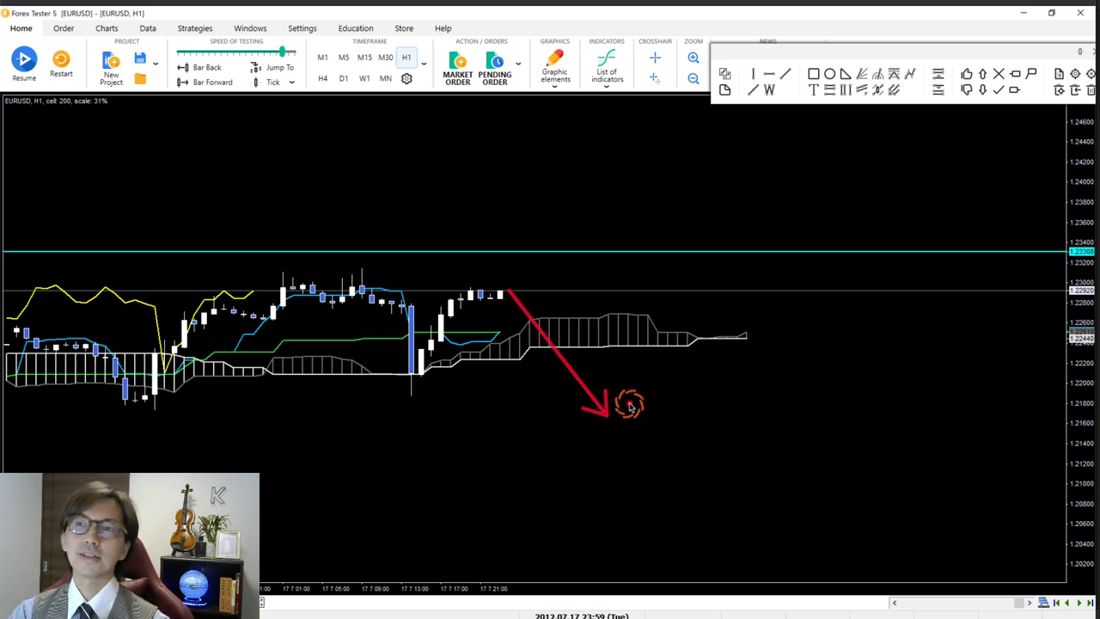
{"action": "mouse_move", "coordinate": [504, 293]}
{"action": "left_mouse_down"}
{"action": "mouse_move", "coordinate": [546, 264]}
{"action": "mouse_move", "coordinate": [679, 400]}
{"action": "left_mouse_up"}
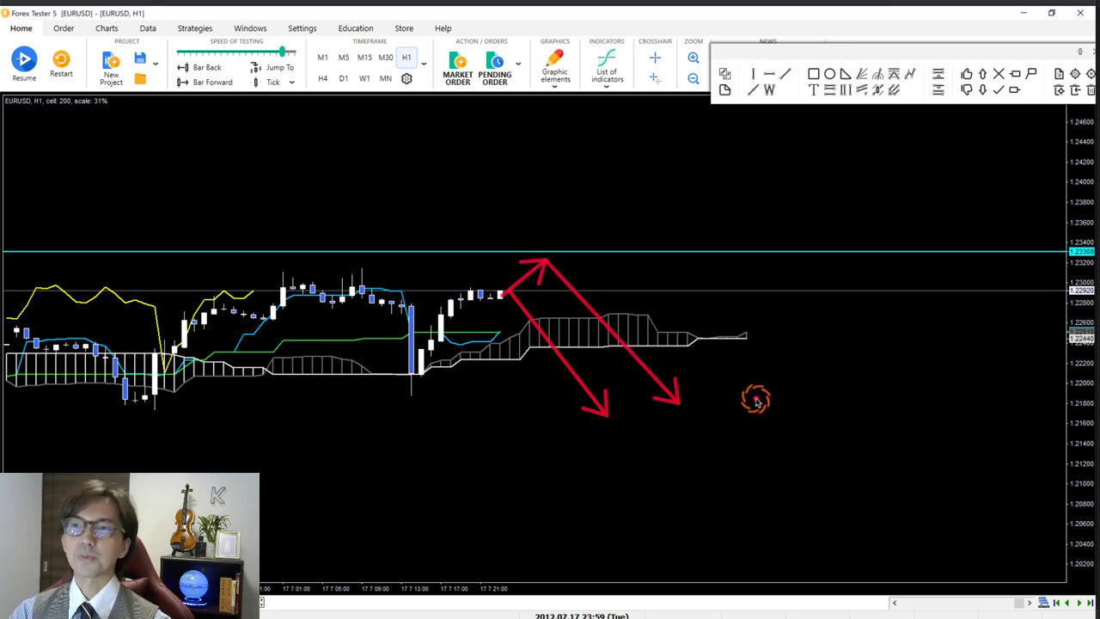
{"action": "key", "text": "e"}
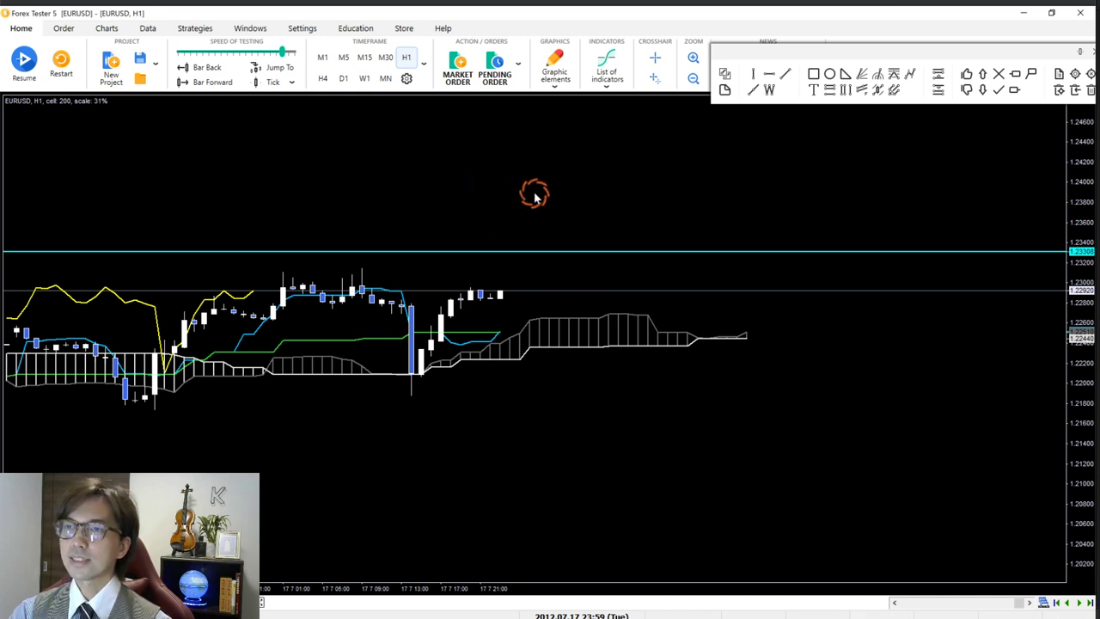
Step: Advance the H1 test to 2012.07.18 00:59, sketching and clearing a crossed-out upward arrow through the horizontal line
{"action": "key", "text": "F12"}
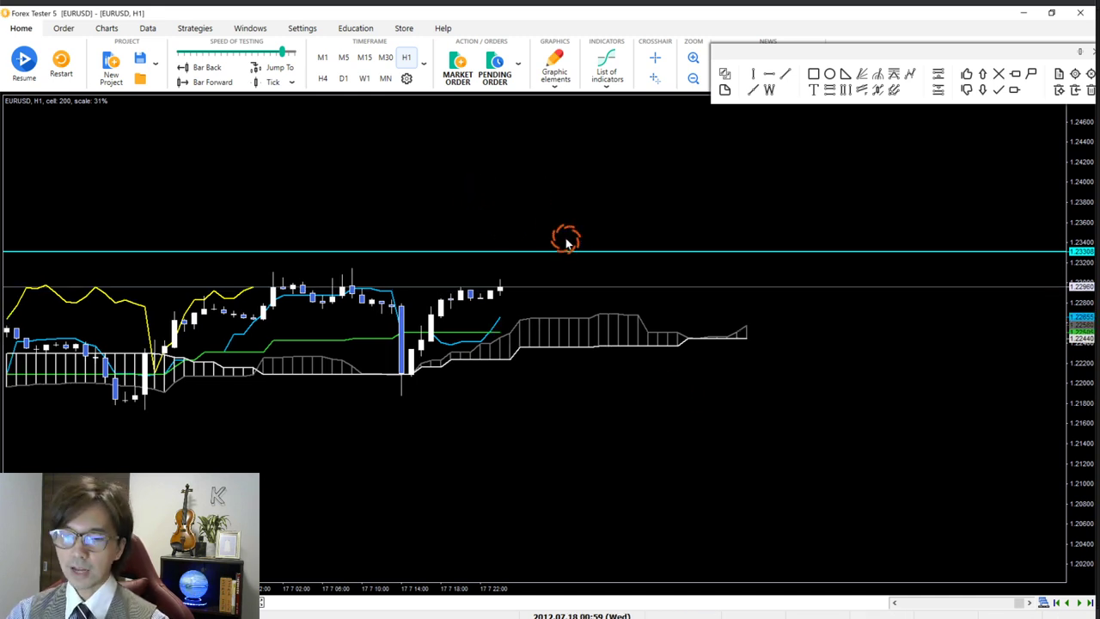
{"action": "left_click_drag", "start_coordinate": [488, 296], "coordinate": [566, 192]}
{"action": "mouse_move", "coordinate": [522, 231]}
{"action": "left_mouse_down"}
{"action": "mouse_move", "coordinate": [559, 230]}
{"action": "mouse_move", "coordinate": [594, 249]}
{"action": "mouse_move", "coordinate": [577, 247]}
{"action": "left_mouse_up"}
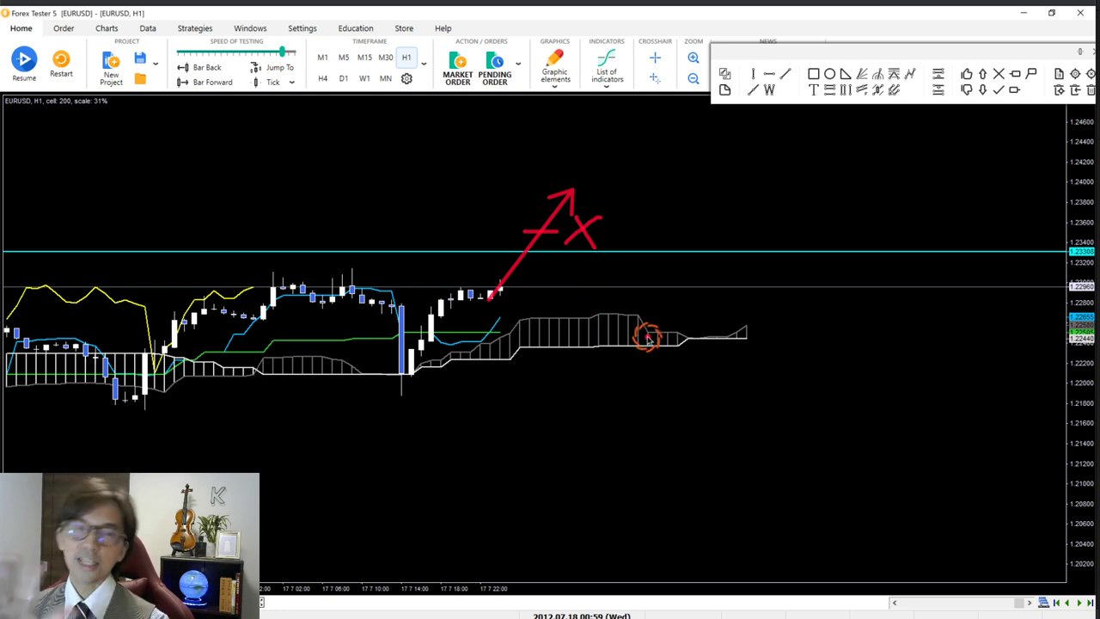
{"action": "key", "text": "alt+space"}
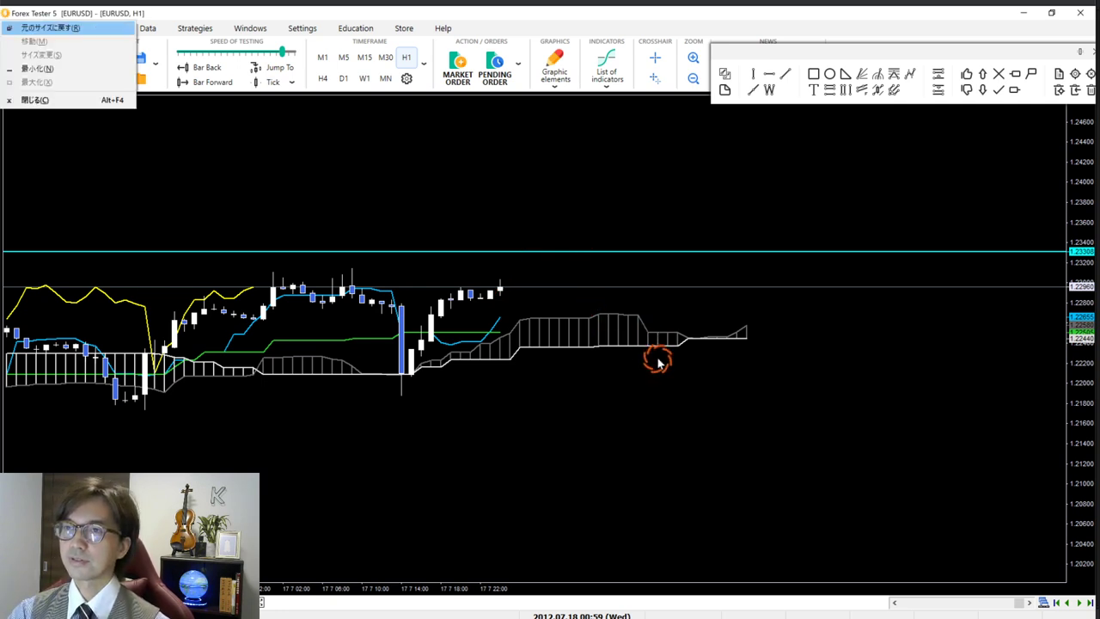
{"action": "key", "text": "Escape"}
Step: Advance the H1 test bar by bar to 2012.07.19 18:59
{"action": "key", "text": "F12"}
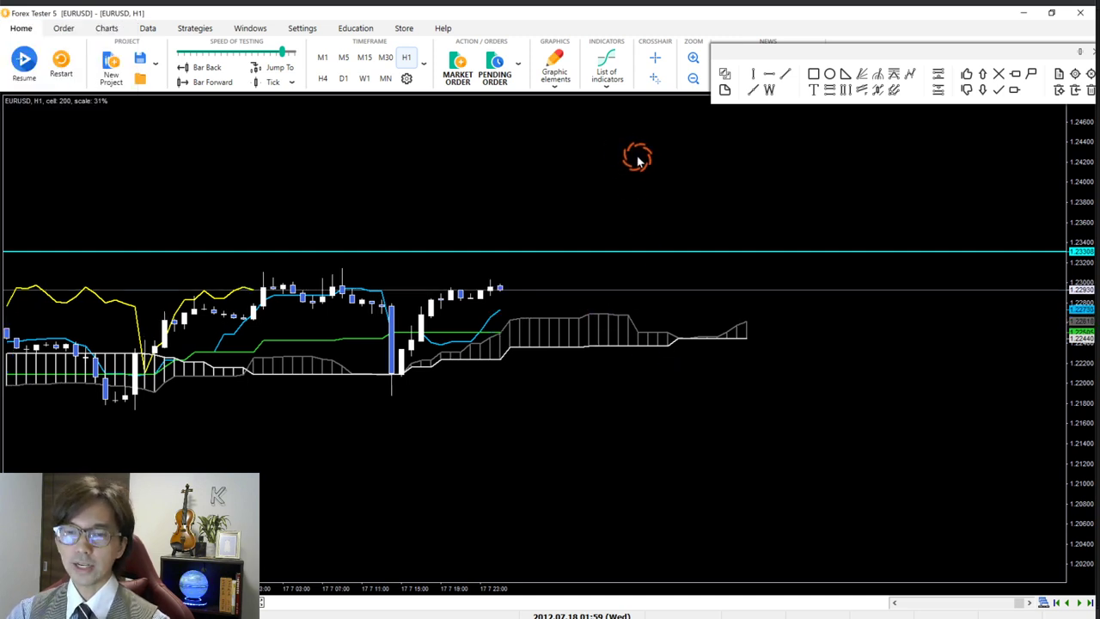
{"action": "key", "text": "F12"}
{"action": "key", "text": "F12"}
{"action": "key", "text": "F12"}
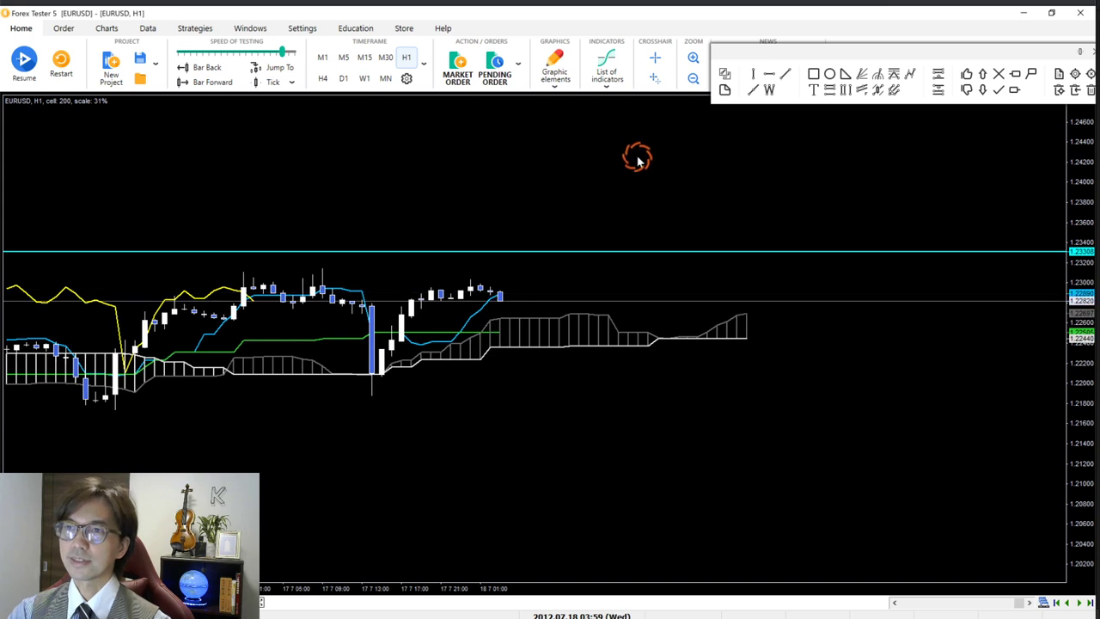
{"action": "key", "text": "F12"}
{"action": "key", "text": "F12"}
{"action": "key", "text": "F12"}
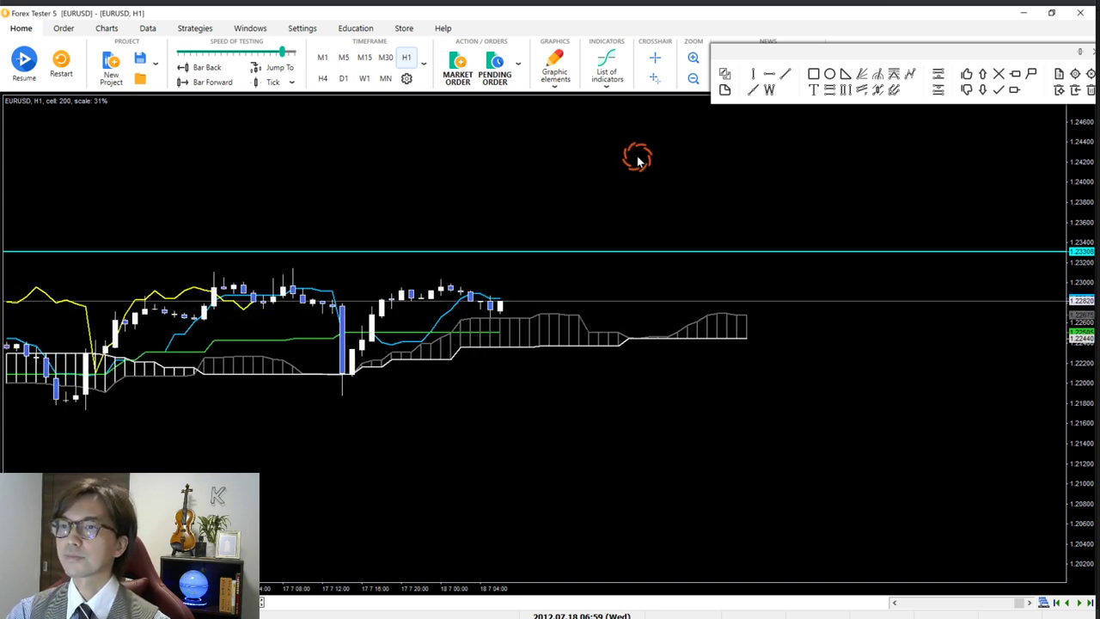
{"action": "key", "text": "F12"}
{"action": "key", "text": "F12"}
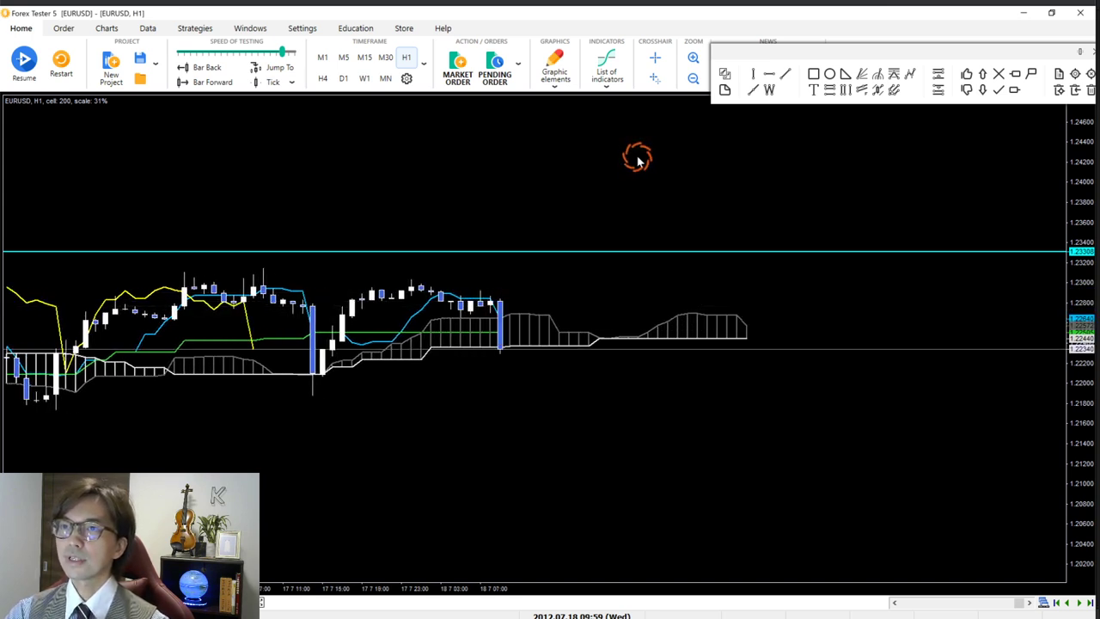
{"action": "key", "text": "F12"}
{"action": "key", "text": "F12"}
{"action": "key", "text": "F12"}
{"action": "key", "text": "F12"}
{"action": "key", "text": "F12"}
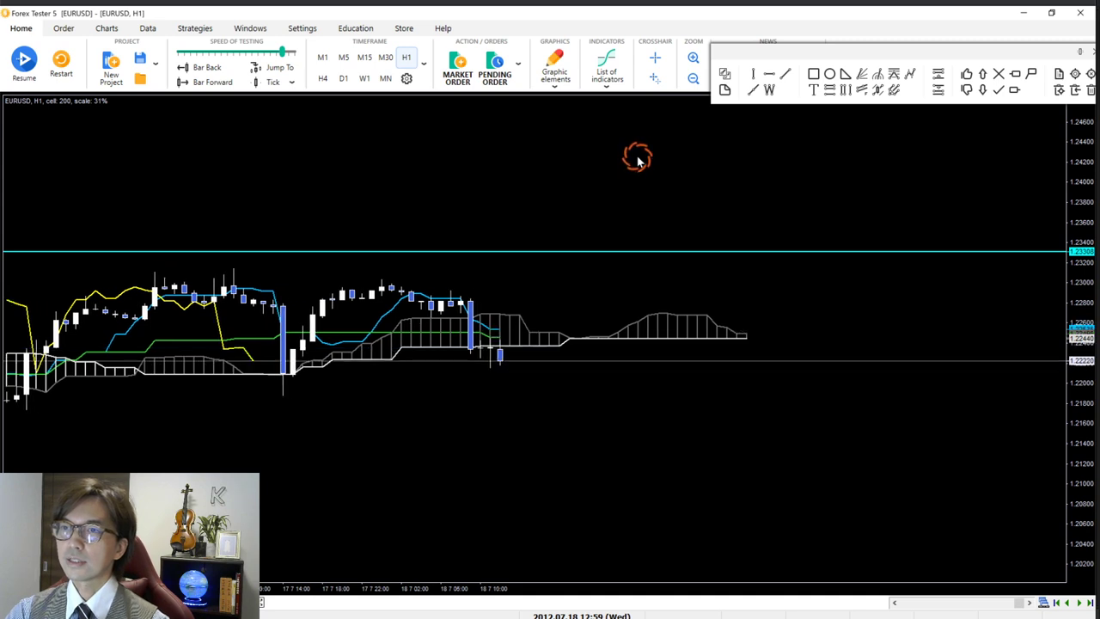
{"action": "key", "text": "F12"}
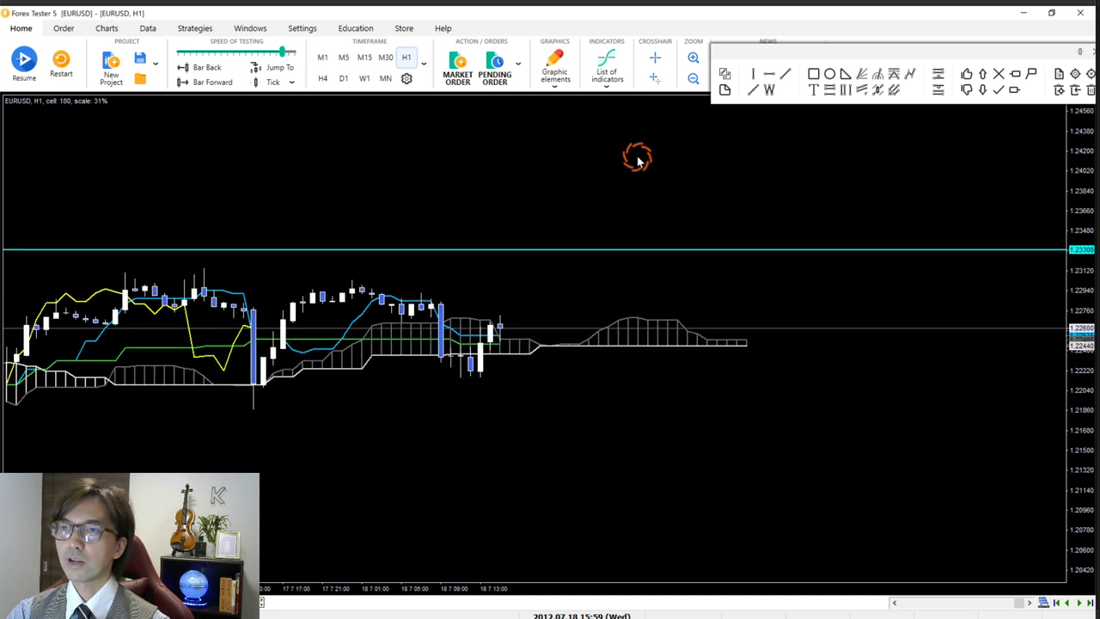
{"action": "key", "text": "F12"}
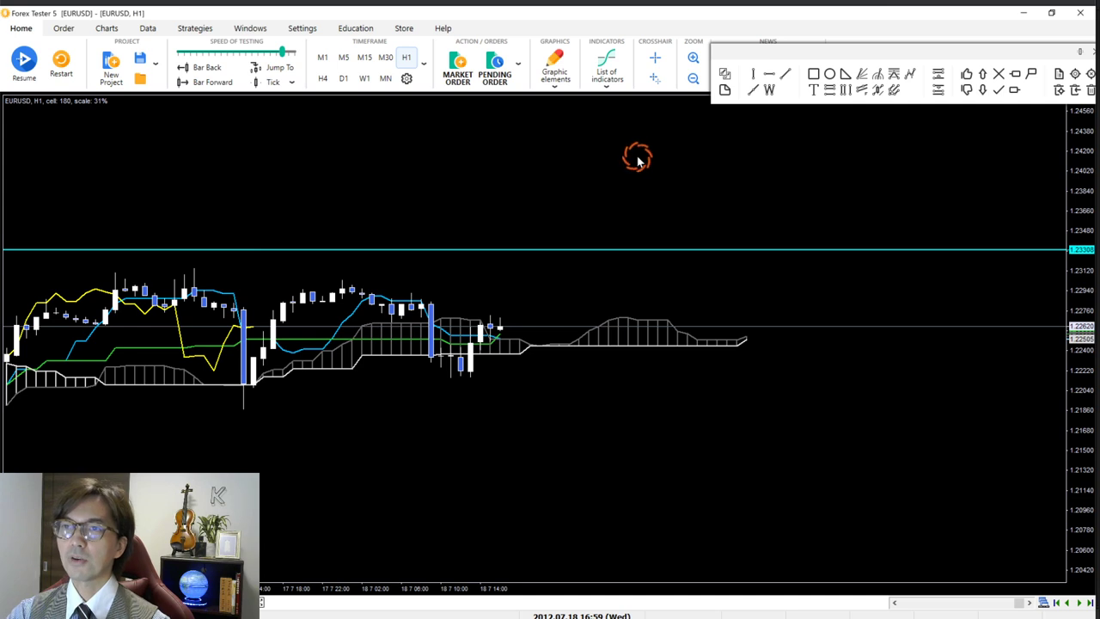
{"action": "key", "text": "F12"}
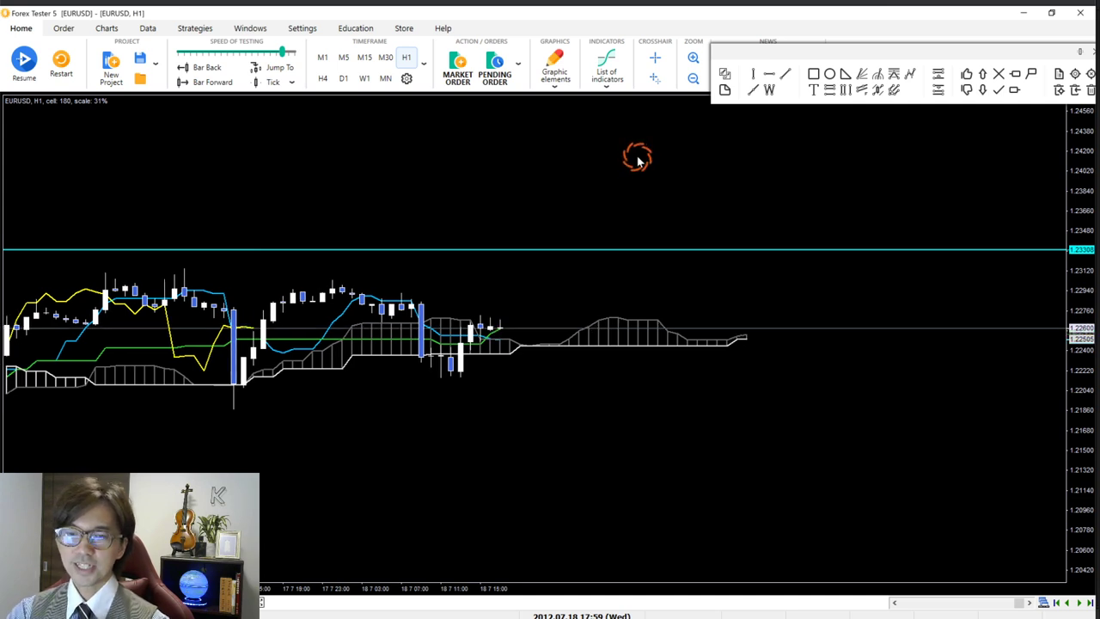
{"action": "key", "text": "F12"}
{"action": "key", "text": "F12"}
{"action": "key", "text": "F12"}
{"action": "key", "text": "F12"}
{"action": "key", "text": "F12"}
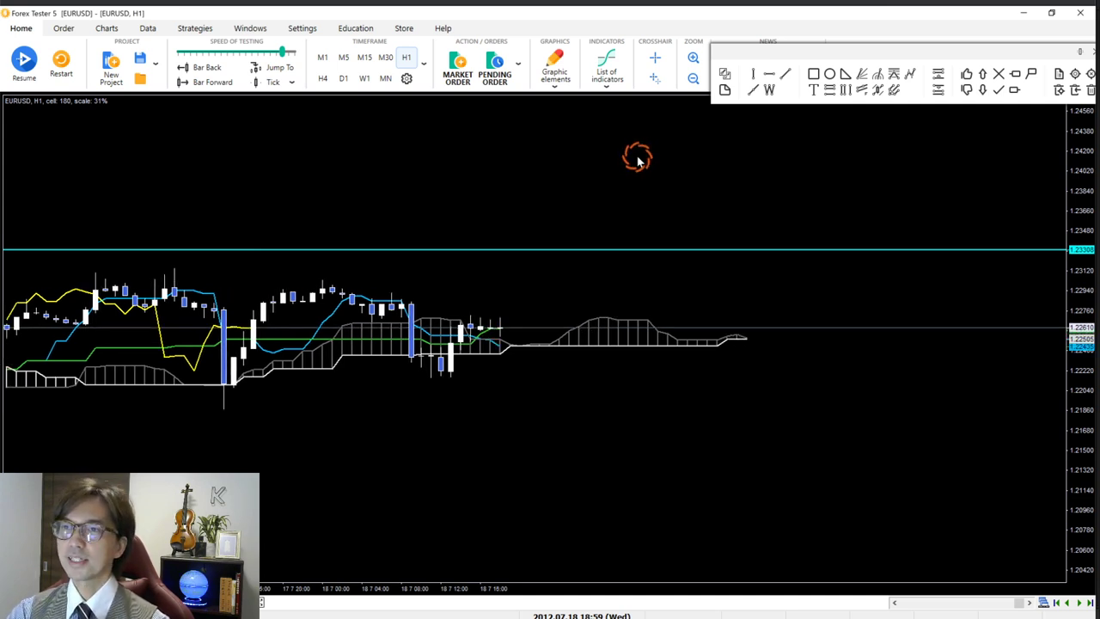
{"action": "key", "text": "F12"}
{"action": "key", "text": "F12"}
{"action": "key", "text": "F12"}
{"action": "key", "text": "F12"}
{"action": "key", "text": "F12"}
{"action": "key", "text": "F12"}
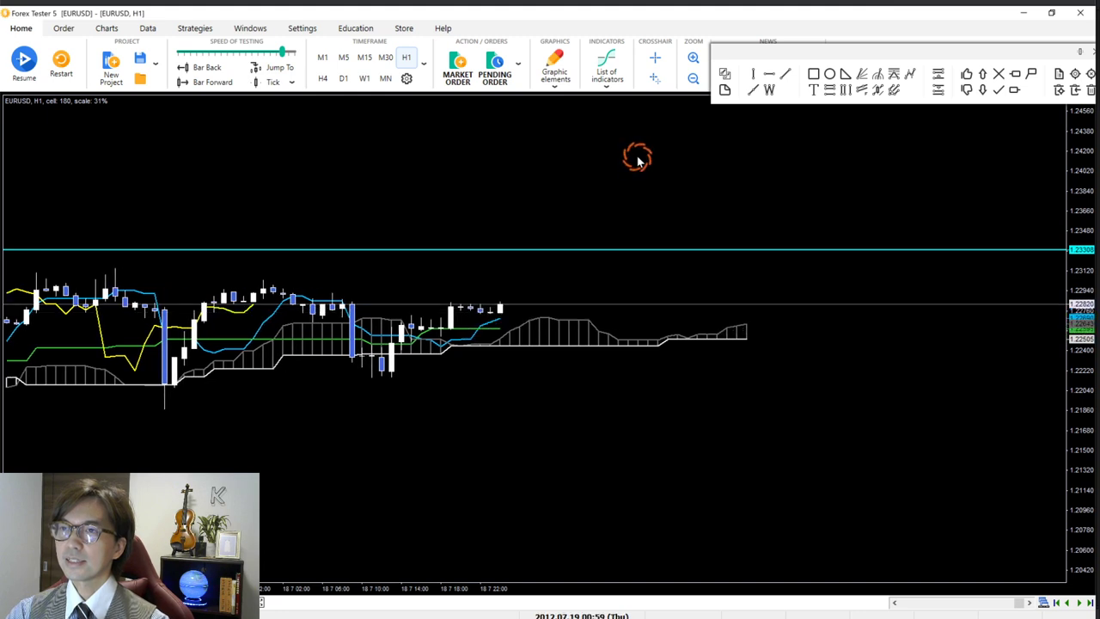
{"action": "key", "text": "F12"}
{"action": "key", "text": "F12"}
{"action": "key", "text": "F12"}
{"action": "key", "text": "F12"}
{"action": "key", "text": "F12"}
{"action": "key", "text": "F12"}
{"action": "key", "text": "F12"}
{"action": "key", "text": "F12"}
{"action": "key", "text": "F12"}
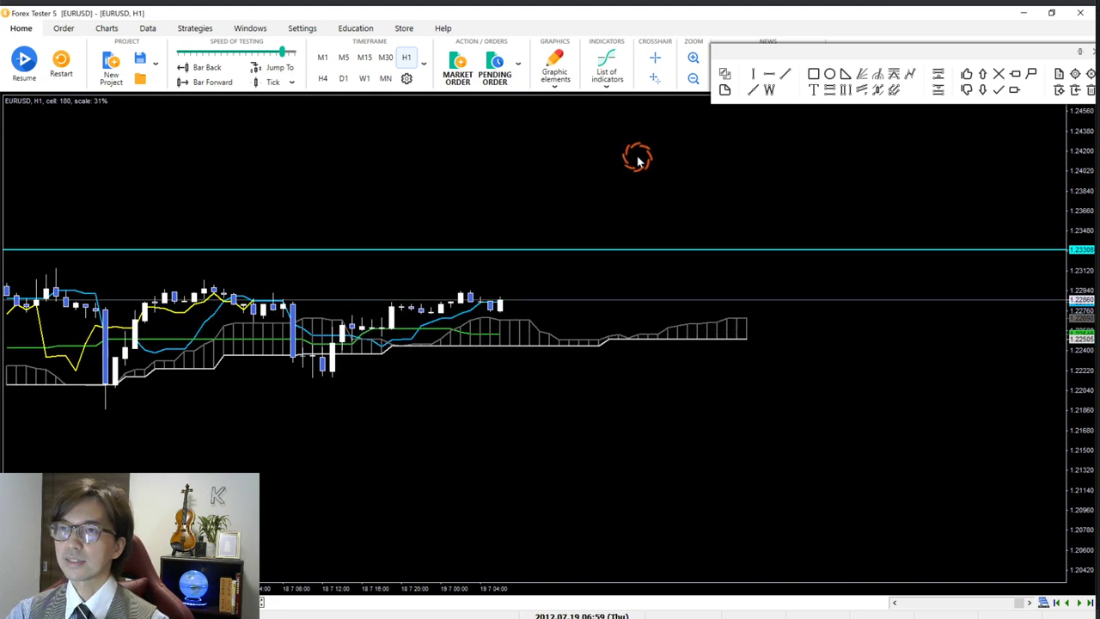
{"action": "key", "text": "F12"}
{"action": "key", "text": "F12"}
{"action": "key", "text": "F12"}
{"action": "key", "text": "F12"}
{"action": "key", "text": "F12"}
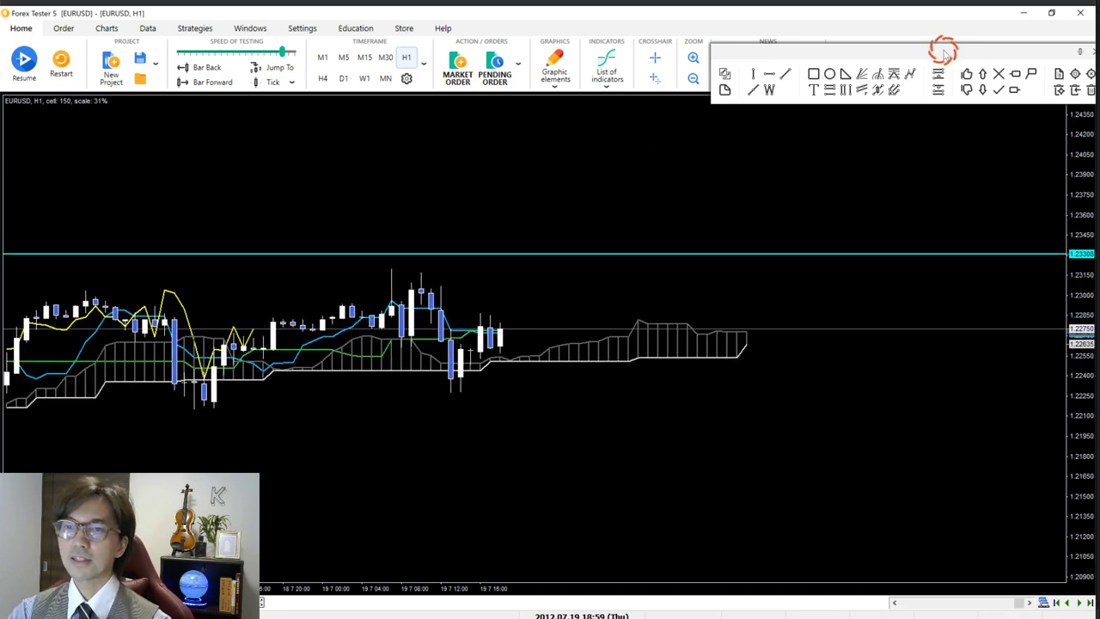
Step: Switch the chart to the Daily timeframe, and sketch and clear flat rightward arrows around the projected cloud's end and above the green line
{"action": "key", "text": "d"}
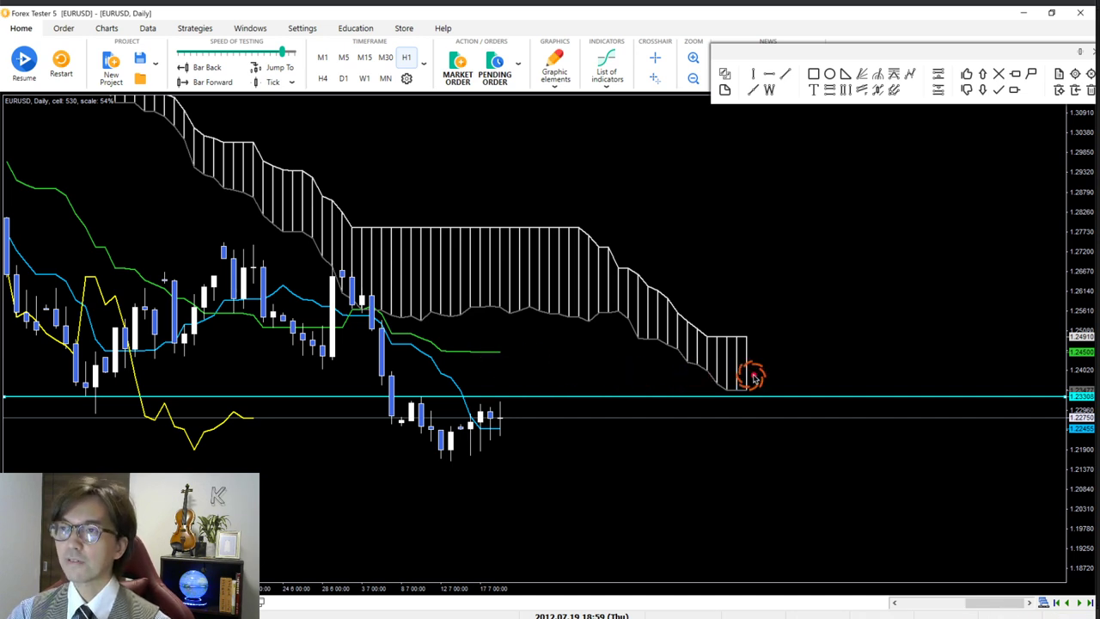
{"action": "left_click_drag", "start_coordinate": [707, 364], "coordinate": [760, 366]}
{"action": "left_click_drag", "start_coordinate": [716, 318], "coordinate": [782, 318]}
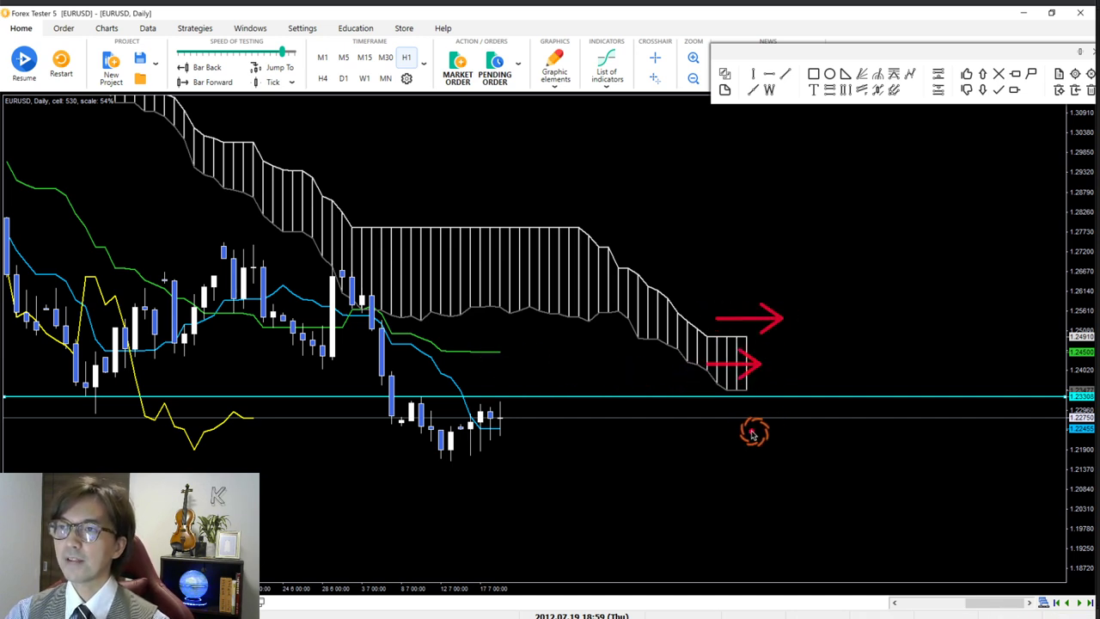
{"action": "left_click_drag", "start_coordinate": [737, 431], "coordinate": [798, 432]}
{"action": "left_click_drag", "start_coordinate": [457, 331], "coordinate": [539, 332]}
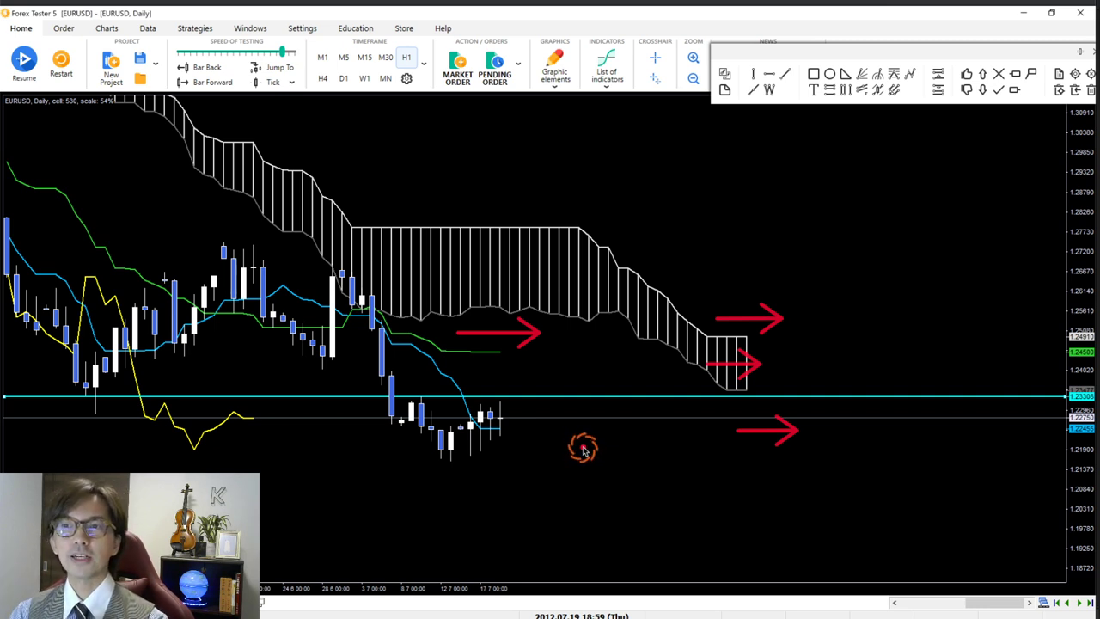
{"action": "key", "text": "e"}
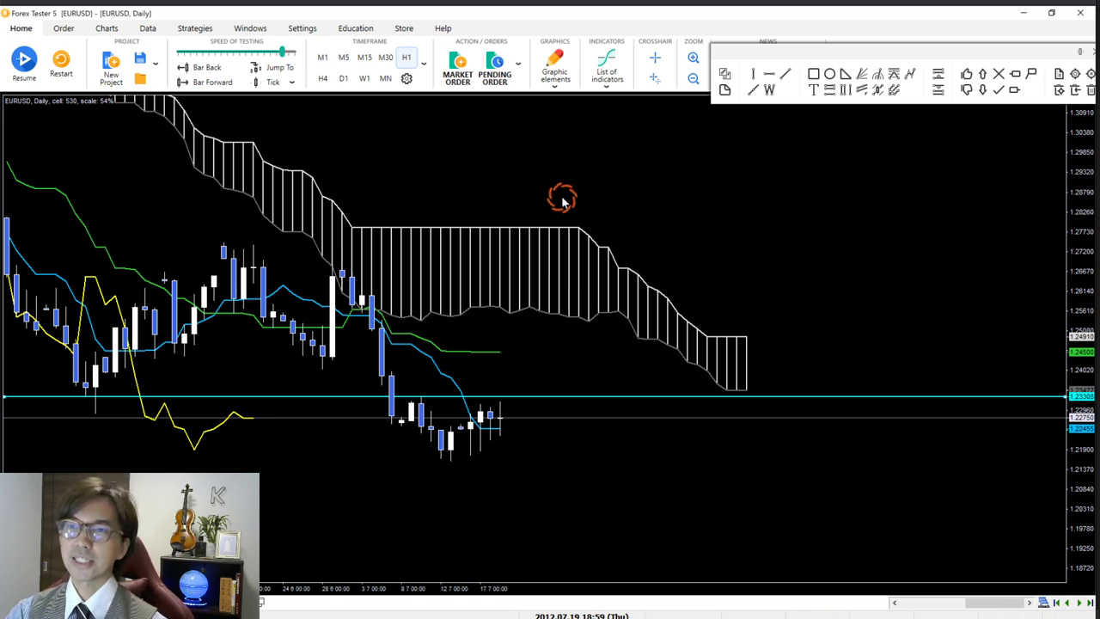
Step: Advance the Daily test to 2012.07.22 23:59, step back to 2012.07.19 23:59, and advance again to 2012.07.20 19:59
{"action": "key", "text": "F7"}
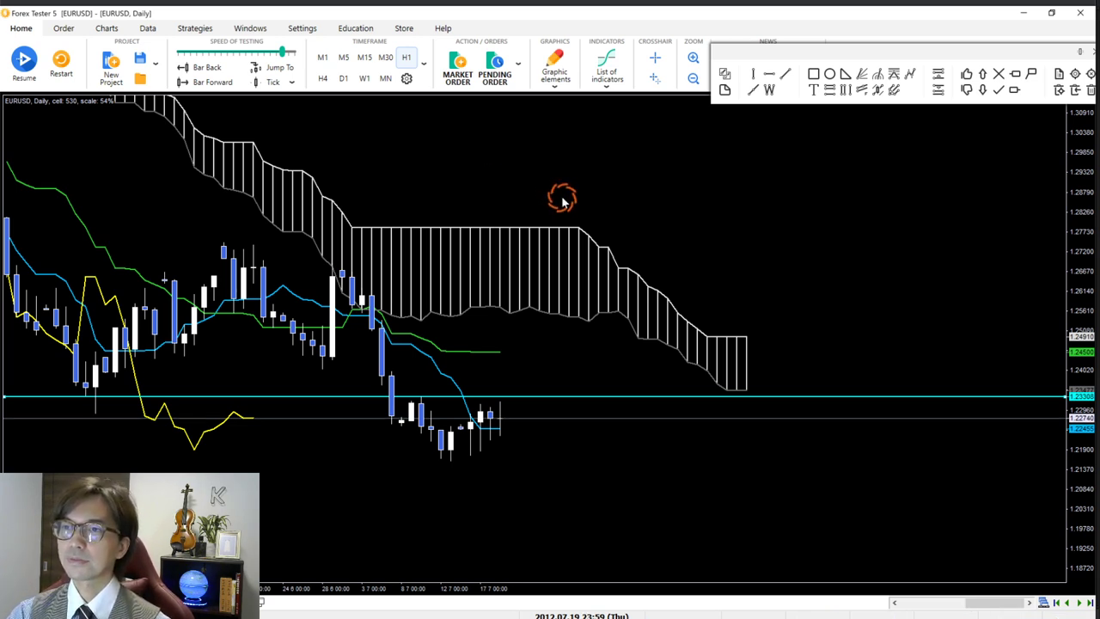
{"action": "key", "text": "F7"}
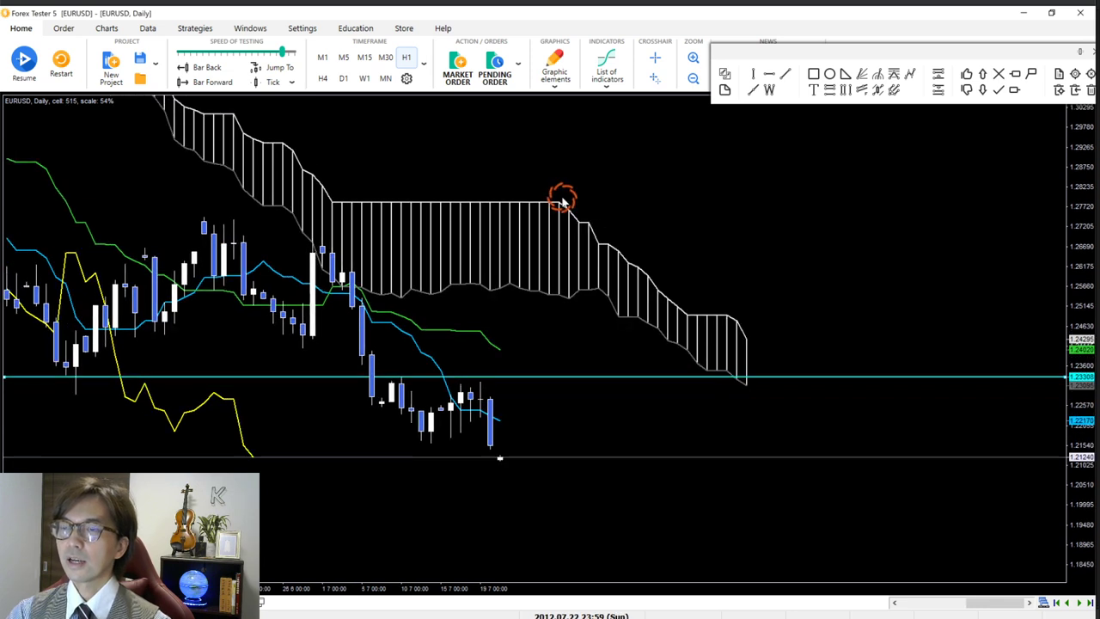
{"action": "key", "text": "F7"}
{"action": "key", "text": "F6"}
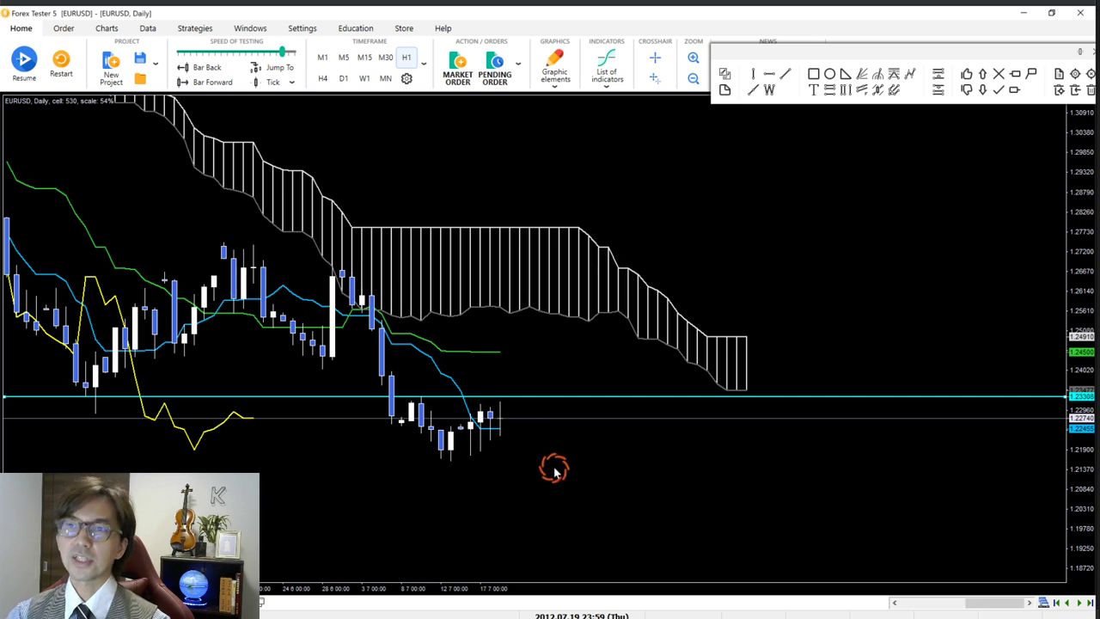
{"action": "key", "text": "F7"}
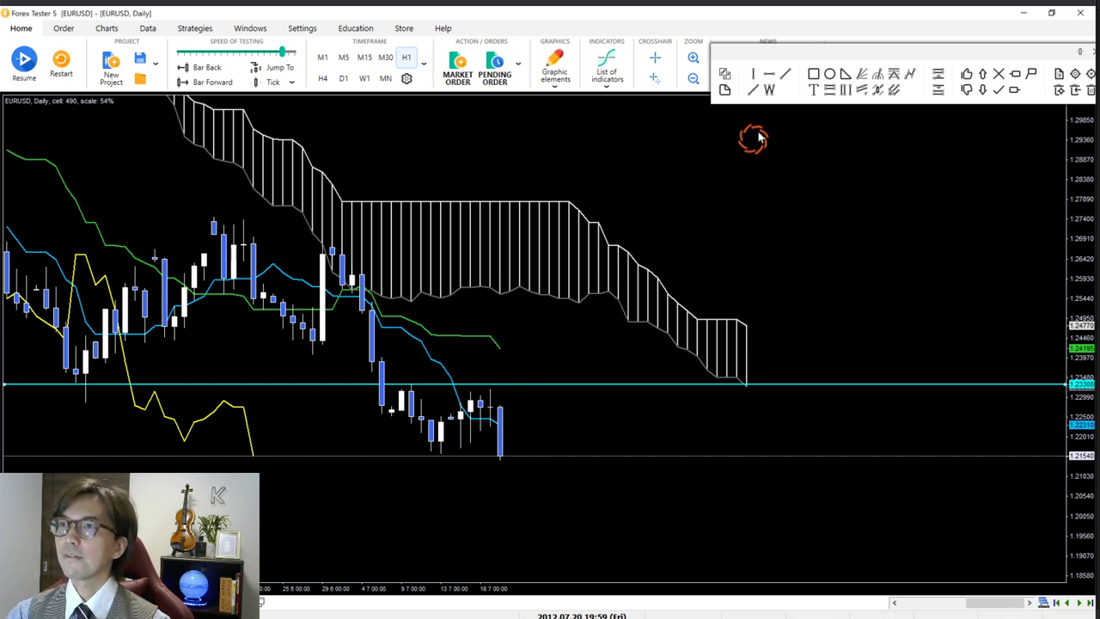
Step: Add a horizontal line across the Daily chart at the latest candle's price, about 1.2154
{"action": "left_click", "coordinate": [767, 77]}
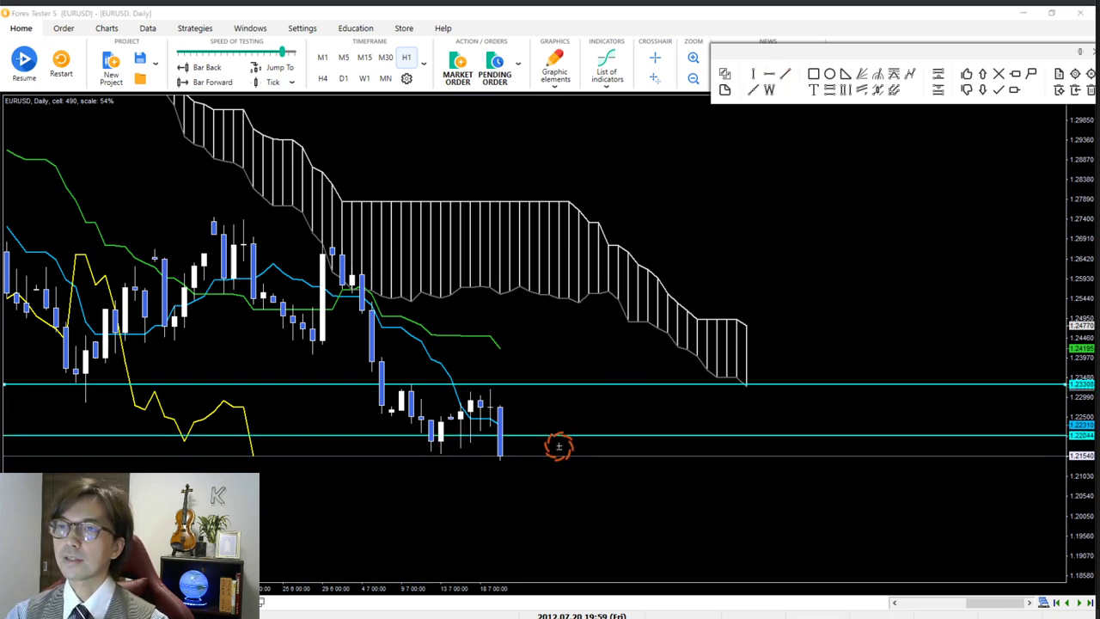
{"action": "left_click", "coordinate": [542, 457]}
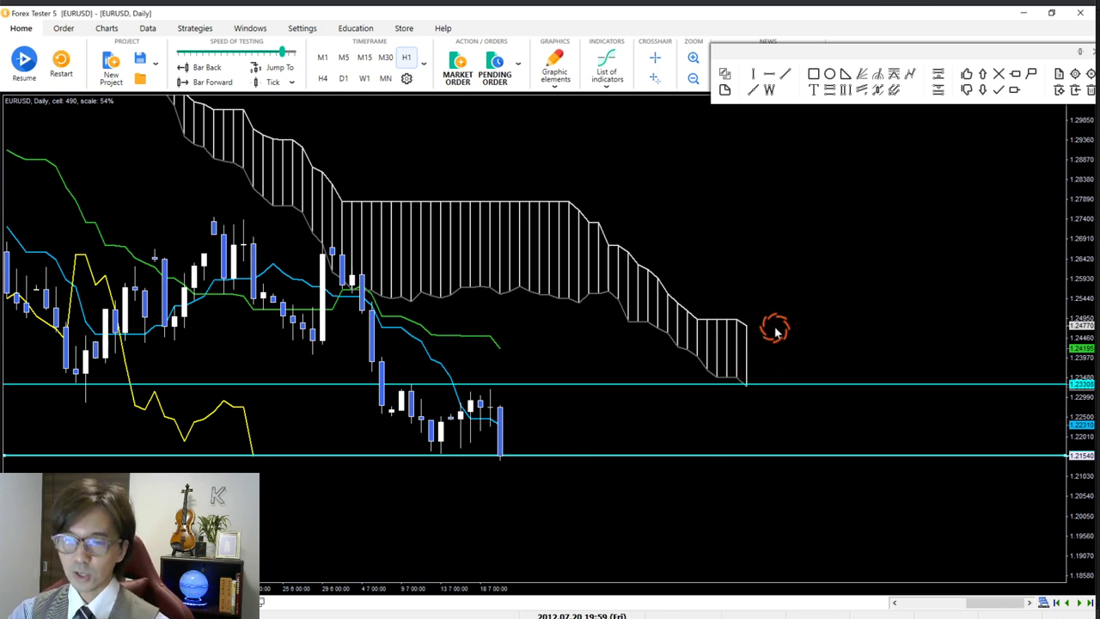
Step: Sketch falling arrows at the cloud's end and green line, a circle around the yellow line's end, and a fall-rise-fall along the candles; clear all
{"action": "left_click_drag", "start_coordinate": [717, 268], "coordinate": [759, 322]}
{"action": "left_click_drag", "start_coordinate": [703, 391], "coordinate": [720, 412]}
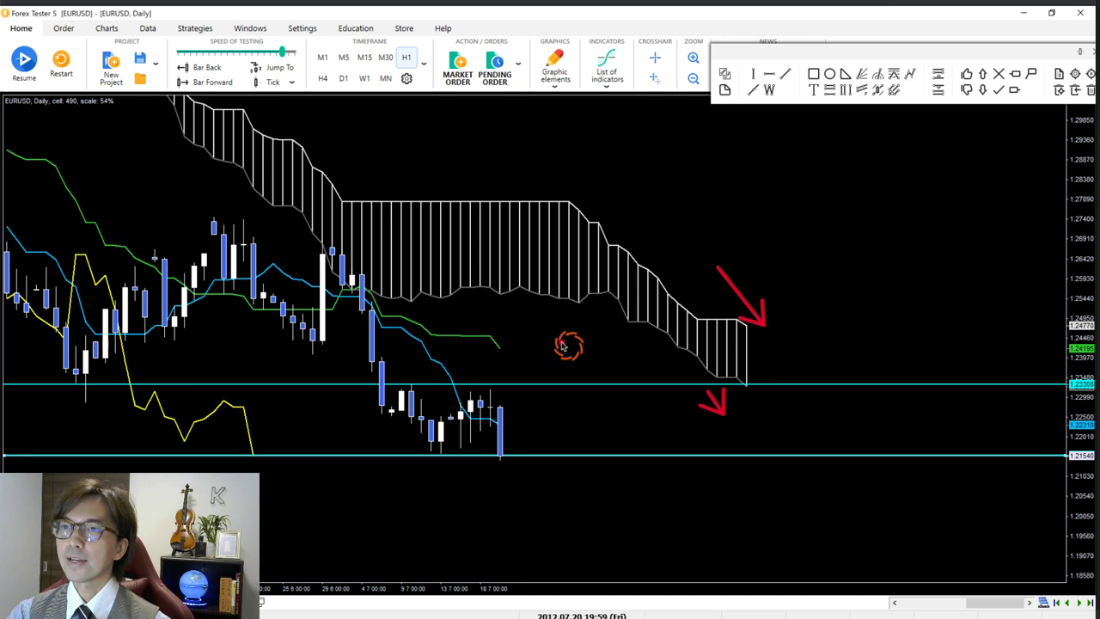
{"action": "left_click_drag", "start_coordinate": [504, 316], "coordinate": [526, 368]}
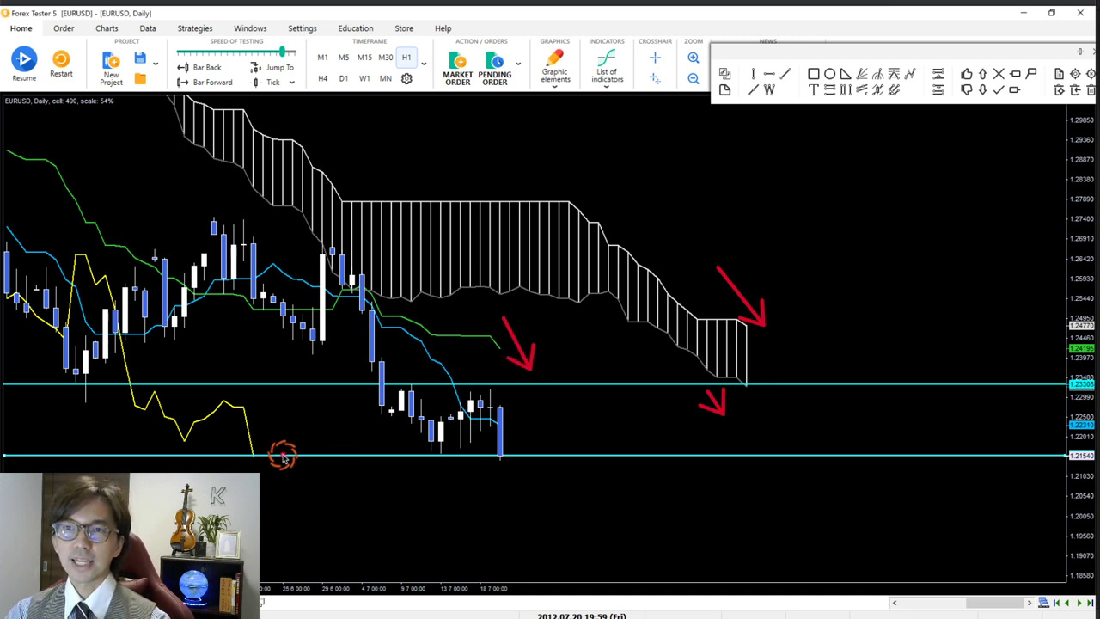
{"action": "mouse_move", "coordinate": [251, 468]}
{"action": "left_mouse_down"}
{"action": "mouse_move", "coordinate": [263, 424]}
{"action": "mouse_move", "coordinate": [252, 471]}
{"action": "left_mouse_up"}
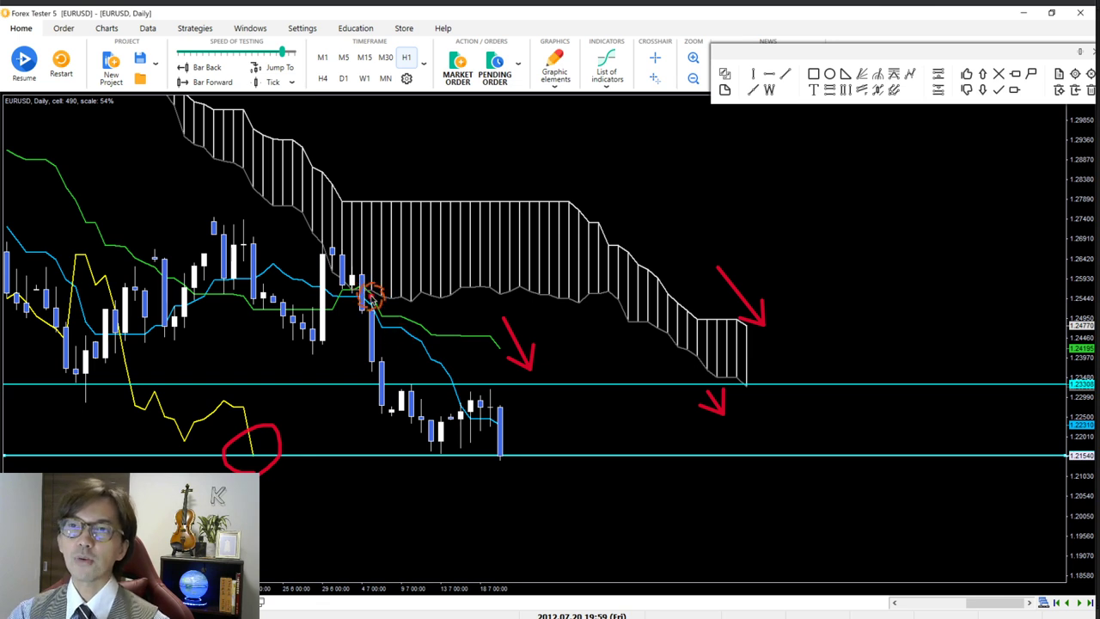
{"action": "mouse_move", "coordinate": [325, 258]}
{"action": "left_mouse_down"}
{"action": "mouse_move", "coordinate": [432, 447]}
{"action": "mouse_move", "coordinate": [487, 402]}
{"action": "mouse_move", "coordinate": [552, 503]}
{"action": "left_mouse_up"}
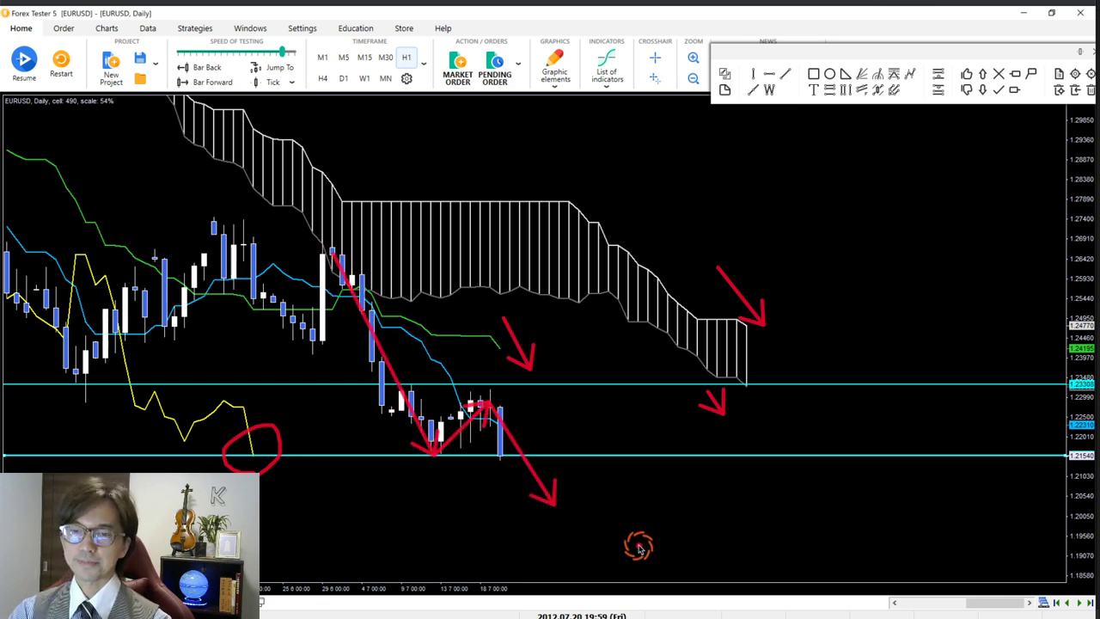
{"action": "key", "text": "Delete"}
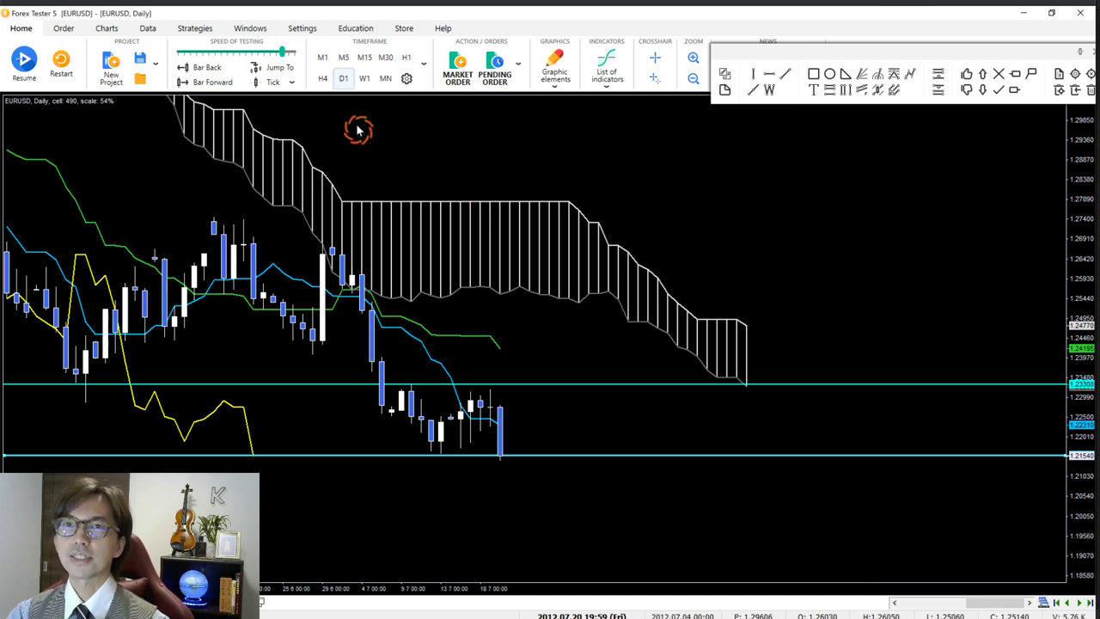
Step: Switch the chart to H4, circle the projected cloud's end, sketch a small rebound followed by a fall below the new line, and clear the sketches
{"action": "left_click", "coordinate": [324, 79]}
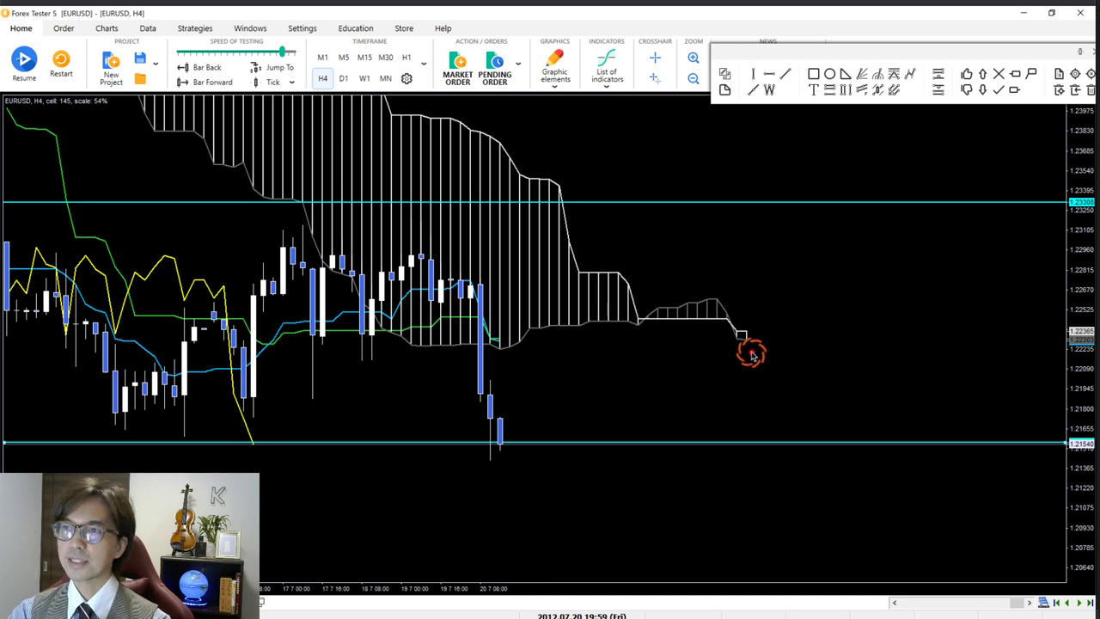
{"action": "mouse_move", "coordinate": [748, 352]}
{"action": "left_mouse_down"}
{"action": "mouse_move", "coordinate": [737, 291]}
{"action": "mouse_move", "coordinate": [766, 352]}
{"action": "left_mouse_up"}
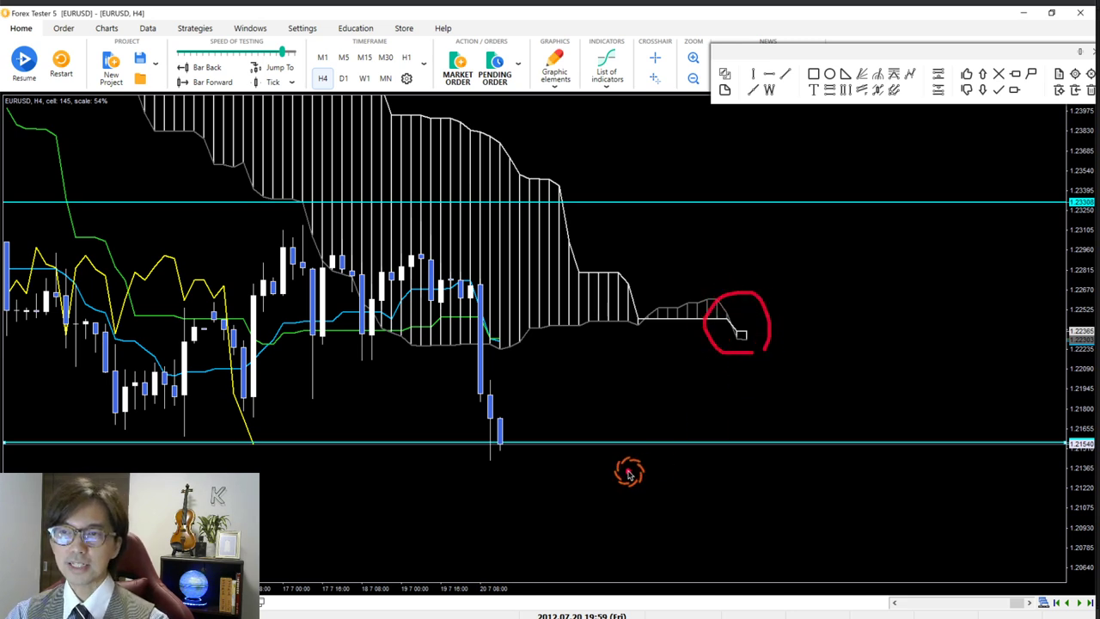
{"action": "mouse_move", "coordinate": [487, 404]}
{"action": "left_mouse_down"}
{"action": "mouse_move", "coordinate": [491, 423]}
{"action": "mouse_move", "coordinate": [522, 436]}
{"action": "mouse_move", "coordinate": [547, 414]}
{"action": "mouse_move", "coordinate": [644, 506]}
{"action": "mouse_move", "coordinate": [615, 513]}
{"action": "left_mouse_up"}
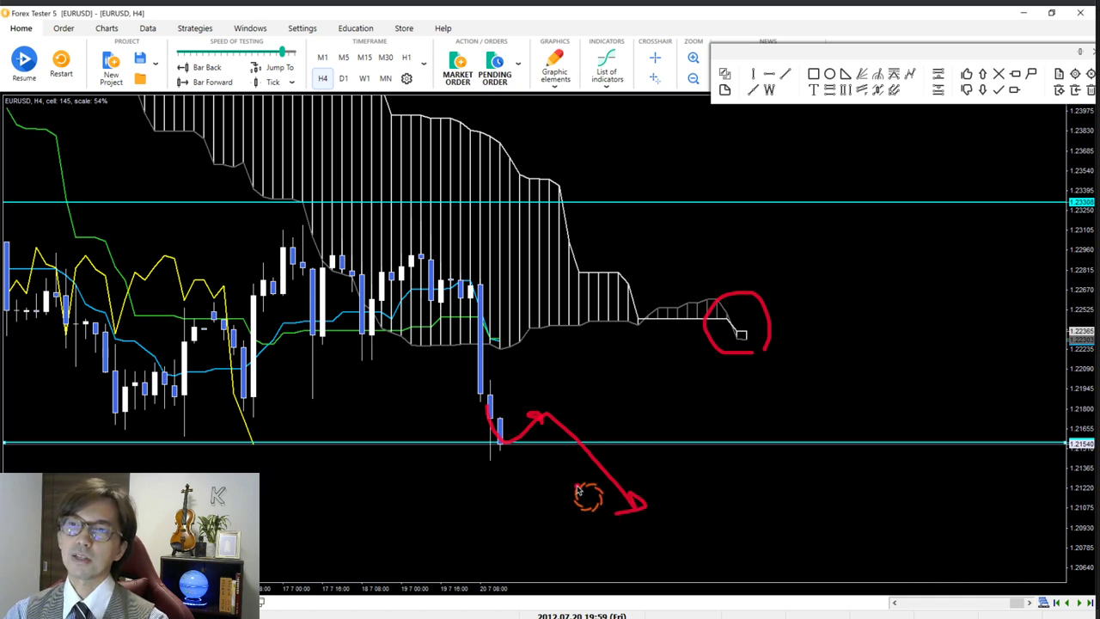
{"action": "mouse_move", "coordinate": [420, 258]}
{"action": "left_mouse_down"}
{"action": "mouse_move", "coordinate": [435, 330]}
{"action": "mouse_move", "coordinate": [491, 458]}
{"action": "mouse_move", "coordinate": [541, 420]}
{"action": "left_mouse_up"}
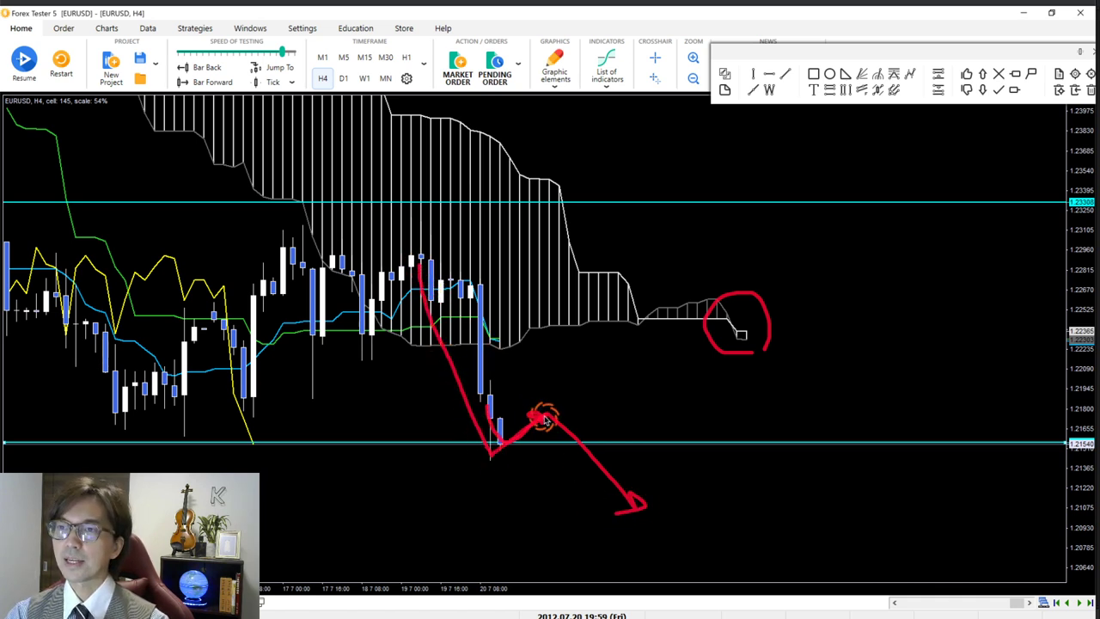
{"action": "mouse_move", "coordinate": [634, 490]}
{"action": "left_mouse_down"}
{"action": "mouse_move", "coordinate": [611, 474]}
{"action": "mouse_move", "coordinate": [641, 459]}
{"action": "mouse_move", "coordinate": [642, 484]}
{"action": "left_mouse_up"}
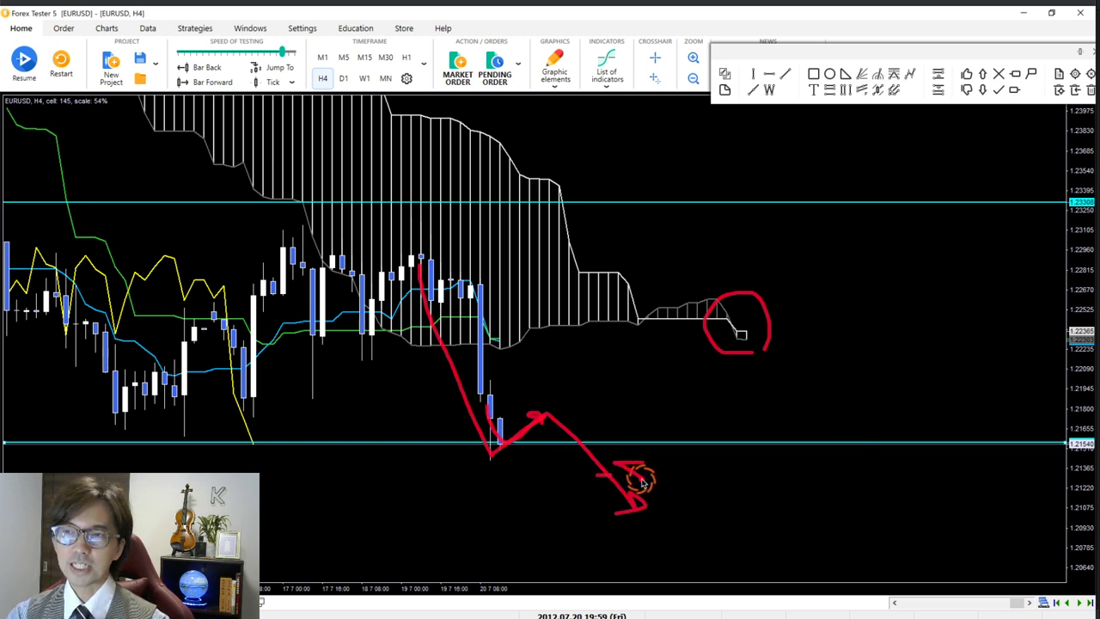
{"action": "key", "text": "Escape"}
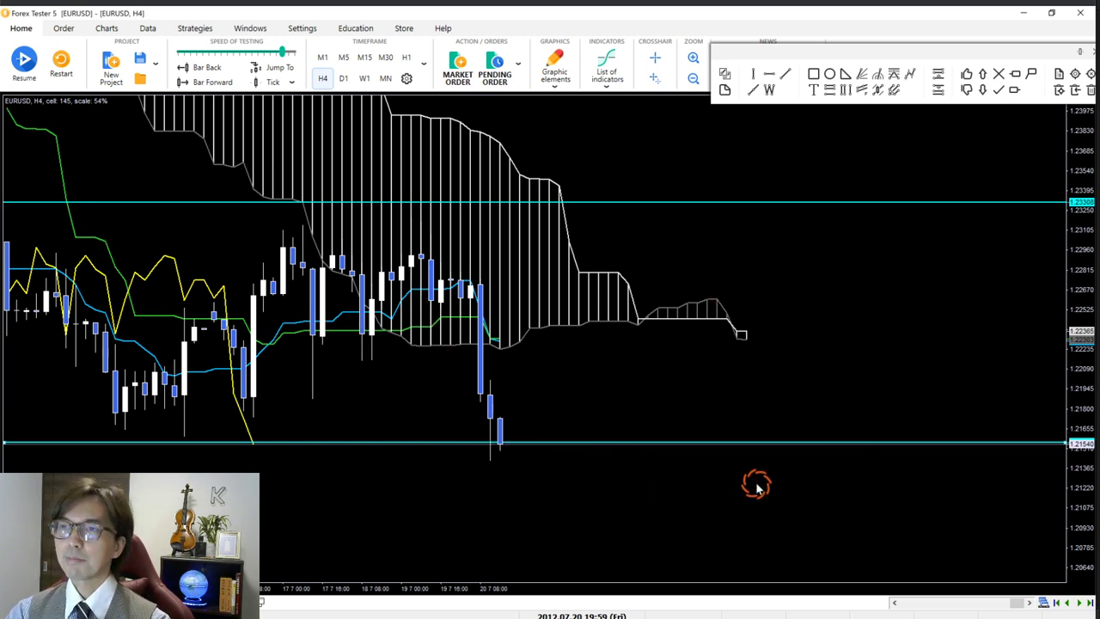
Step: Return the chart to Daily, sketch falling arrows at the cloud's end, beside the green line and from the latest candle, and clear them
{"action": "left_click", "coordinate": [341, 78]}
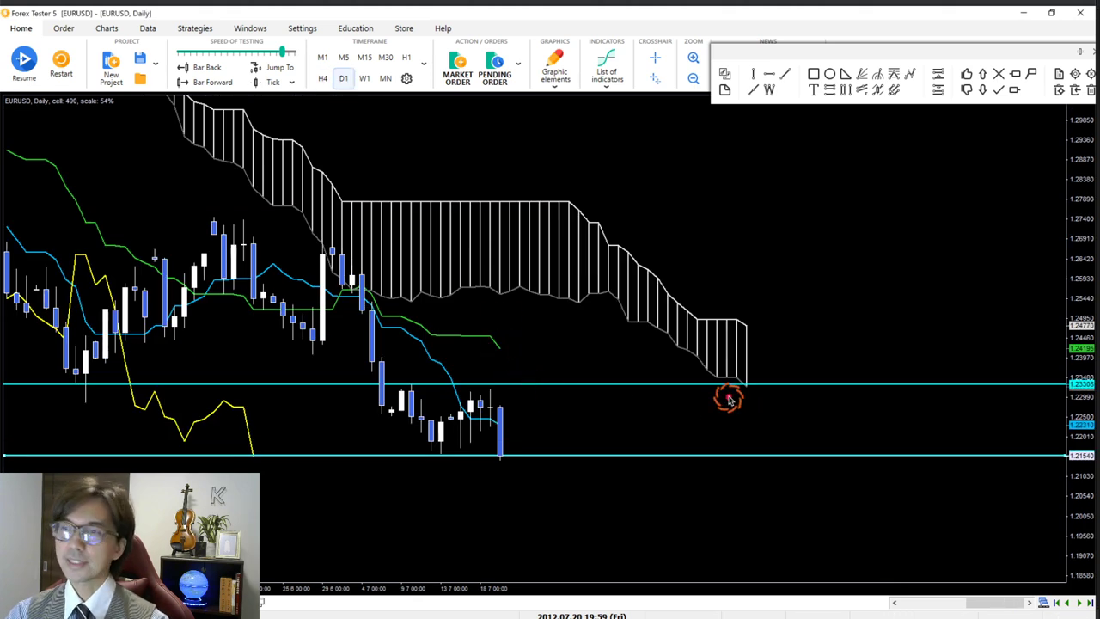
{"action": "left_click_drag", "start_coordinate": [739, 335], "coordinate": [765, 388]}
{"action": "left_click_drag", "start_coordinate": [525, 303], "coordinate": [551, 344]}
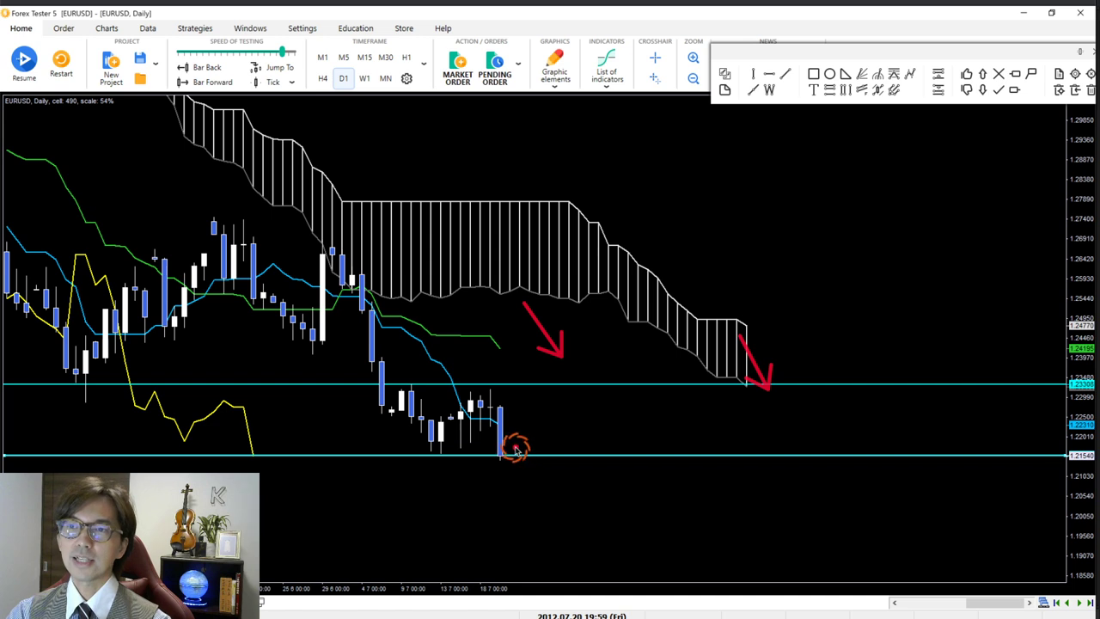
{"action": "left_click_drag", "start_coordinate": [512, 444], "coordinate": [576, 542]}
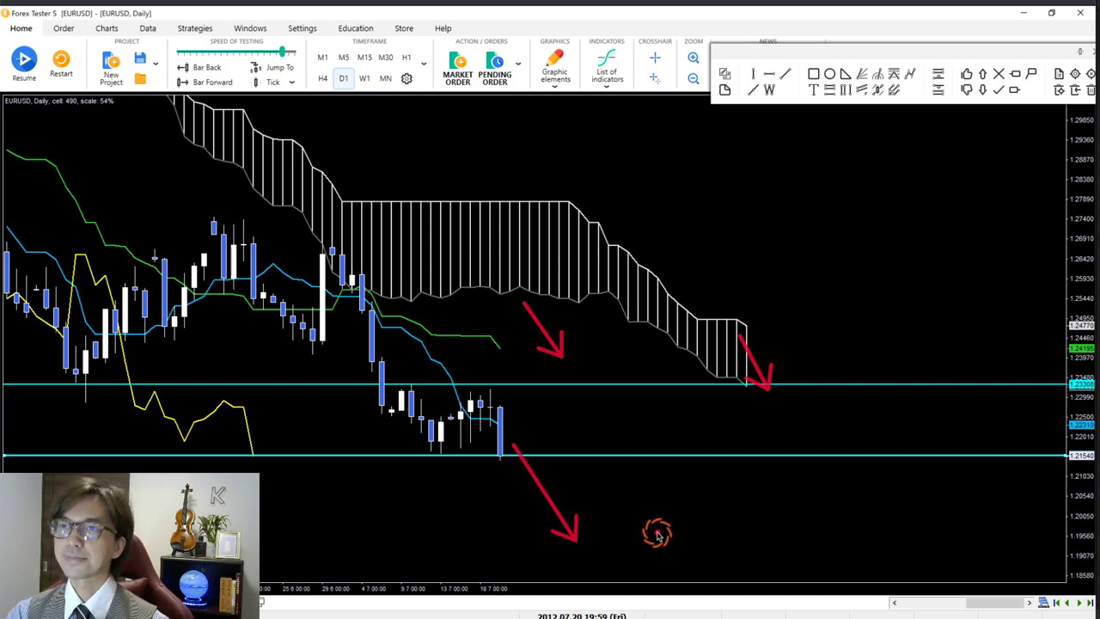
{"action": "key", "text": "e"}
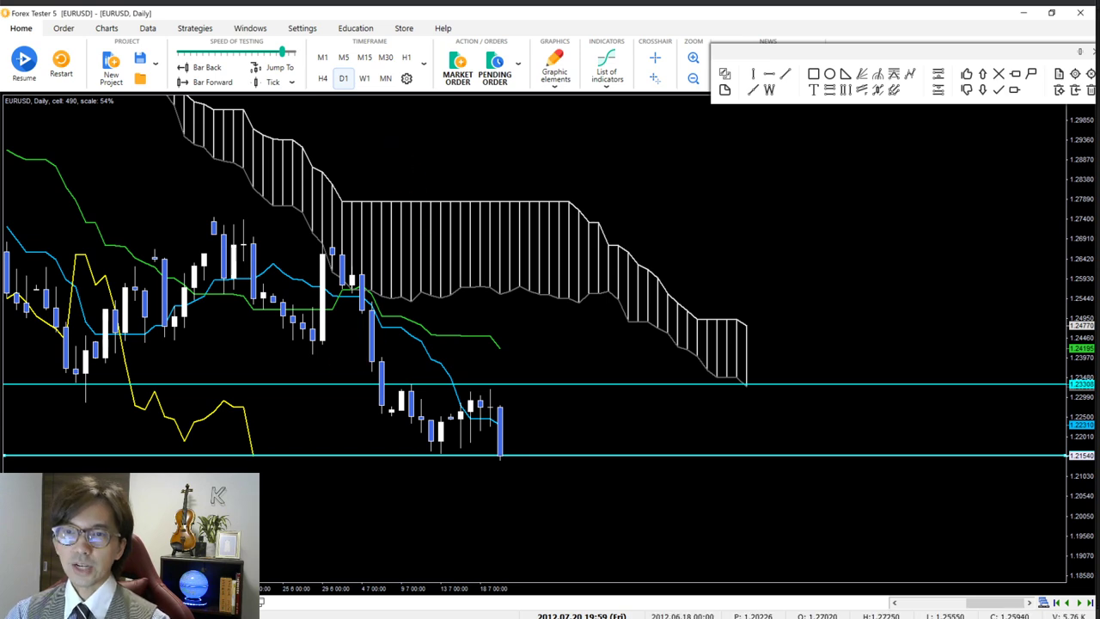
Step: Bring up the H1 chart, sketch and clear falling arrows at the cloud's end and green line and a circle around the yellow line's end
{"action": "key", "text": "ctrl+Tab"}
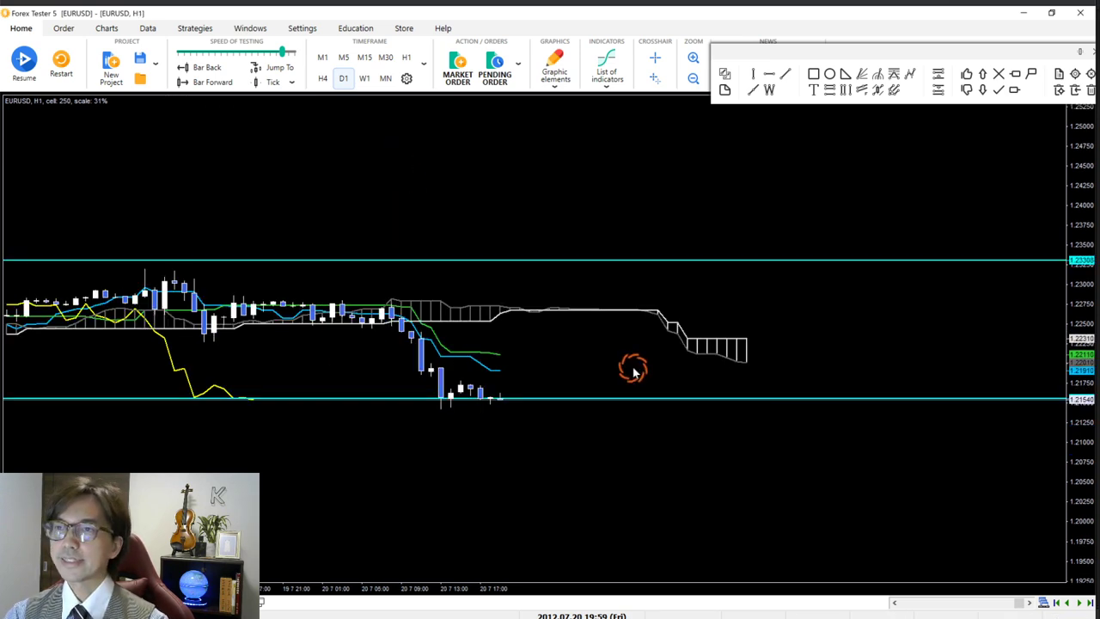
{"action": "left_click_drag", "start_coordinate": [1076, 473], "coordinate": [1076, 404]}
{"action": "left_click_drag", "start_coordinate": [962, 395], "coordinate": [980, 354]}
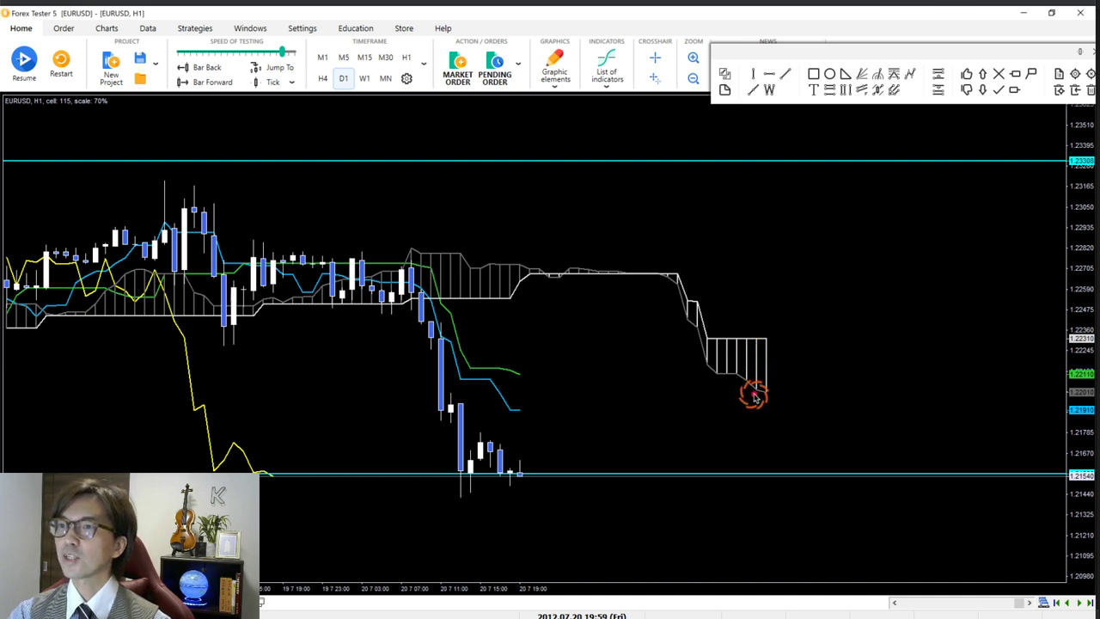
{"action": "left_click_drag", "start_coordinate": [720, 389], "coordinate": [787, 414]}
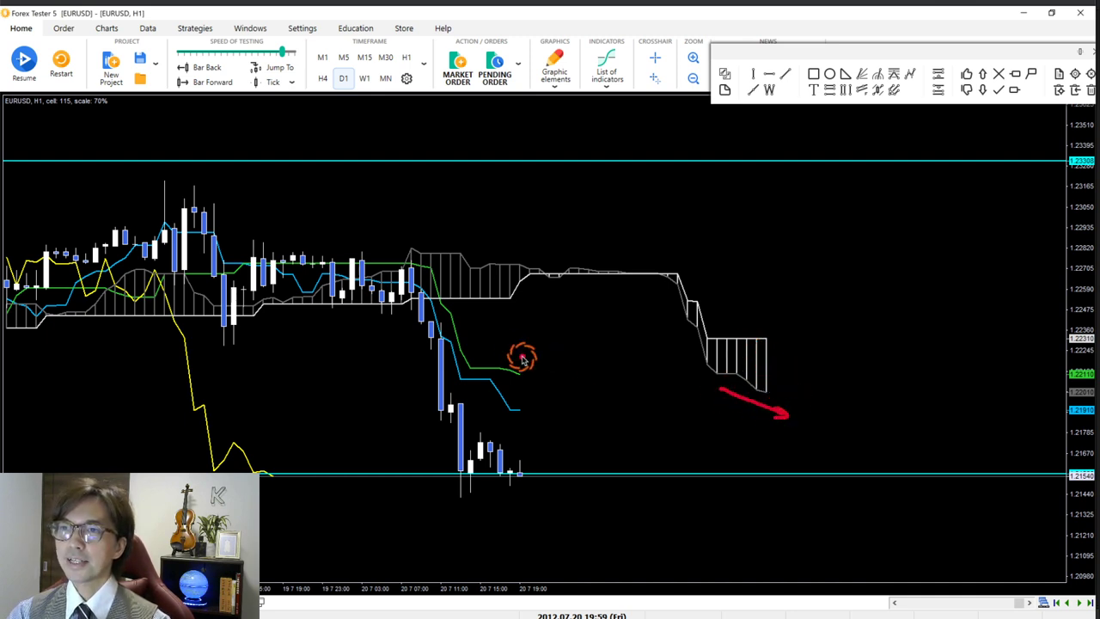
{"action": "left_click_drag", "start_coordinate": [508, 348], "coordinate": [545, 370]}
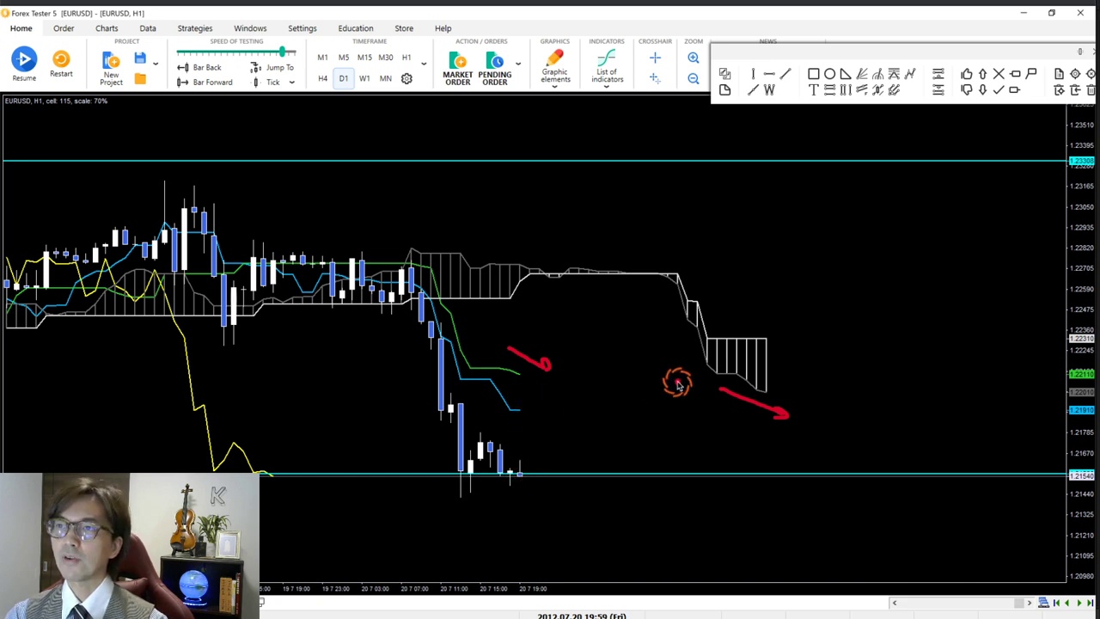
{"action": "left_click_drag", "start_coordinate": [219, 464], "coordinate": [268, 497]}
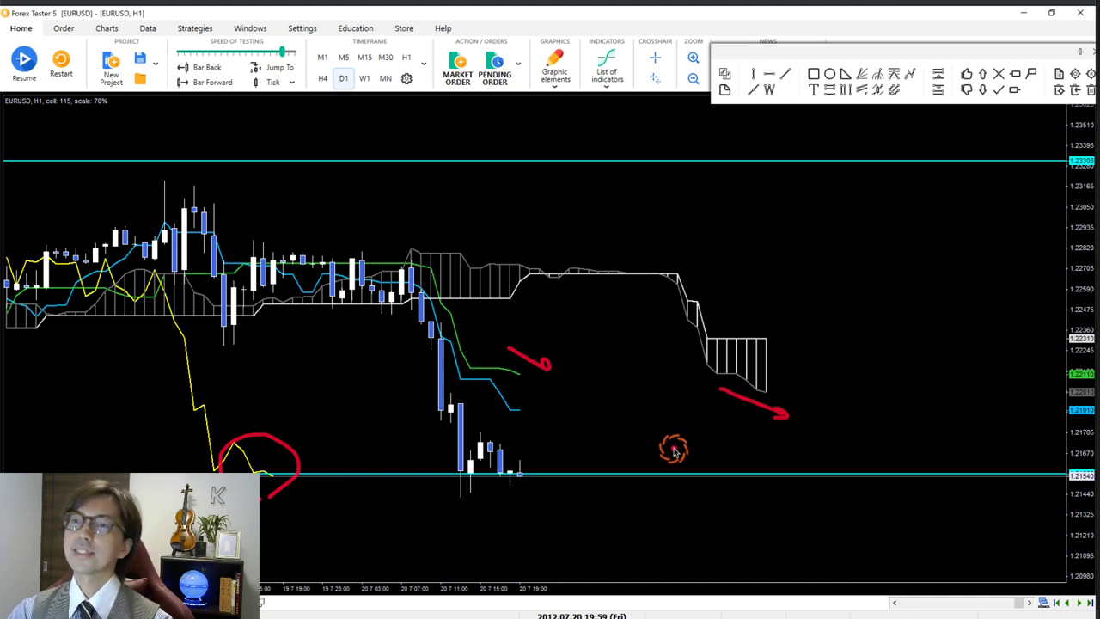
{"action": "key", "text": "e"}
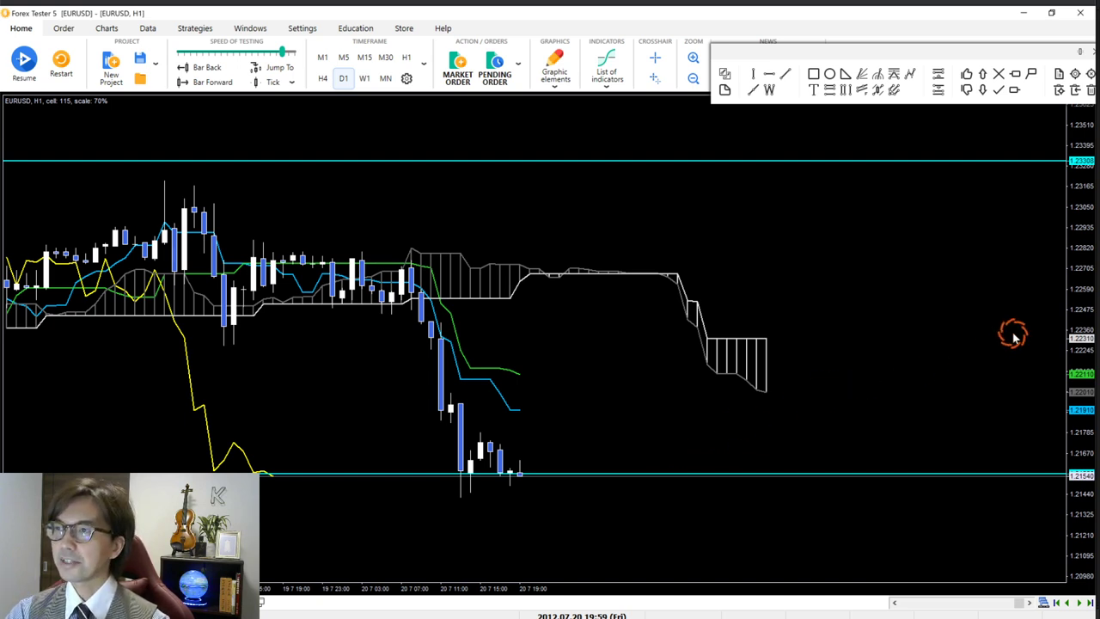
Step: Switch the H1 chart to M30, and sketch and clear flat rightward arrows at the cloud's end and above the green line
{"action": "left_click_drag", "start_coordinate": [1068, 214], "coordinate": [1073, 250]}
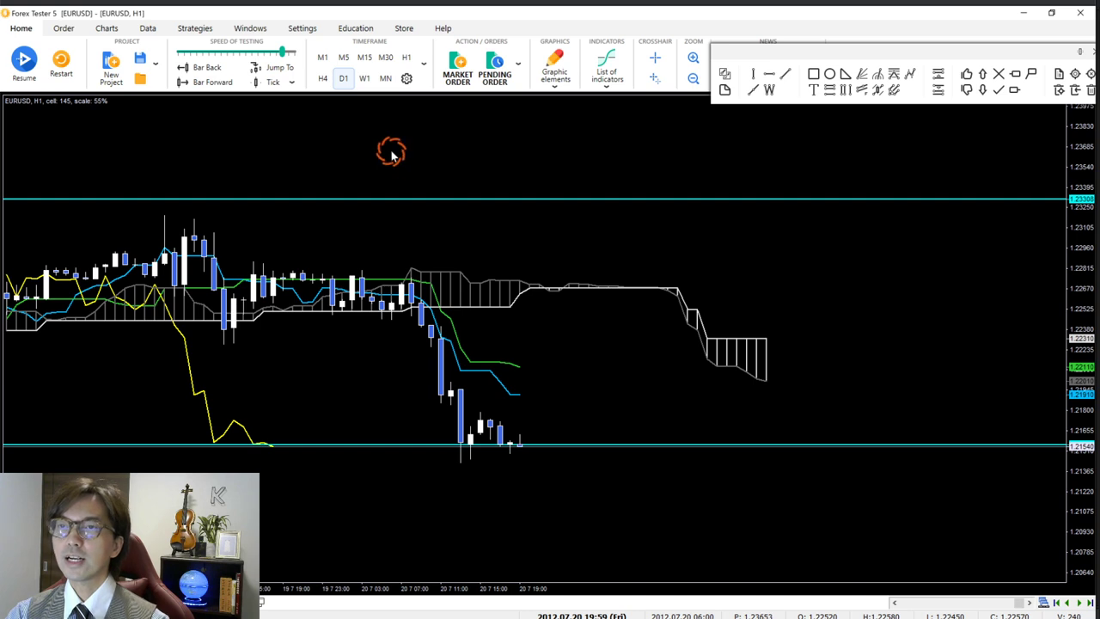
{"action": "left_click", "coordinate": [385, 57]}
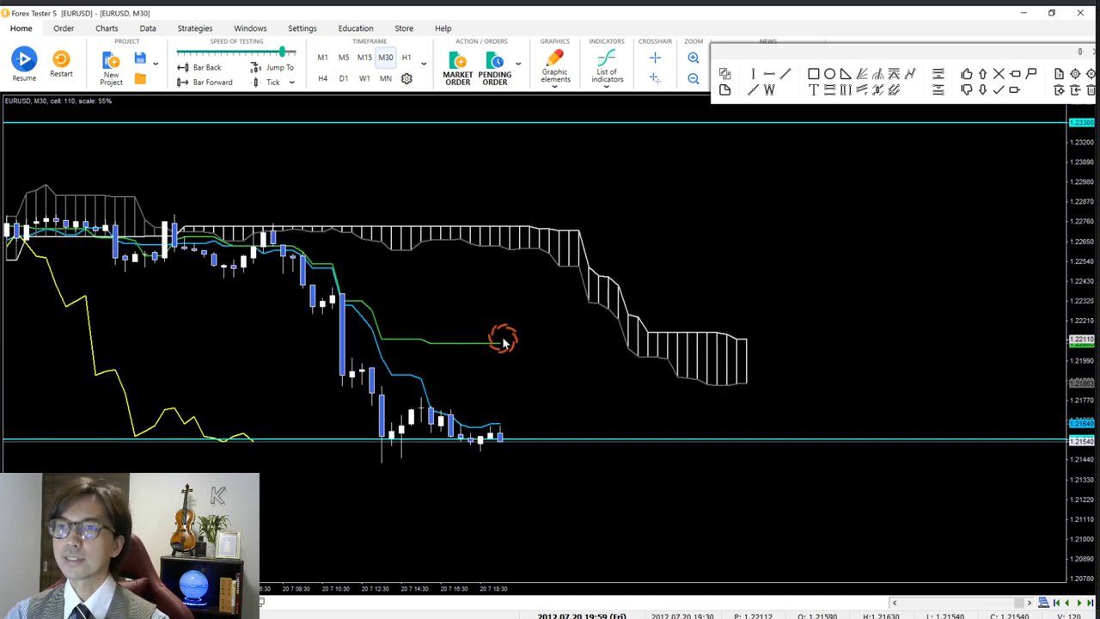
{"action": "left_click_drag", "start_coordinate": [714, 362], "coordinate": [832, 362]}
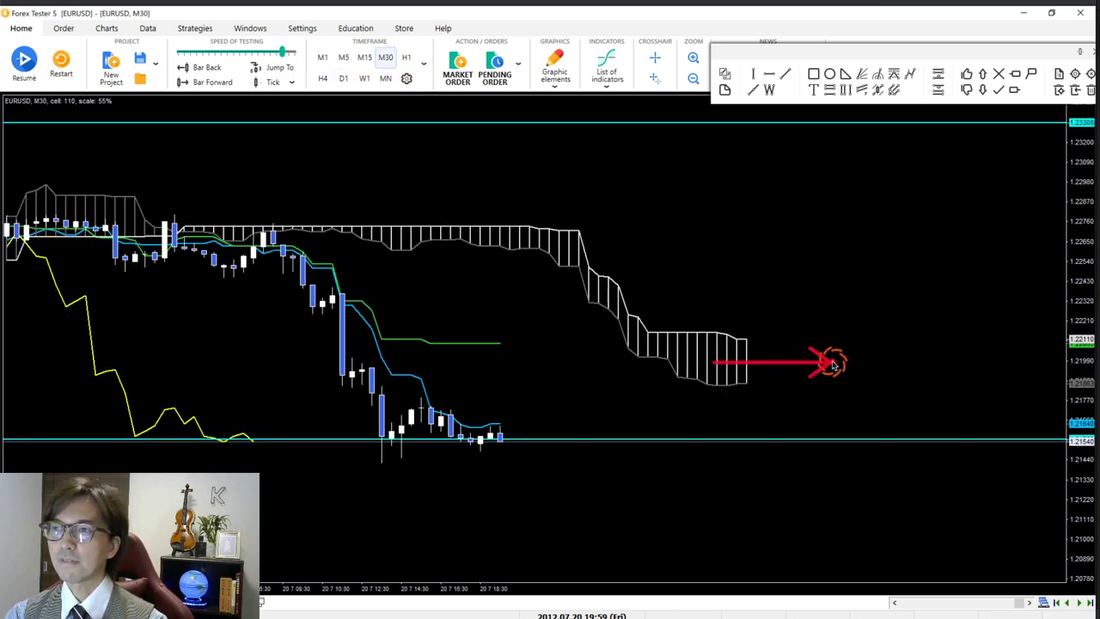
{"action": "left_click_drag", "start_coordinate": [432, 318], "coordinate": [543, 318]}
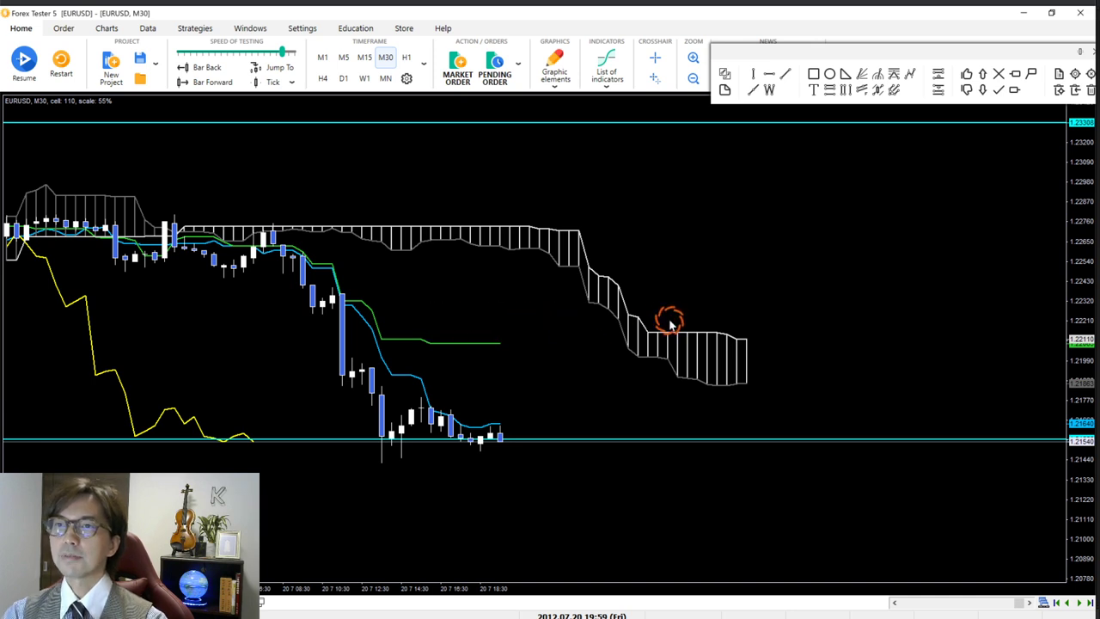
Step: Switch the chart back to H1 and sketch falling arrows at the cloud's end, beside the green line and from the latest candle
{"action": "left_click", "coordinate": [406, 57]}
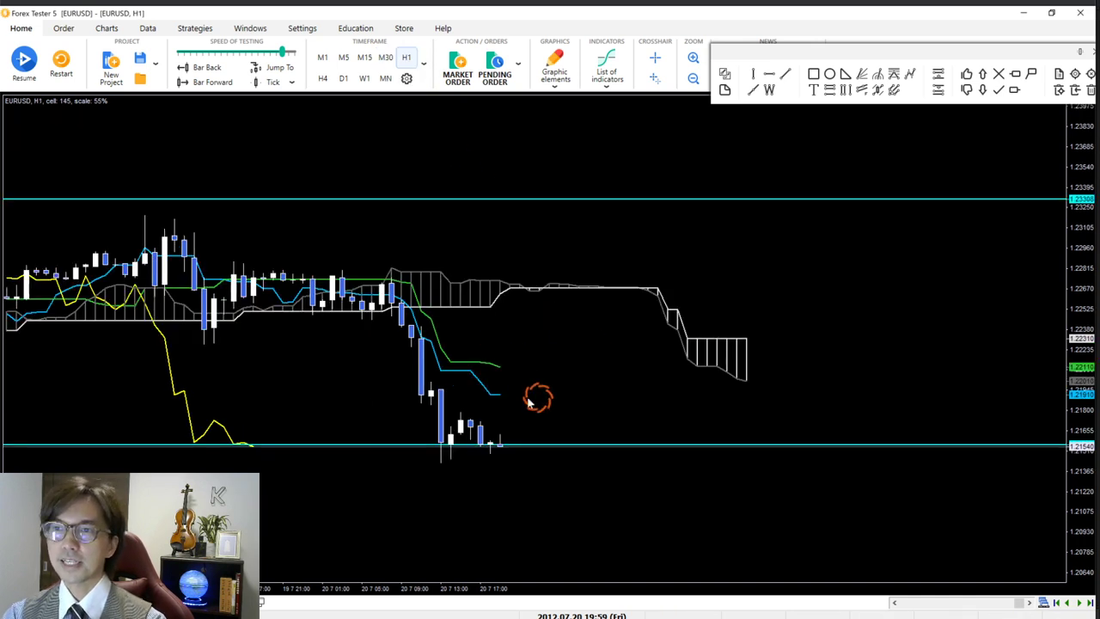
{"action": "left_click_drag", "start_coordinate": [710, 379], "coordinate": [752, 409]}
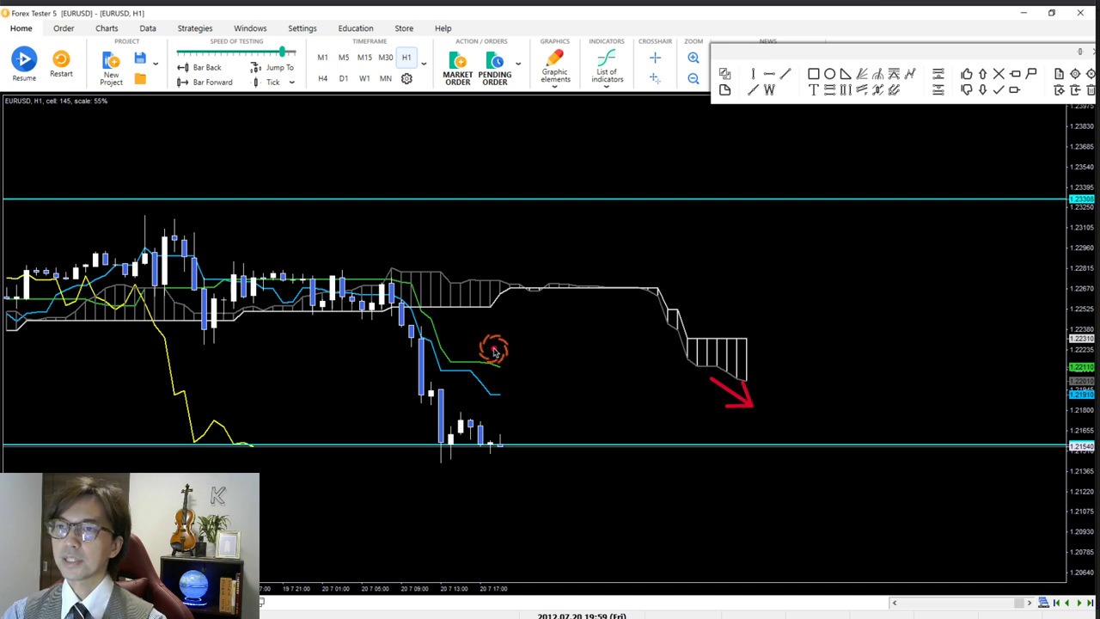
{"action": "left_click_drag", "start_coordinate": [494, 349], "coordinate": [550, 373]}
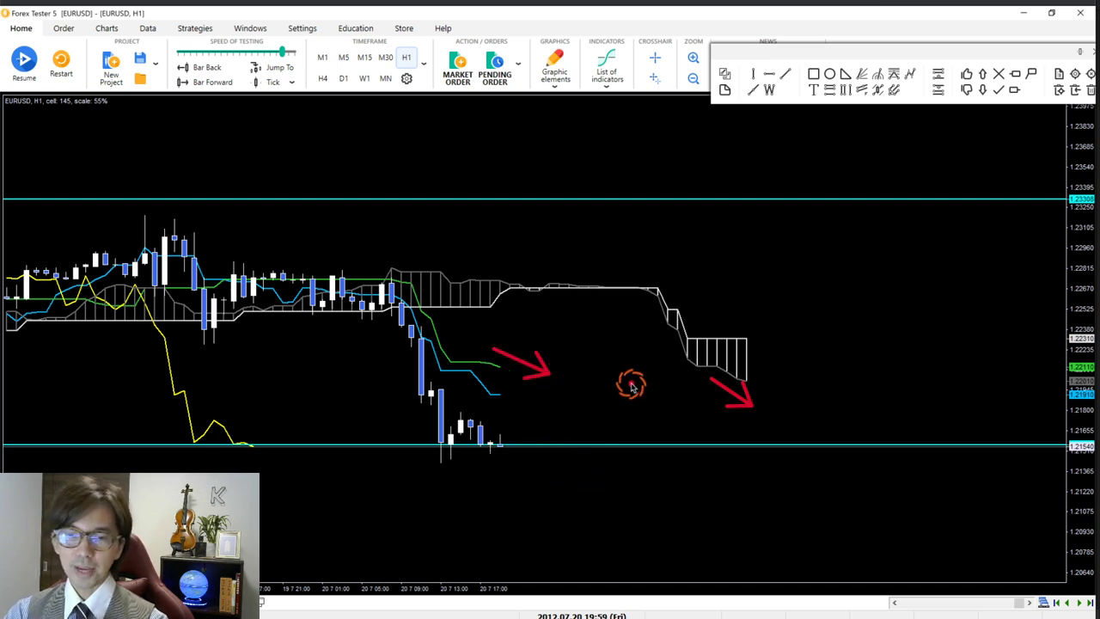
{"action": "left_click_drag", "start_coordinate": [506, 439], "coordinate": [542, 494]}
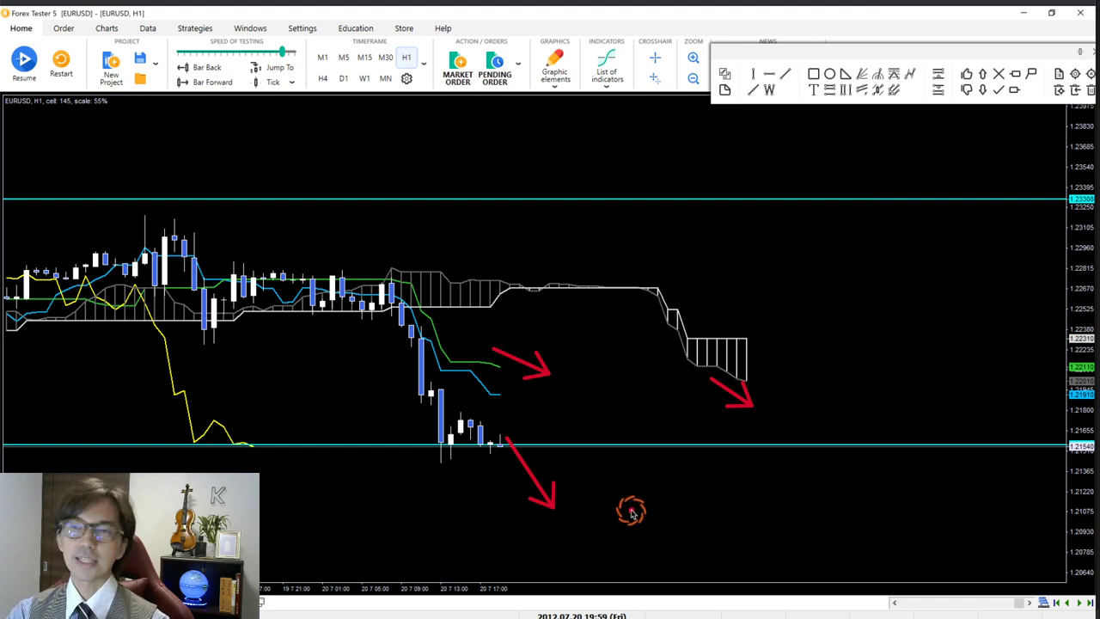
Step: Clear the arrows, then sketch and clear a falling arrow from the recent candles and a flat stroke near their lows
{"action": "key", "text": "Escape"}
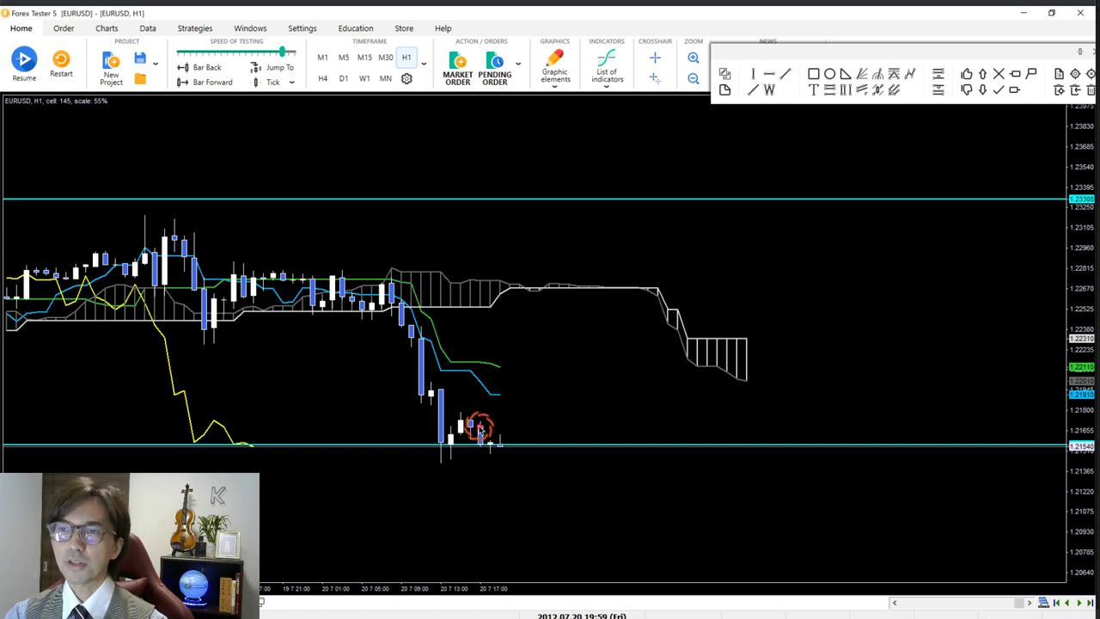
{"action": "left_click_drag", "start_coordinate": [480, 428], "coordinate": [559, 508]}
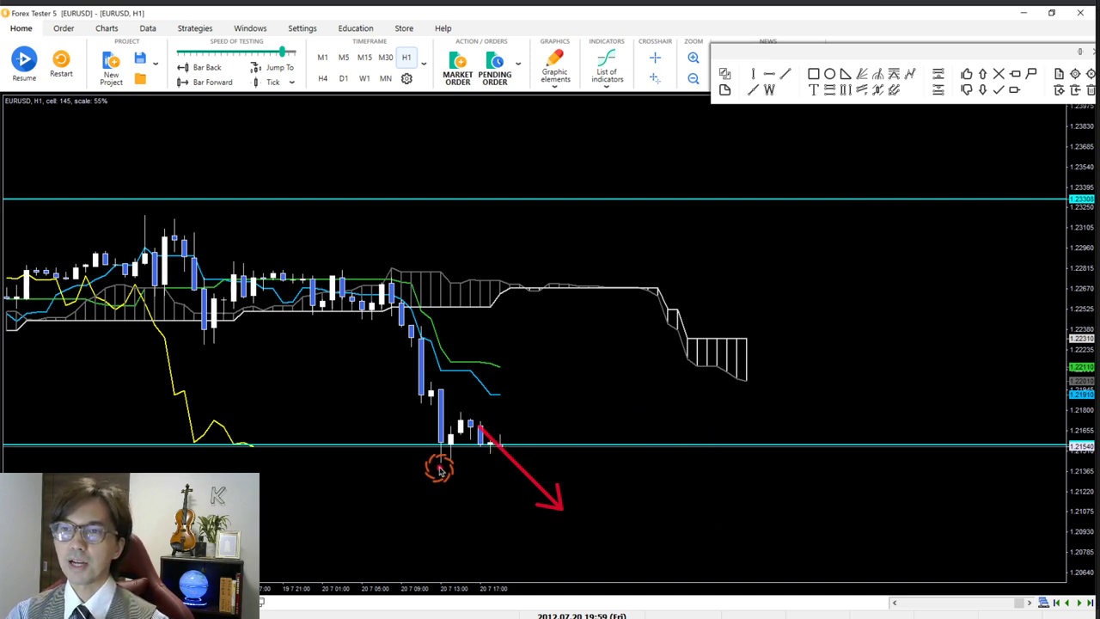
{"action": "left_click_drag", "start_coordinate": [426, 468], "coordinate": [560, 468]}
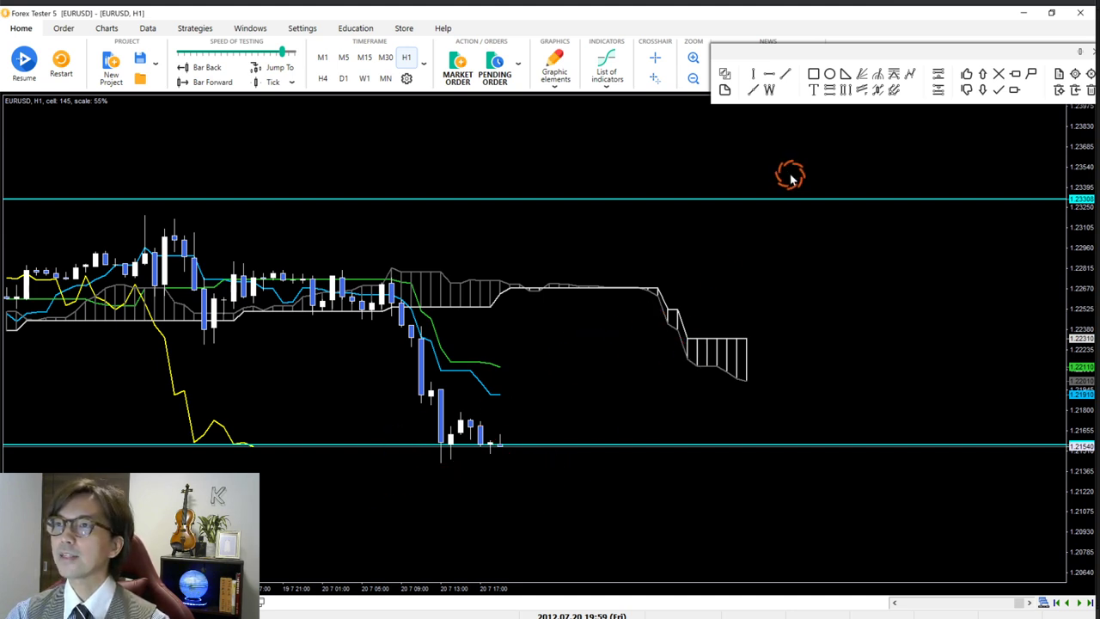
Step: Draw a descending trend line on the H1 chart and fit both ends along the falling highs of the latest candles
{"action": "left_click", "coordinate": [782, 75]}
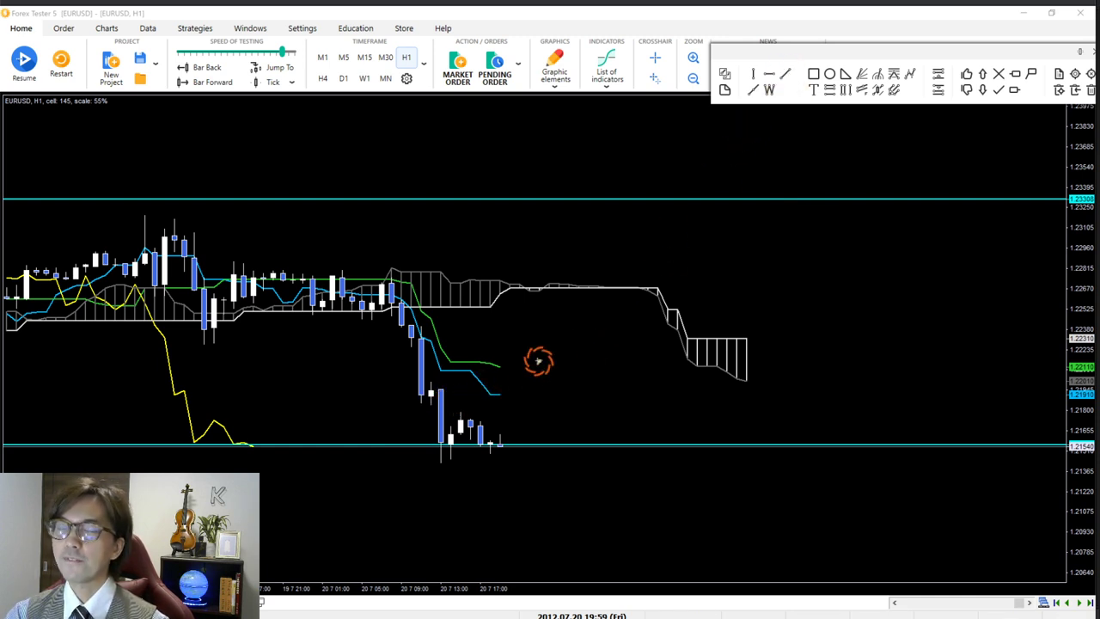
{"action": "left_click_drag", "start_coordinate": [421, 389], "coordinate": [569, 457]}
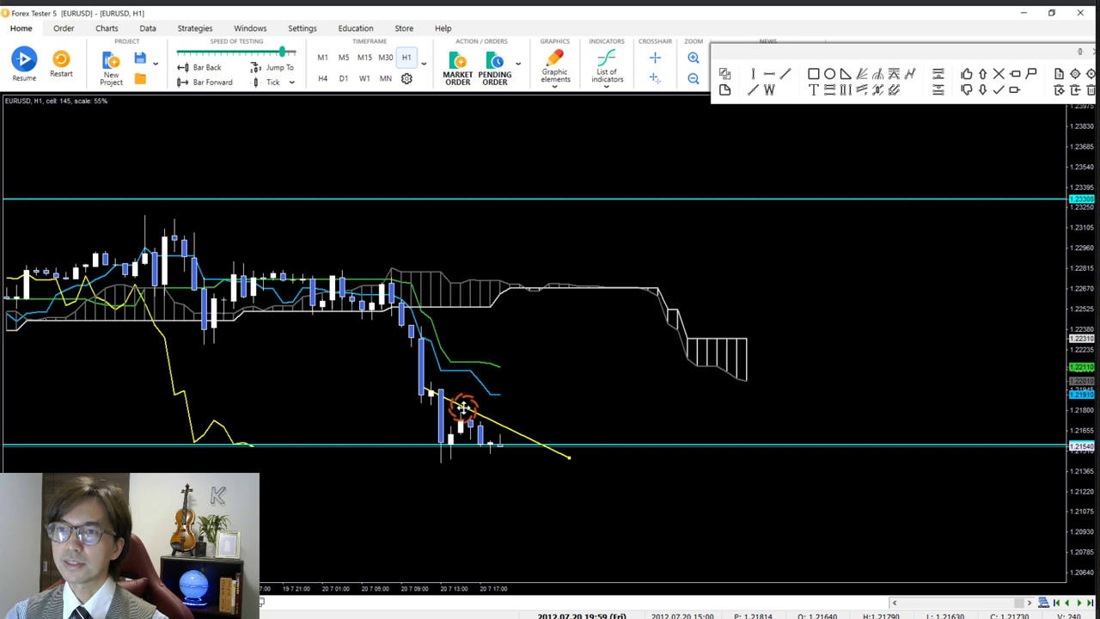
{"action": "left_click_drag", "start_coordinate": [421, 389], "coordinate": [410, 395]}
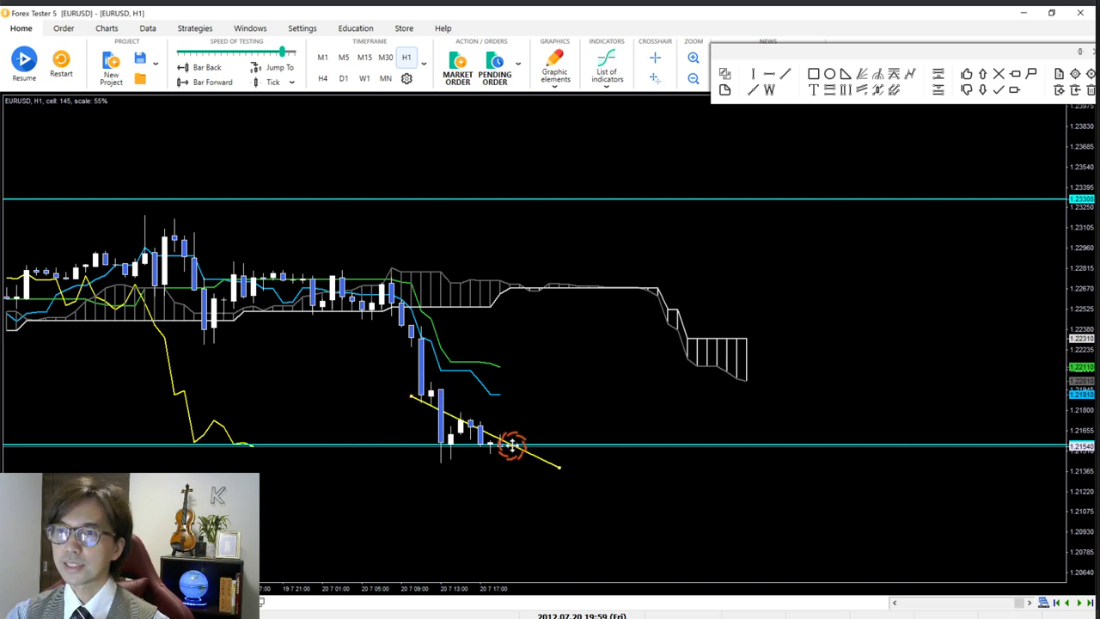
{"action": "left_click_drag", "start_coordinate": [558, 466], "coordinate": [531, 443]}
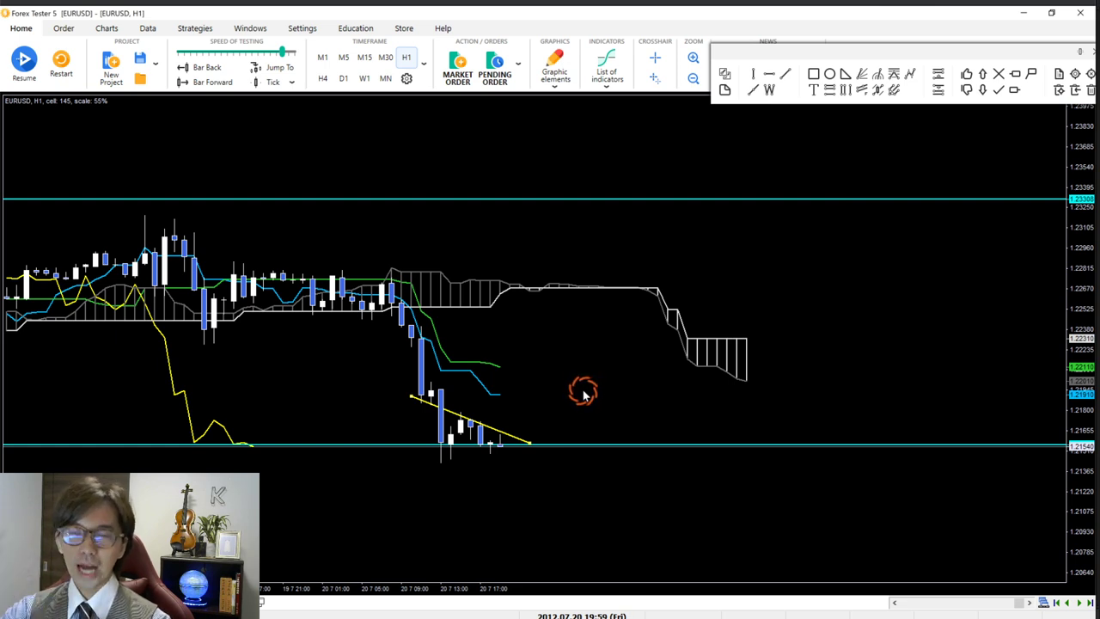
Step: Draw a rising trend line under the lows of the latest H1 candles, crossing the descending line to form a triangle
{"action": "left_click", "coordinate": [786, 73]}
{"action": "mouse_move", "coordinate": [411, 474]}
{"action": "left_mouse_down"}
{"action": "mouse_move", "coordinate": [559, 454]}
{"action": "mouse_move", "coordinate": [560, 438]}
{"action": "left_mouse_up"}
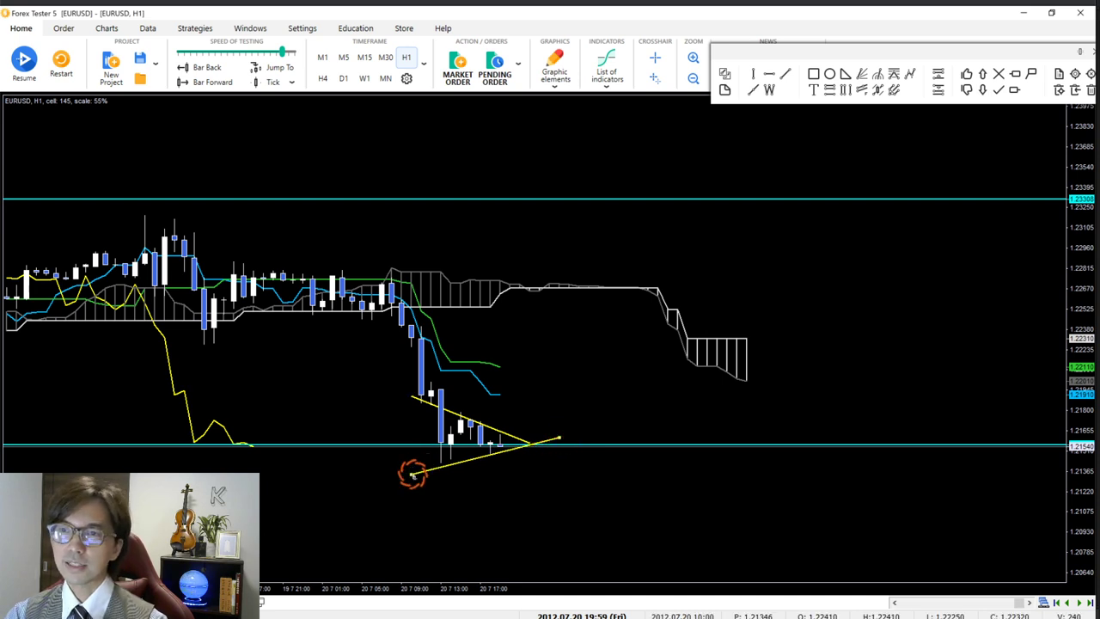
{"action": "left_click_drag", "start_coordinate": [409, 474], "coordinate": [403, 470]}
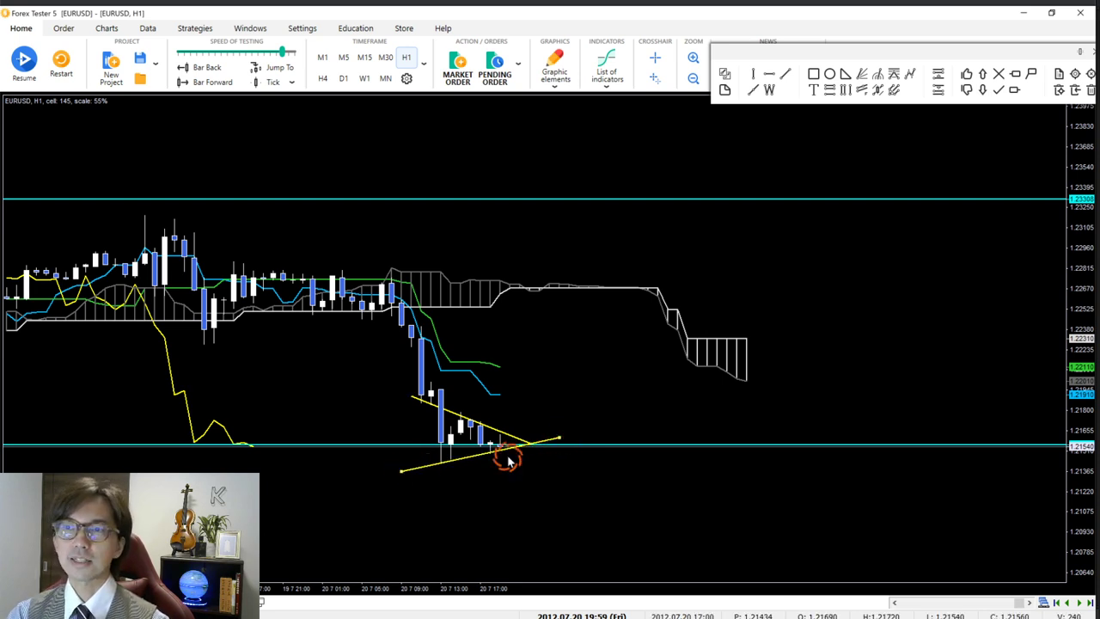
{"action": "left_click_drag", "start_coordinate": [553, 441], "coordinate": [544, 438]}
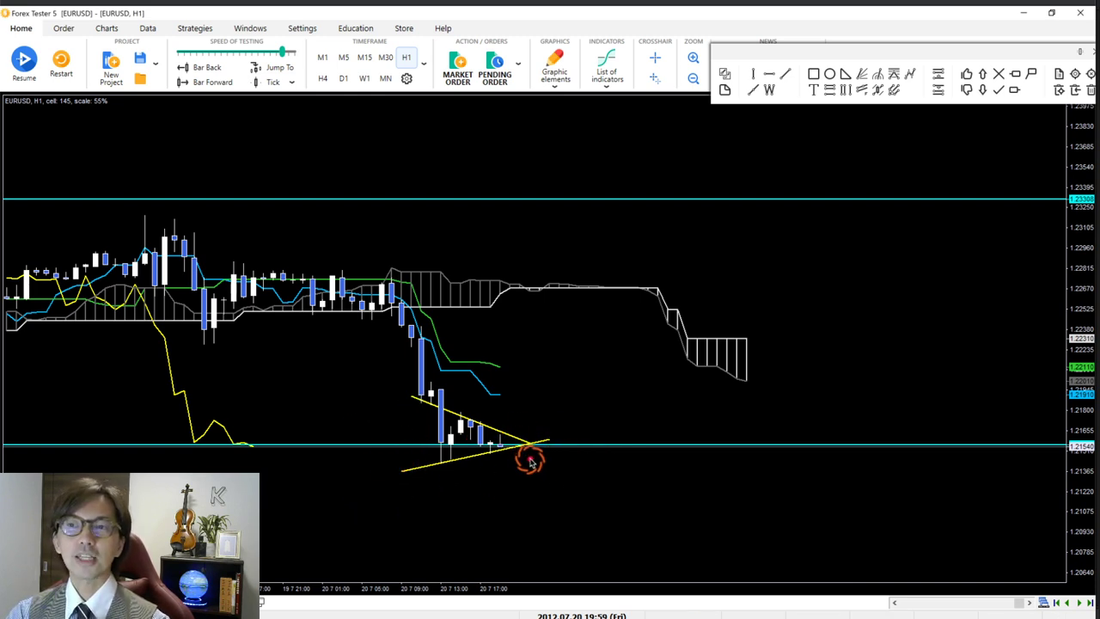
Step: Bring up the M5 chart with the triangle, and sketch and clear a falling arrow from the latest candle
{"action": "left_click_drag", "start_coordinate": [501, 442], "coordinate": [538, 481]}
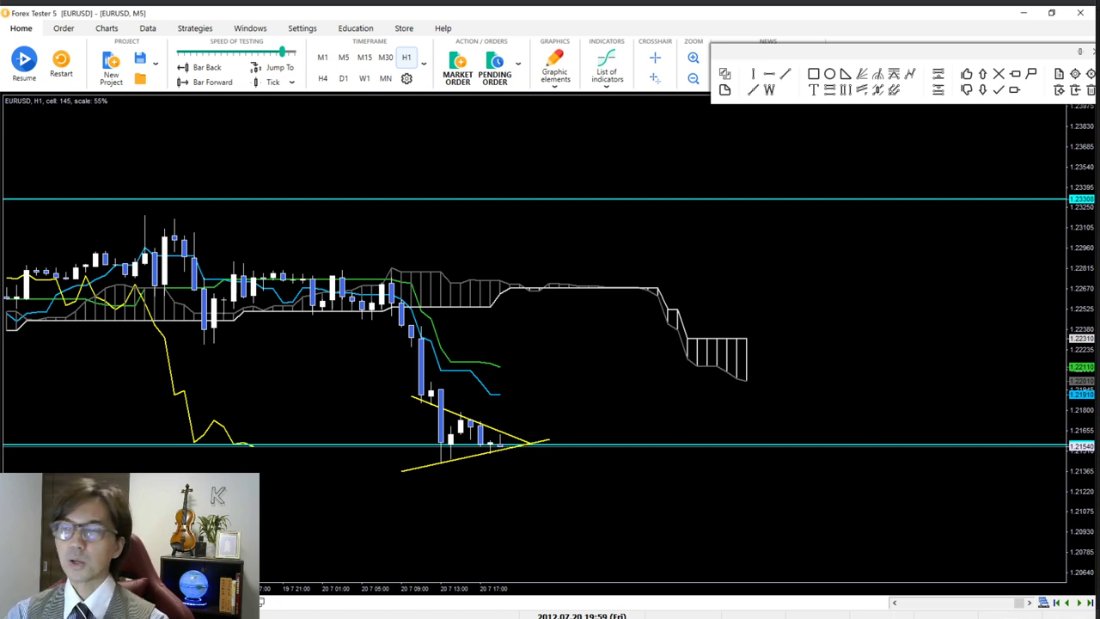
{"action": "left_click", "coordinate": [172, 601]}
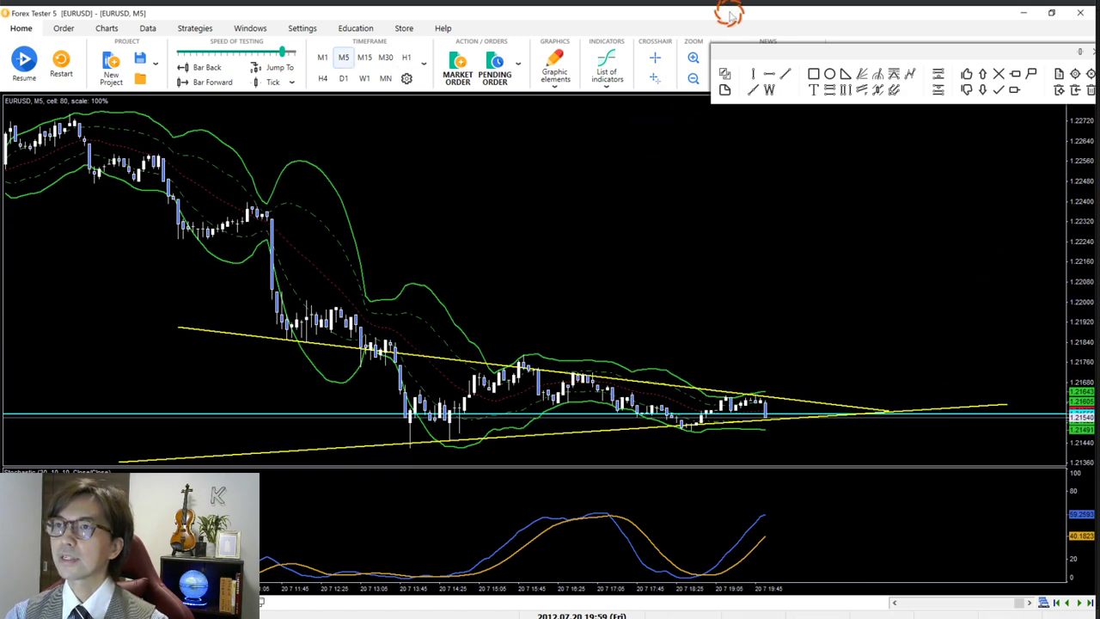
{"action": "left_click", "coordinate": [693, 57]}
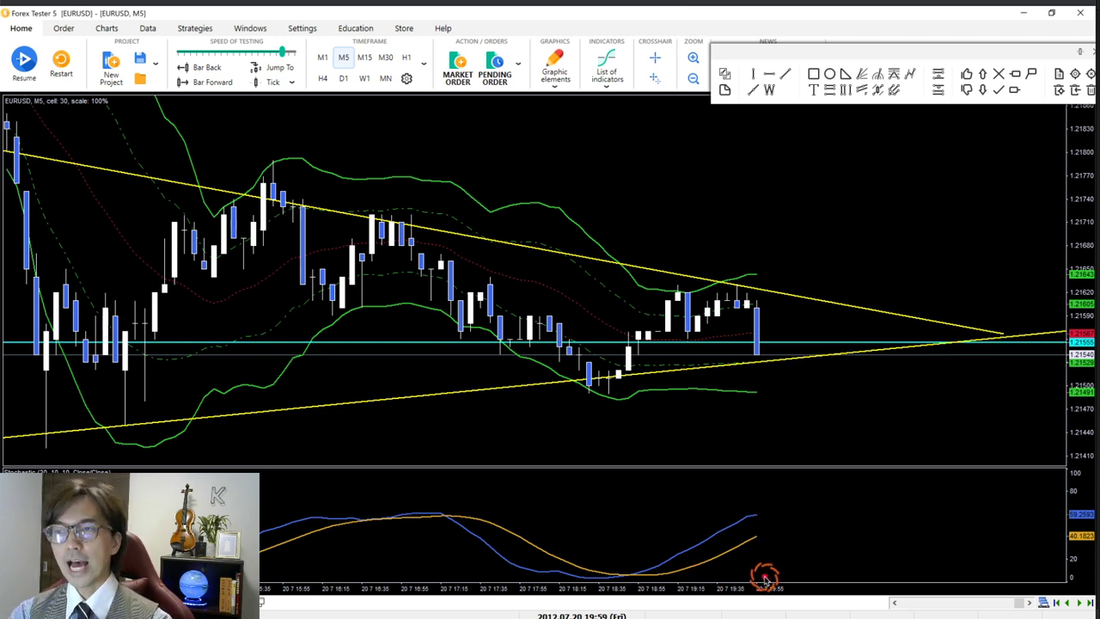
{"action": "left_click_drag", "start_coordinate": [758, 336], "coordinate": [794, 414]}
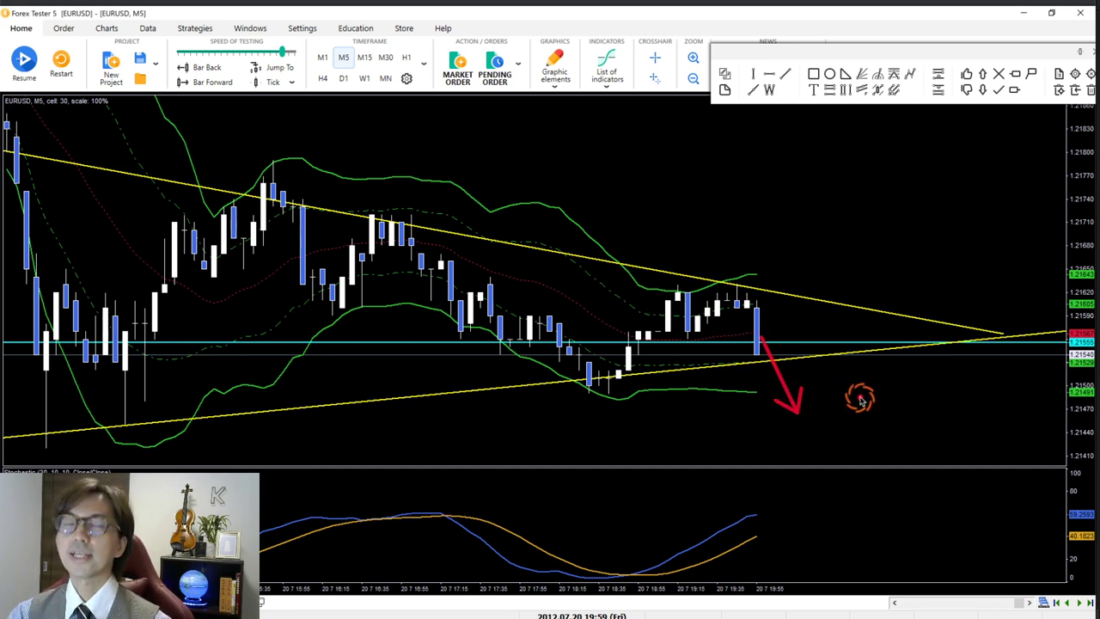
{"action": "key", "text": "ctrl+z"}
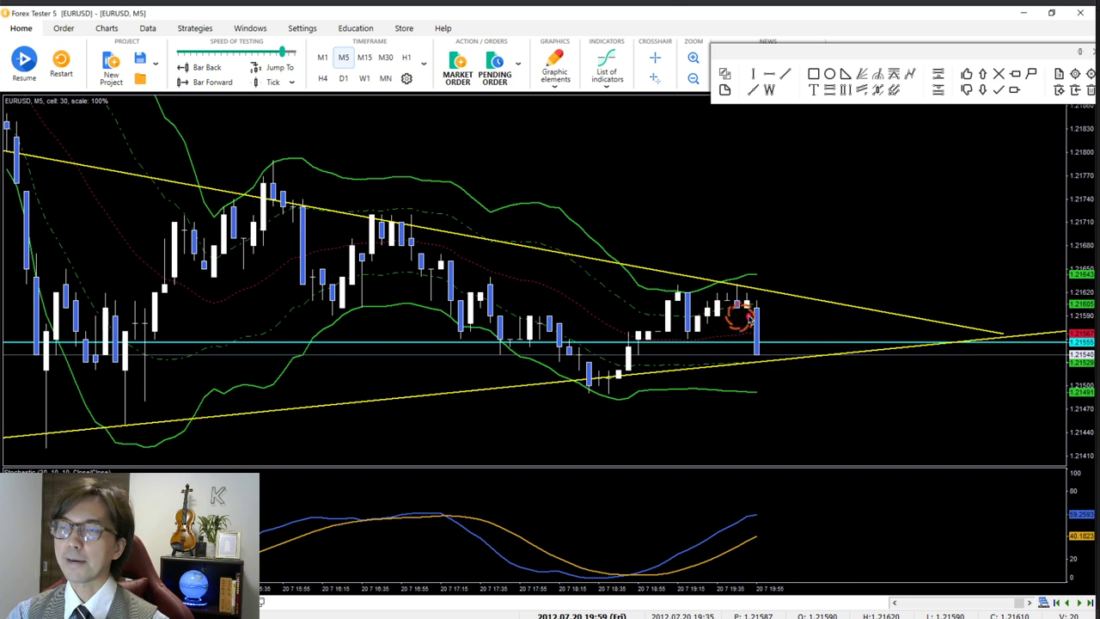
Step: Sketch the M5 double top with its neckline, projected fall and a circle around the earlier lows, and clear the sketches
{"action": "mouse_move", "coordinate": [610, 385]}
{"action": "left_mouse_down"}
{"action": "mouse_move", "coordinate": [675, 299]}
{"action": "mouse_move", "coordinate": [691, 334]}
{"action": "mouse_move", "coordinate": [737, 287]}
{"action": "left_mouse_up"}
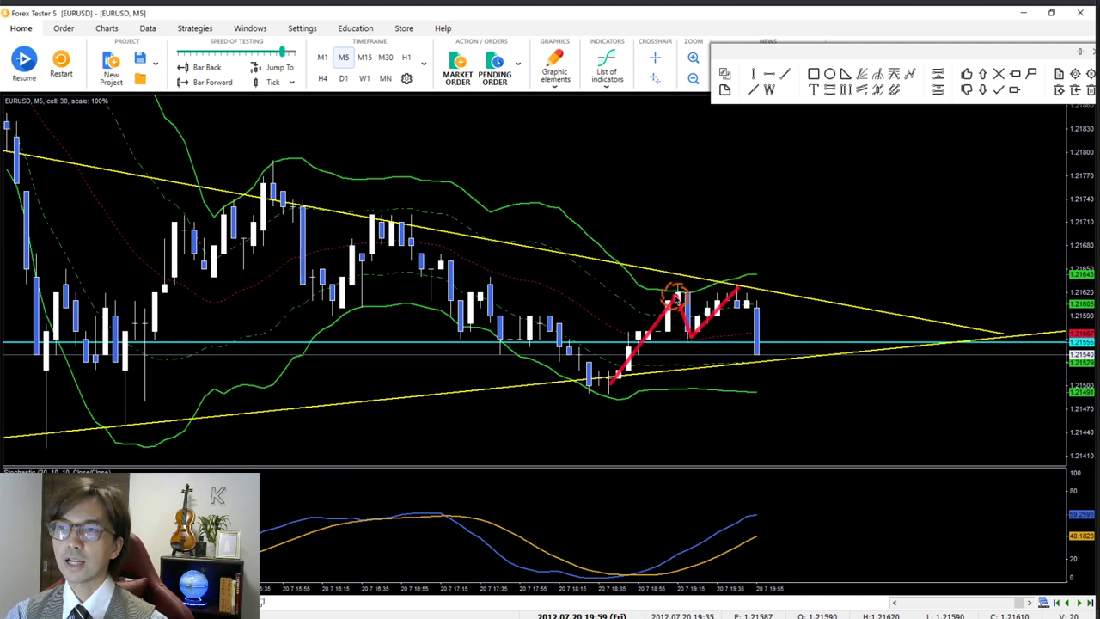
{"action": "left_click_drag", "start_coordinate": [740, 292], "coordinate": [765, 360]}
{"action": "left_click_drag", "start_coordinate": [667, 342], "coordinate": [773, 341]}
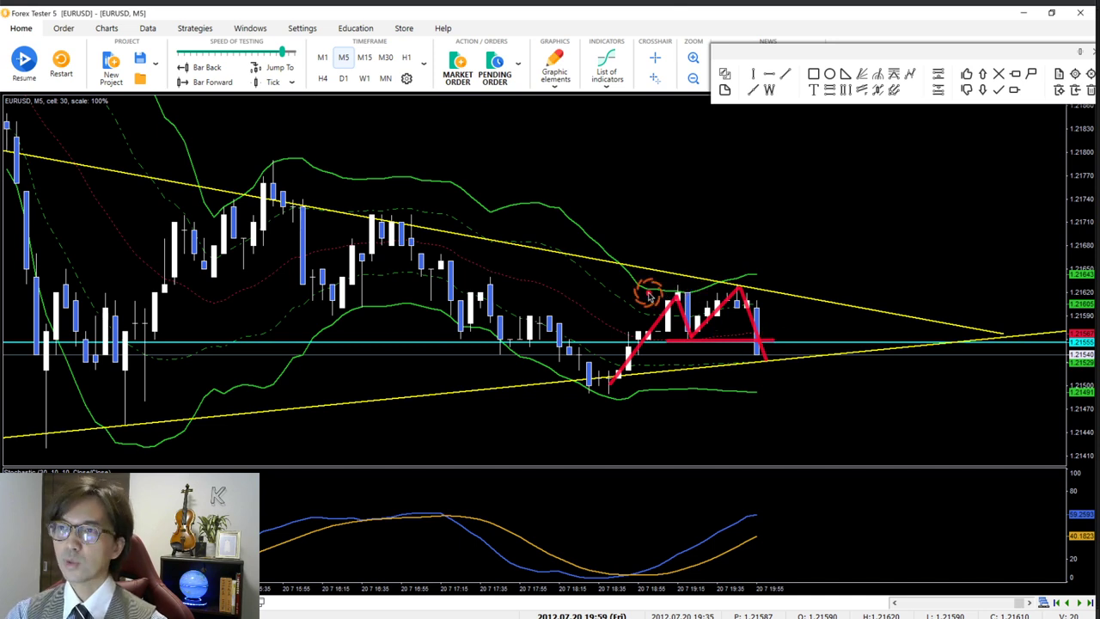
{"action": "mouse_move", "coordinate": [644, 296]}
{"action": "left_mouse_down"}
{"action": "mouse_move", "coordinate": [694, 244]}
{"action": "mouse_move", "coordinate": [711, 279]}
{"action": "mouse_move", "coordinate": [745, 243]}
{"action": "mouse_move", "coordinate": [776, 279]}
{"action": "left_mouse_up"}
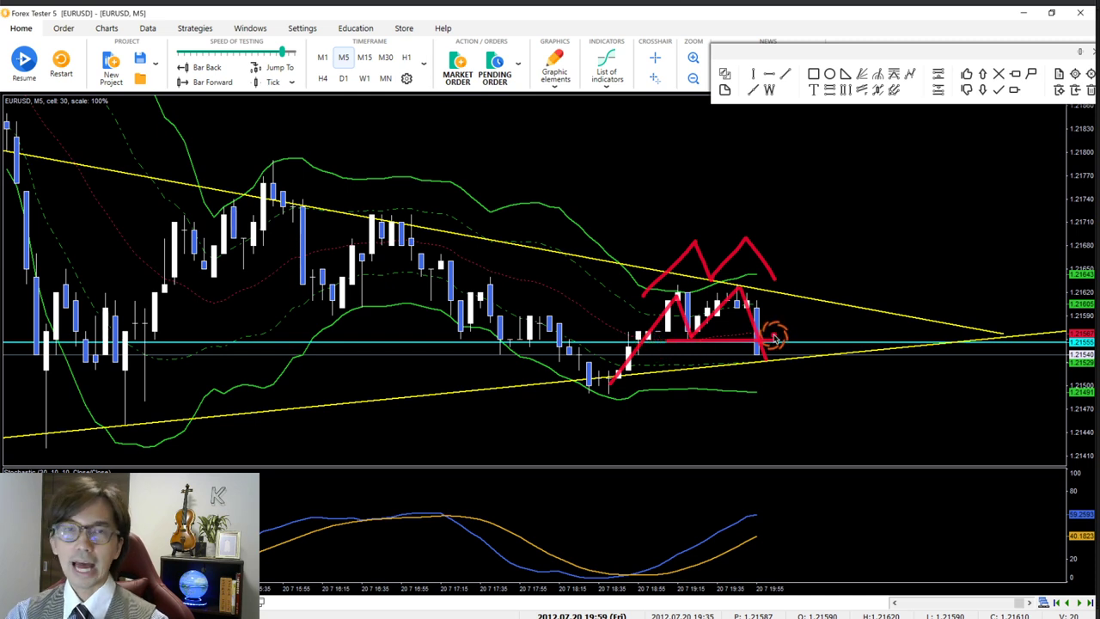
{"action": "mouse_move", "coordinate": [761, 346]}
{"action": "left_mouse_down"}
{"action": "mouse_move", "coordinate": [798, 348]}
{"action": "mouse_move", "coordinate": [847, 416]}
{"action": "left_mouse_up"}
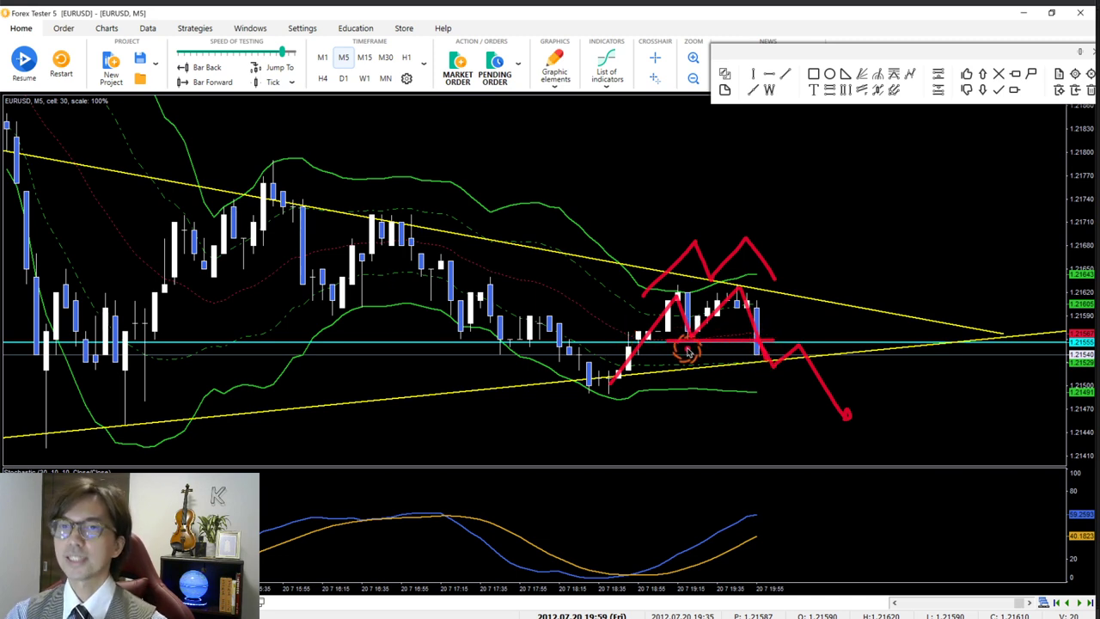
{"action": "mouse_move", "coordinate": [535, 356]}
{"action": "left_mouse_down"}
{"action": "mouse_move", "coordinate": [501, 353]}
{"action": "mouse_move", "coordinate": [533, 345]}
{"action": "left_mouse_up"}
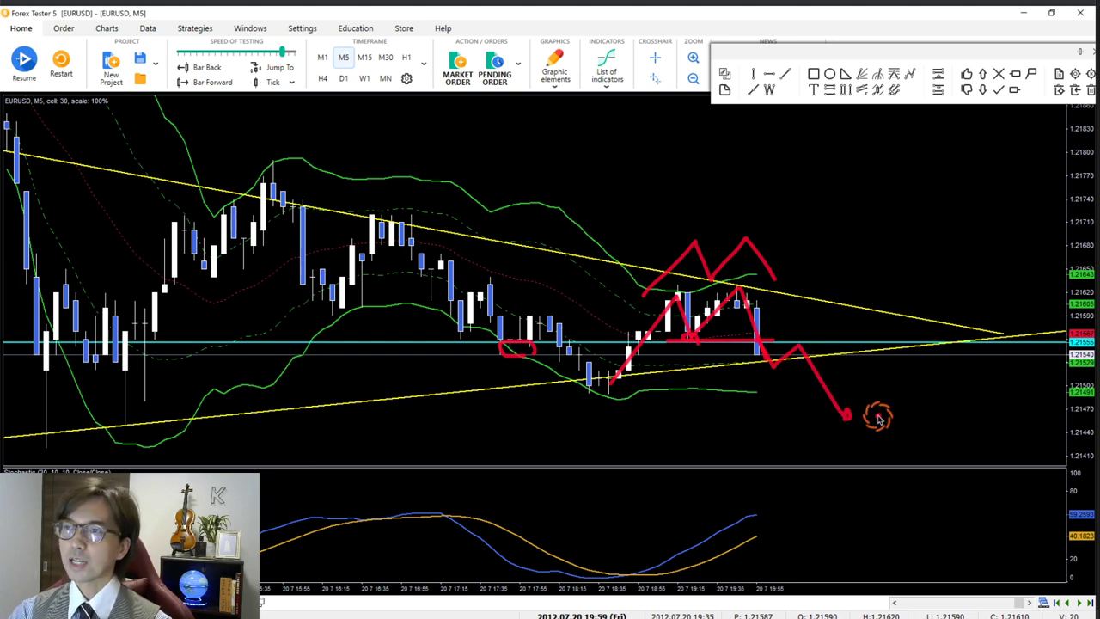
{"action": "key", "text": "Escape"}
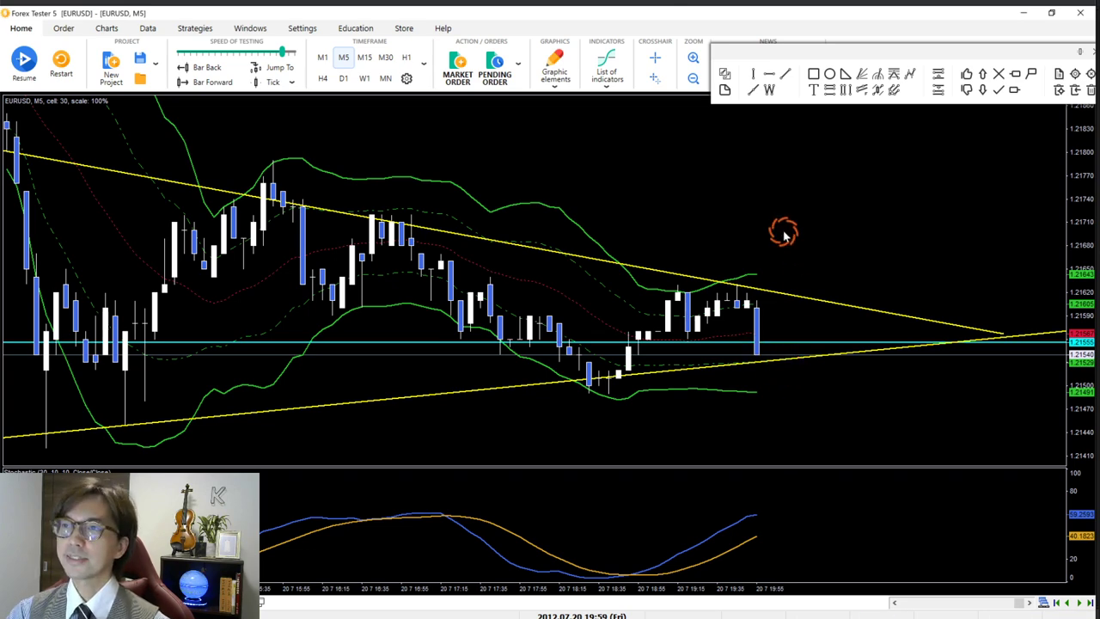
Step: Advance the backtest three M5 bars to 22 July 2012, 22:14
{"action": "key", "text": "F12"}
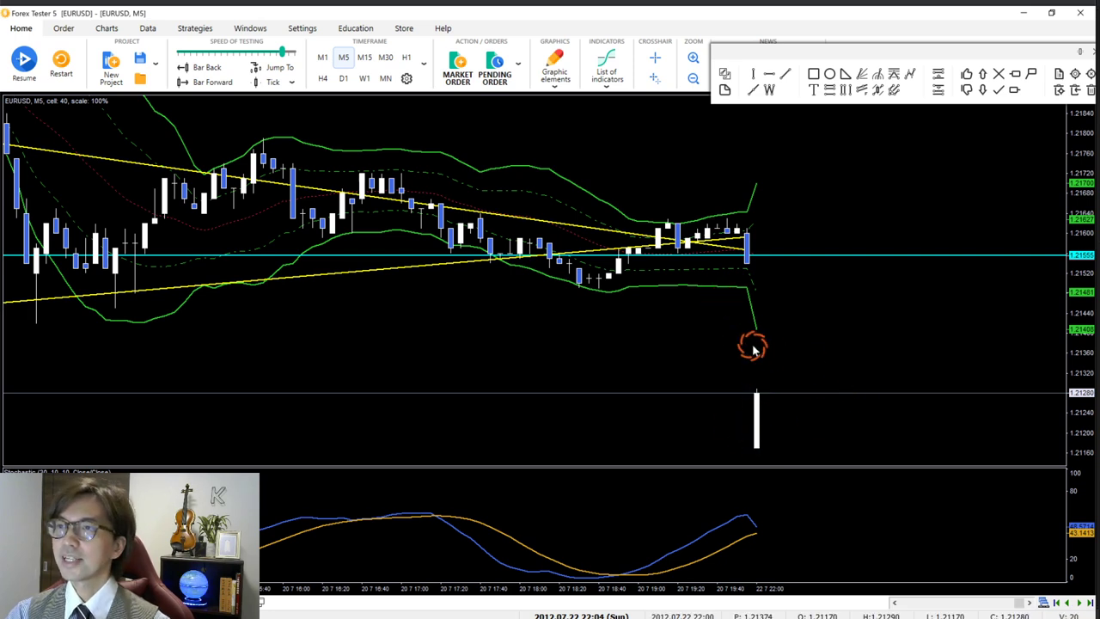
{"action": "key", "text": "F12"}
{"action": "key", "text": "F12"}
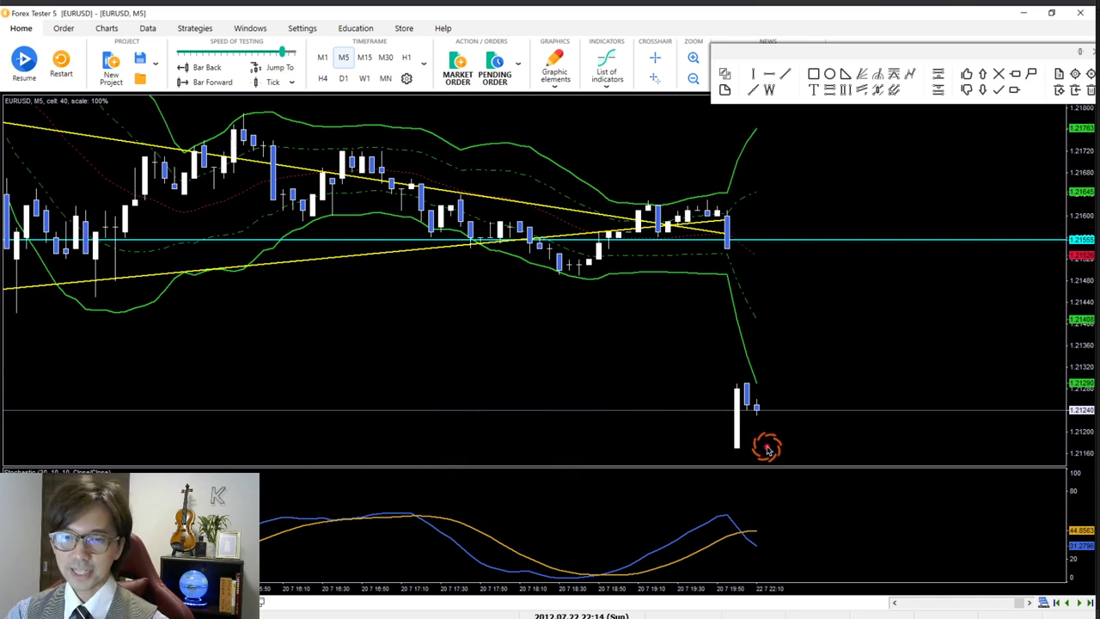
Step: Circle the Stochastic crossover and the candles after the gap down on the M5 chart, and clear both circles
{"action": "mouse_move", "coordinate": [739, 539]}
{"action": "left_mouse_down"}
{"action": "mouse_move", "coordinate": [737, 518]}
{"action": "mouse_move", "coordinate": [746, 550]}
{"action": "left_mouse_up"}
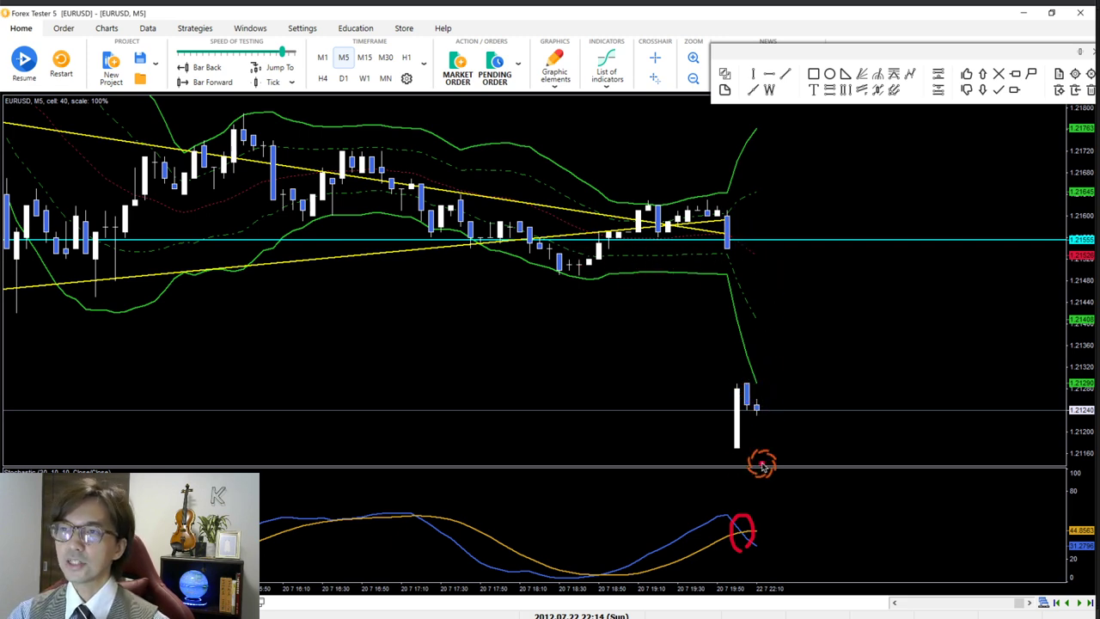
{"action": "mouse_move", "coordinate": [759, 464]}
{"action": "left_mouse_down"}
{"action": "mouse_move", "coordinate": [707, 434]}
{"action": "mouse_move", "coordinate": [792, 368]}
{"action": "mouse_move", "coordinate": [761, 470]}
{"action": "left_mouse_up"}
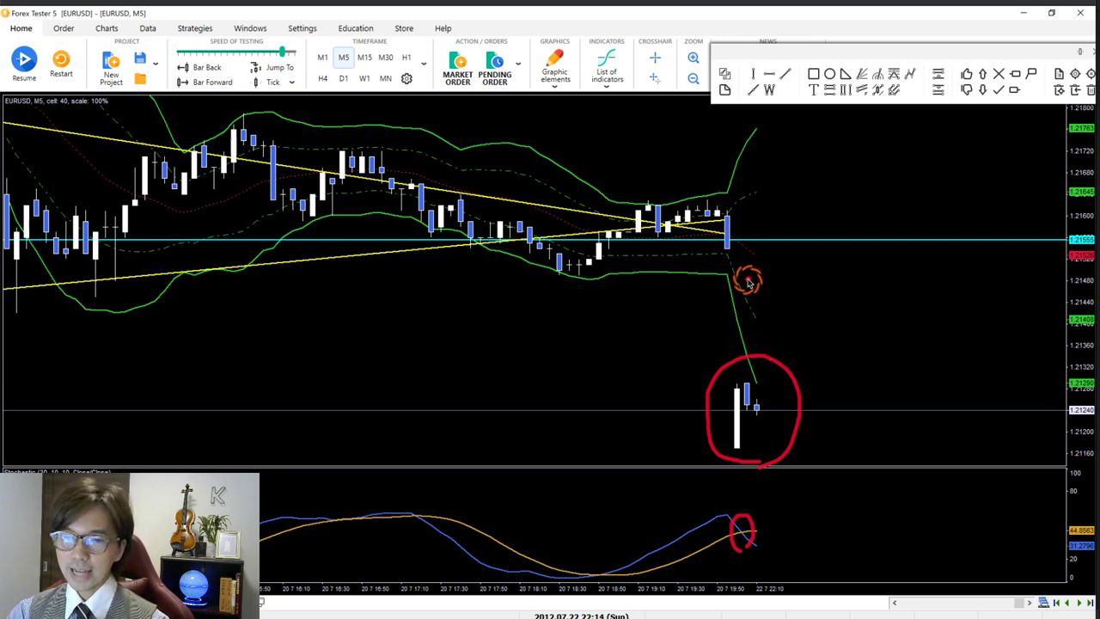
{"action": "key", "text": "Escape"}
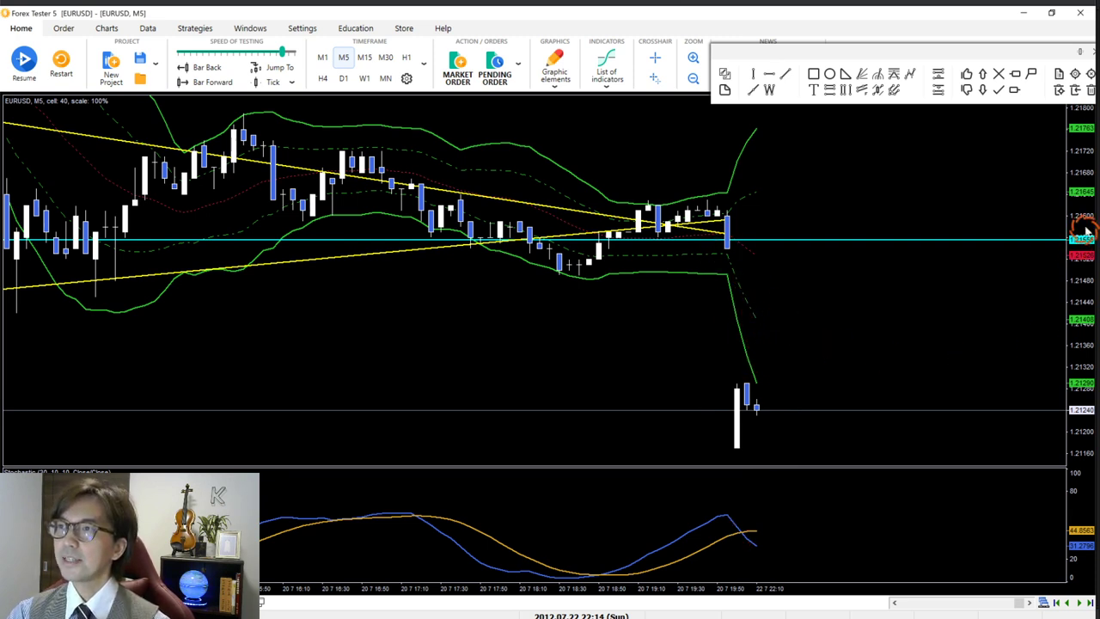
Step: Sketch a rising arrow toward the light-blue level and a falling arrow from the latest M5 candle, and clear them
{"action": "left_click_drag", "start_coordinate": [1082, 177], "coordinate": [1083, 314]}
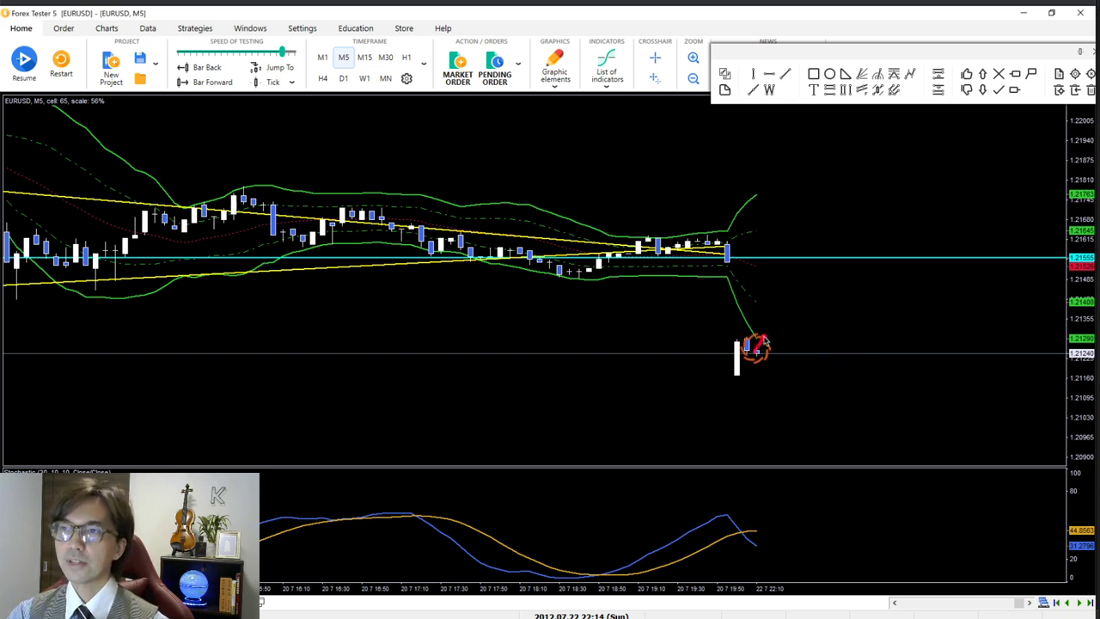
{"action": "left_click_drag", "start_coordinate": [756, 350], "coordinate": [807, 273]}
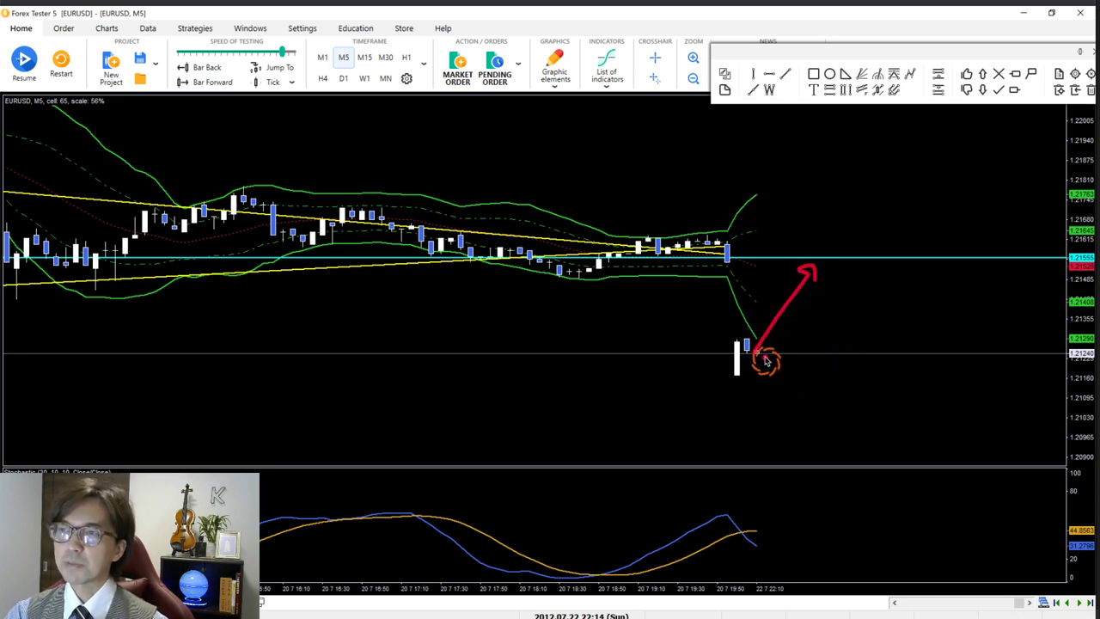
{"action": "mouse_move", "coordinate": [757, 352]}
{"action": "left_mouse_down"}
{"action": "mouse_move", "coordinate": [820, 411]}
{"action": "mouse_move", "coordinate": [804, 417]}
{"action": "left_mouse_up"}
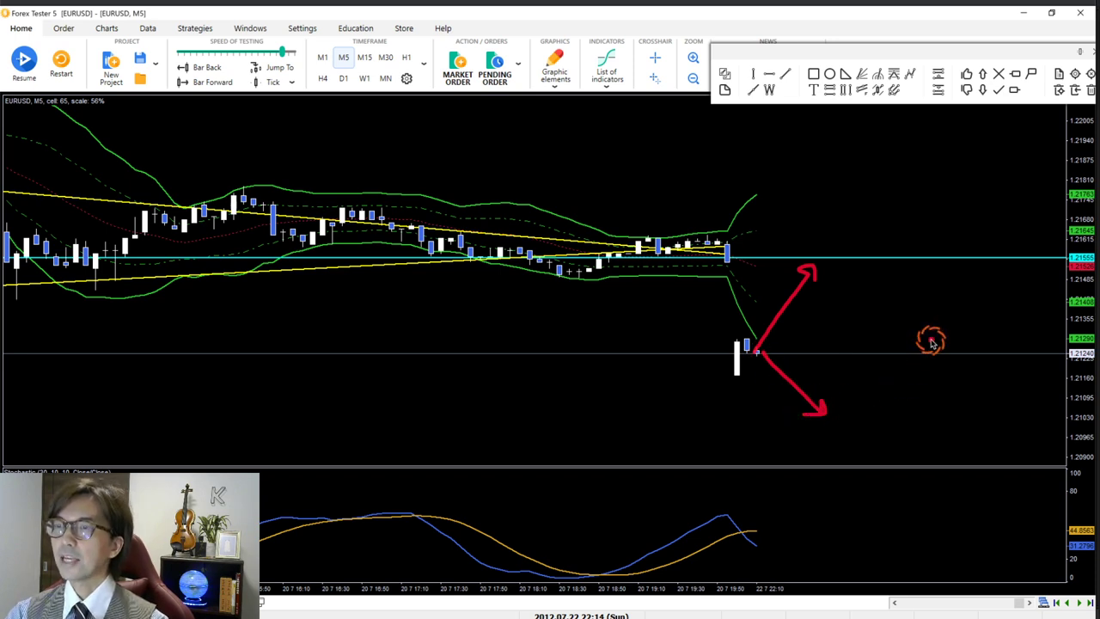
{"action": "key", "text": "Escape"}
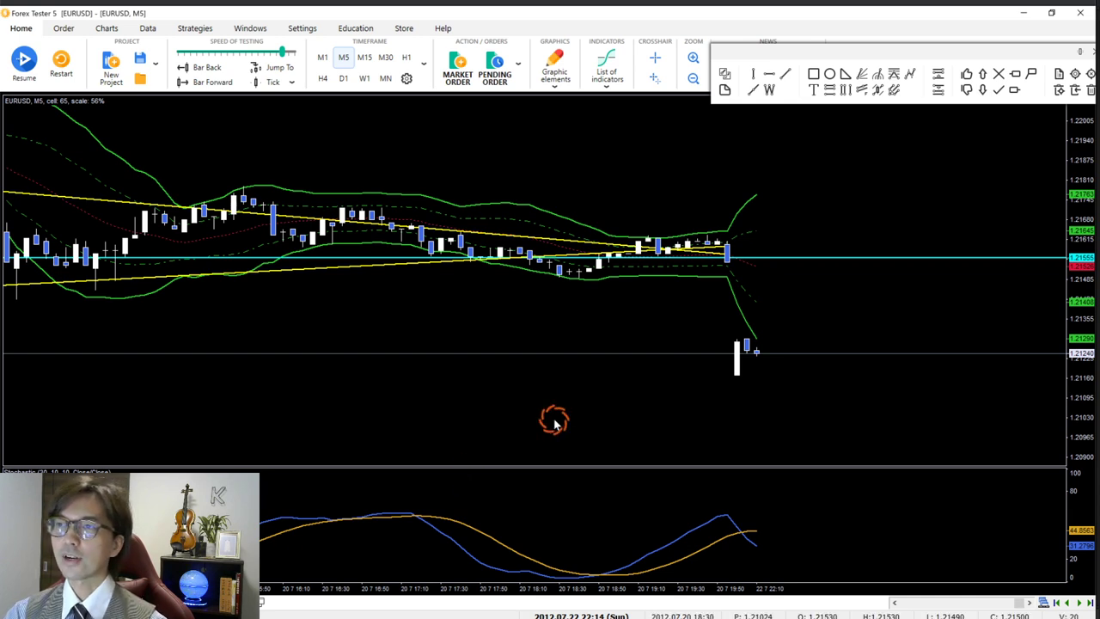
Step: Bring up the H1 chart, circle the latest candle and sketch an arrow from it that rises slightly before turning down
{"action": "key", "text": "ctrl+F4"}
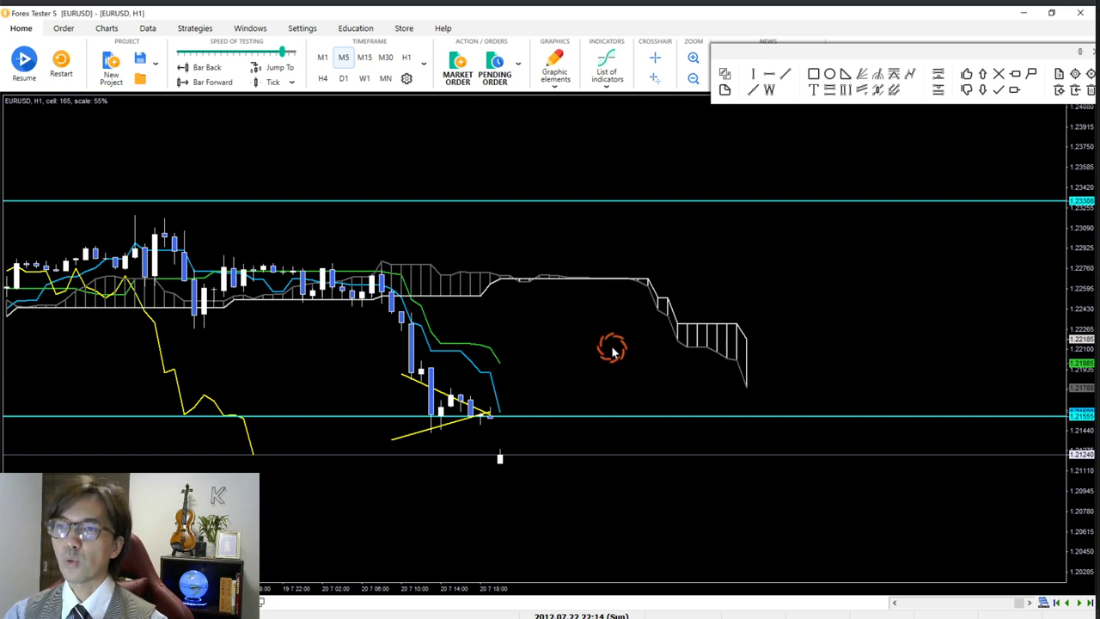
{"action": "left_click", "coordinate": [495, 459]}
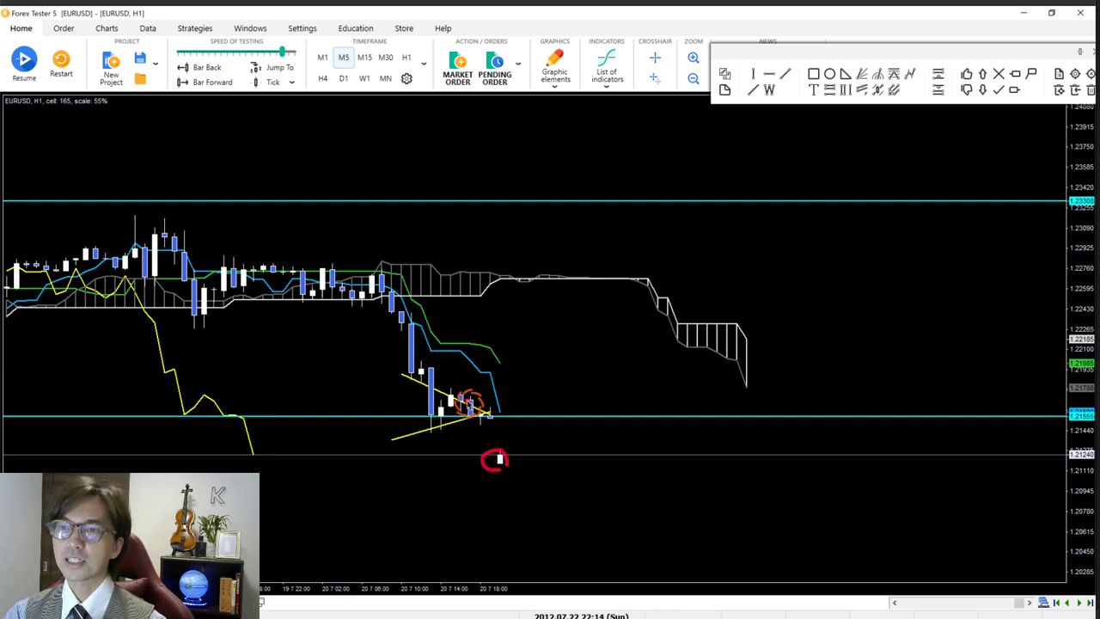
{"action": "left_click", "coordinate": [494, 458]}
{"action": "mouse_move", "coordinate": [495, 460]}
{"action": "left_mouse_down"}
{"action": "mouse_move", "coordinate": [521, 449]}
{"action": "mouse_move", "coordinate": [554, 497]}
{"action": "left_mouse_up"}
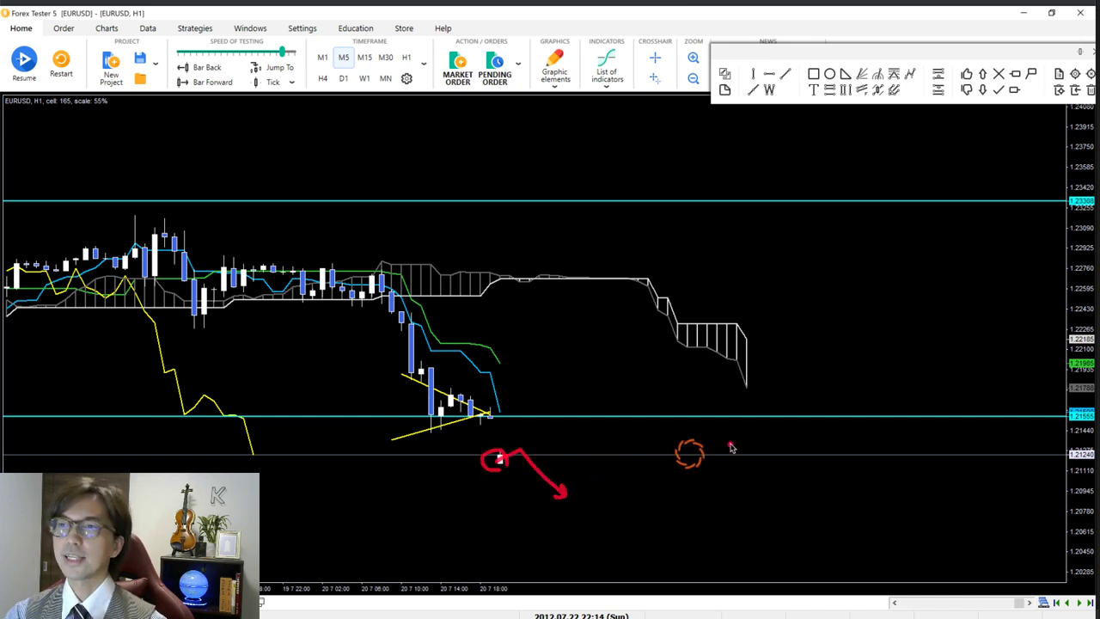
Step: Sketch falling arrows at the cloud's end and beside the green and blue lines, and circle the yellow line's end
{"action": "left_click_drag", "start_coordinate": [729, 331], "coordinate": [765, 394]}
{"action": "mouse_move", "coordinate": [516, 325]}
{"action": "left_mouse_down"}
{"action": "mouse_move", "coordinate": [537, 362]}
{"action": "mouse_move", "coordinate": [505, 394]}
{"action": "left_mouse_up"}
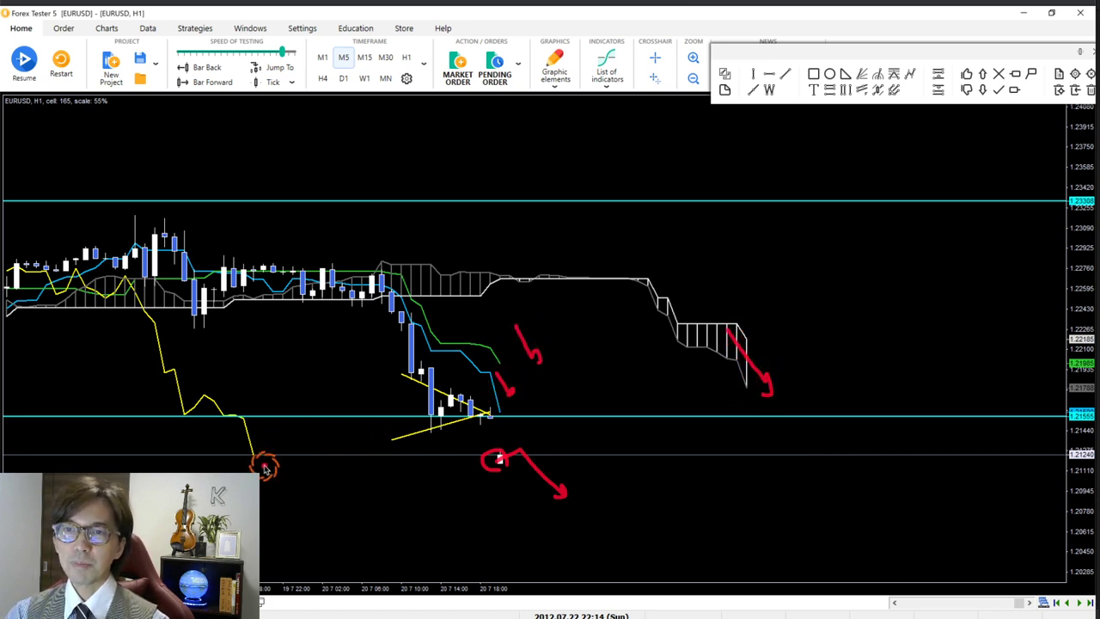
{"action": "mouse_move", "coordinate": [263, 461]}
{"action": "left_mouse_down"}
{"action": "mouse_move", "coordinate": [245, 404]}
{"action": "mouse_move", "coordinate": [276, 440]}
{"action": "left_mouse_up"}
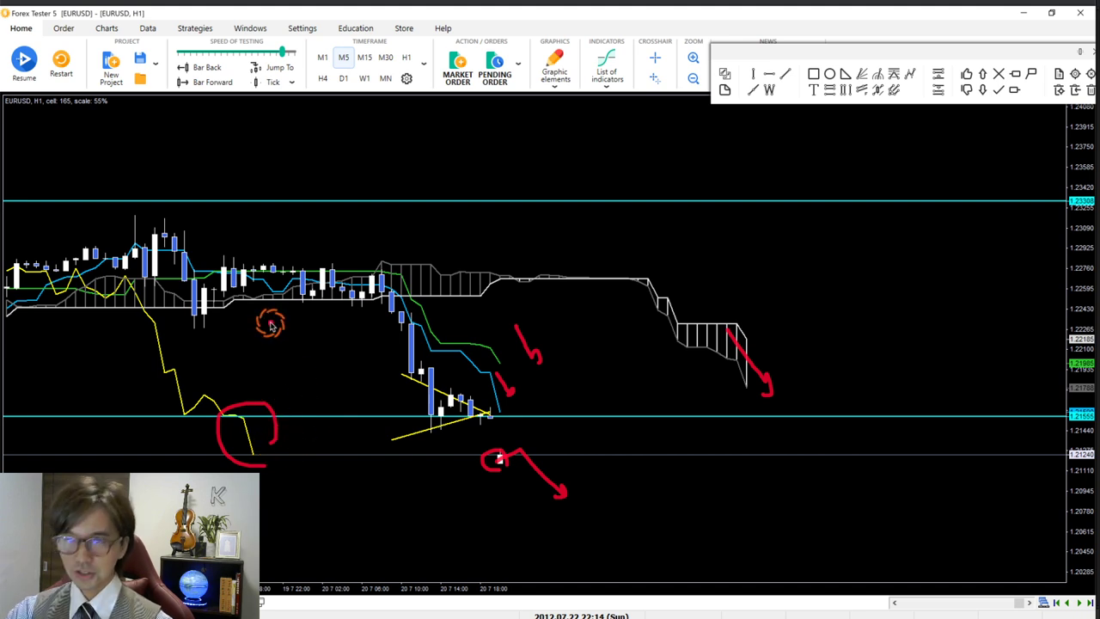
Step: Clear the old sketches on the H1 chart, sketch falling arrows at the cloud's end and beside the green line, and circle the yellow line's end
{"action": "key", "text": "Escape"}
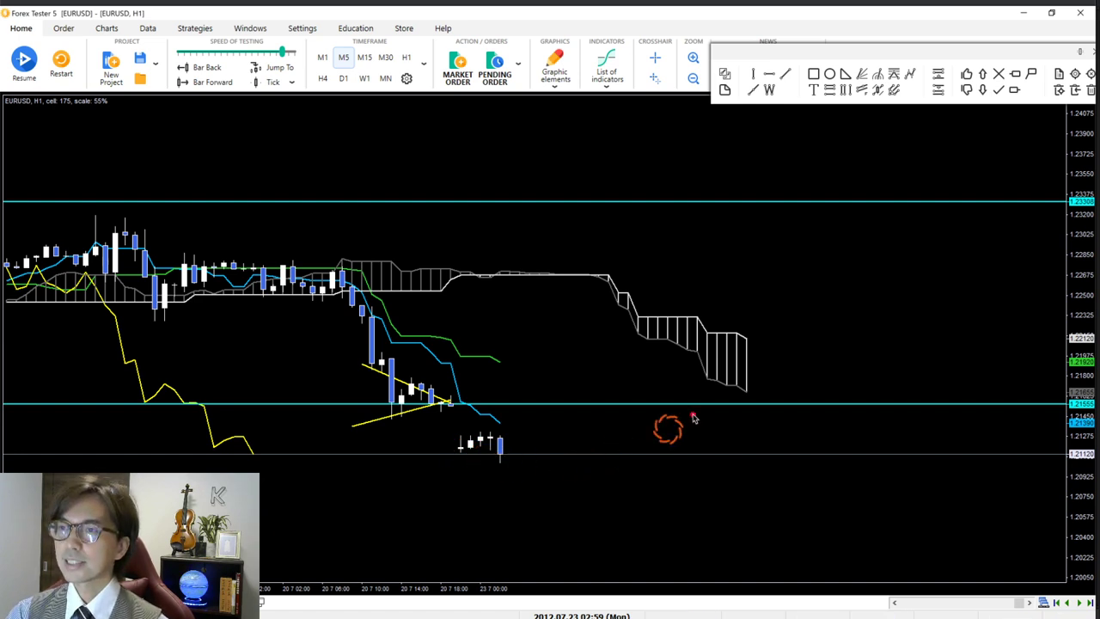
{"action": "left_click_drag", "start_coordinate": [700, 334], "coordinate": [769, 378]}
{"action": "left_click_drag", "start_coordinate": [508, 337], "coordinate": [557, 363]}
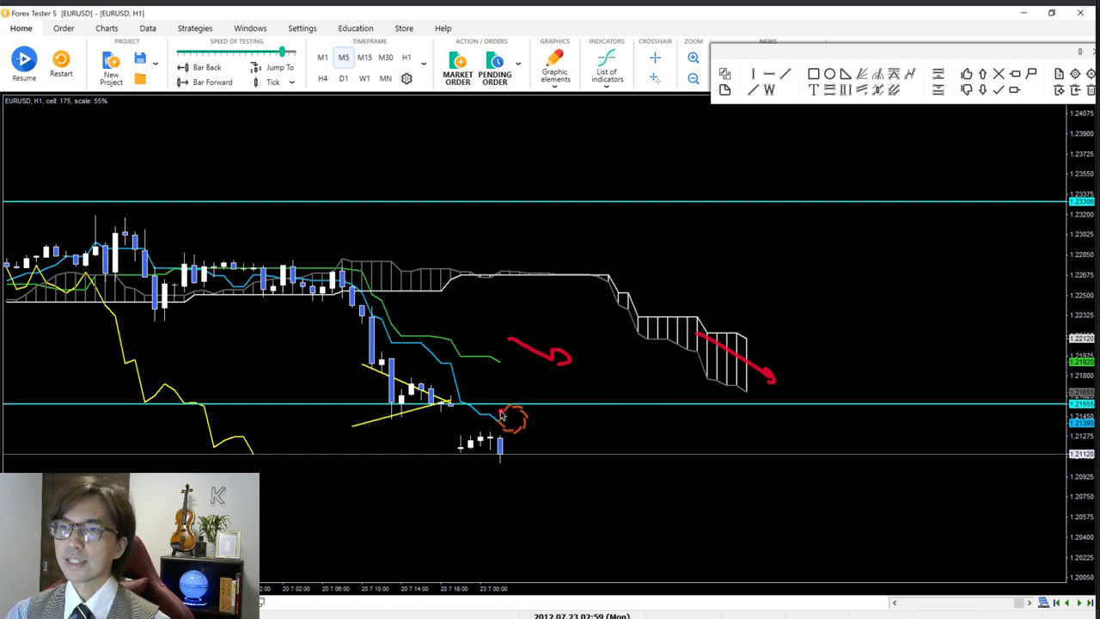
{"action": "mouse_move", "coordinate": [224, 469]}
{"action": "left_mouse_down"}
{"action": "mouse_move", "coordinate": [245, 430]}
{"action": "mouse_move", "coordinate": [291, 470]}
{"action": "left_mouse_up"}
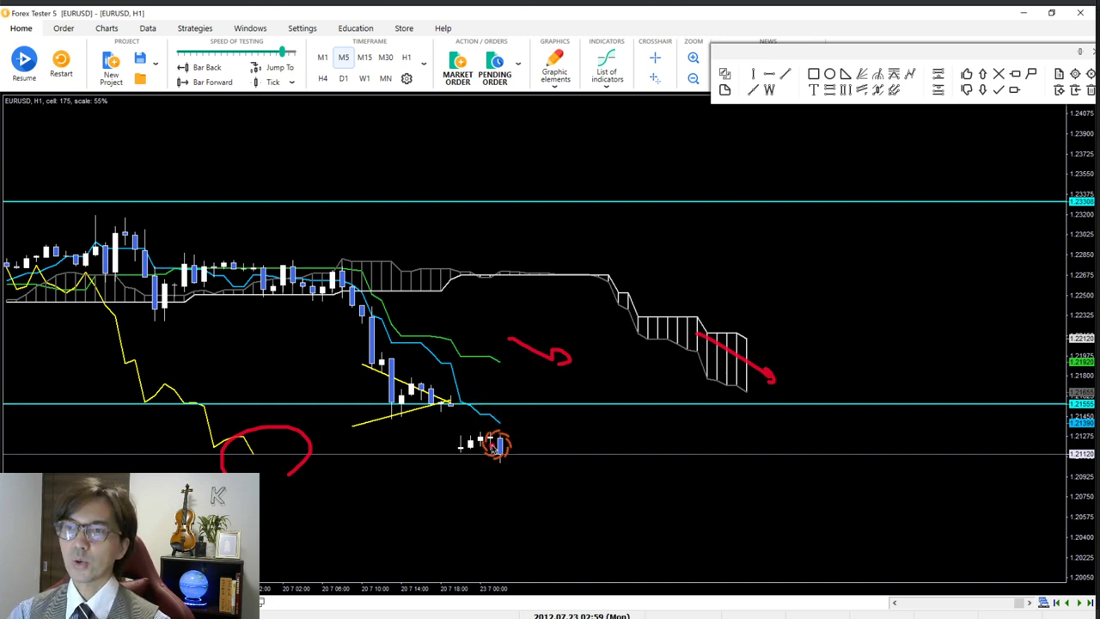
Step: Underline the H1 candles after the gap down, sketch a falling arrow from the latest one, and clear all sketches
{"action": "left_click_drag", "start_coordinate": [445, 453], "coordinate": [517, 454]}
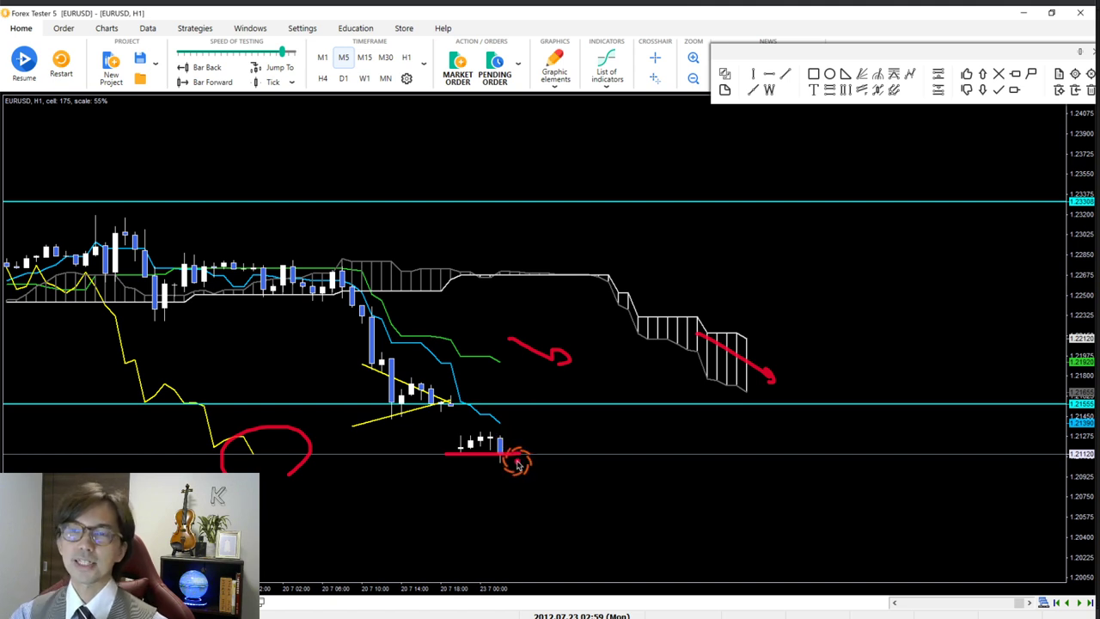
{"action": "left_click_drag", "start_coordinate": [501, 447], "coordinate": [538, 486]}
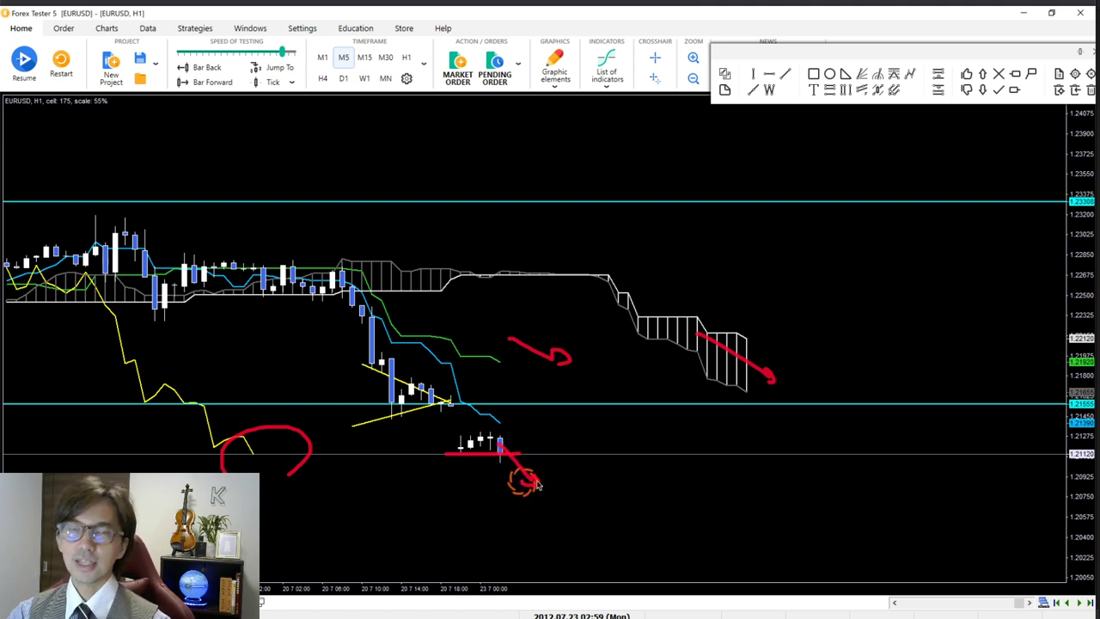
{"action": "key", "text": "Escape"}
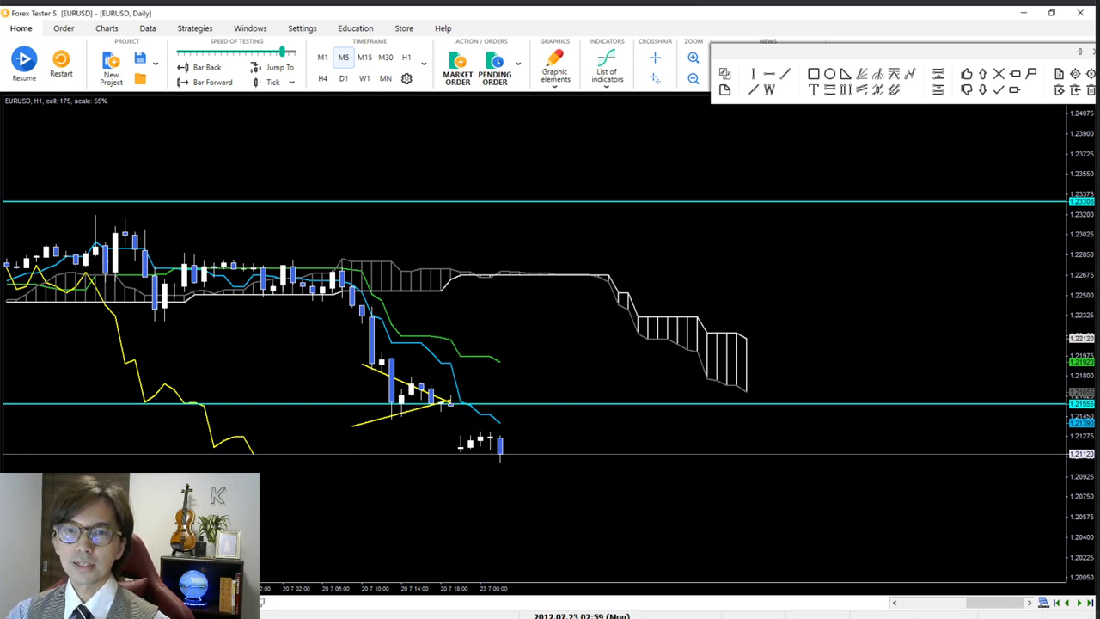
Step: View the Daily chart, return to M5, sketch a horizontal arrow through the candles after the gap down, and clear the sketches
{"action": "key", "text": "ctrl+d"}
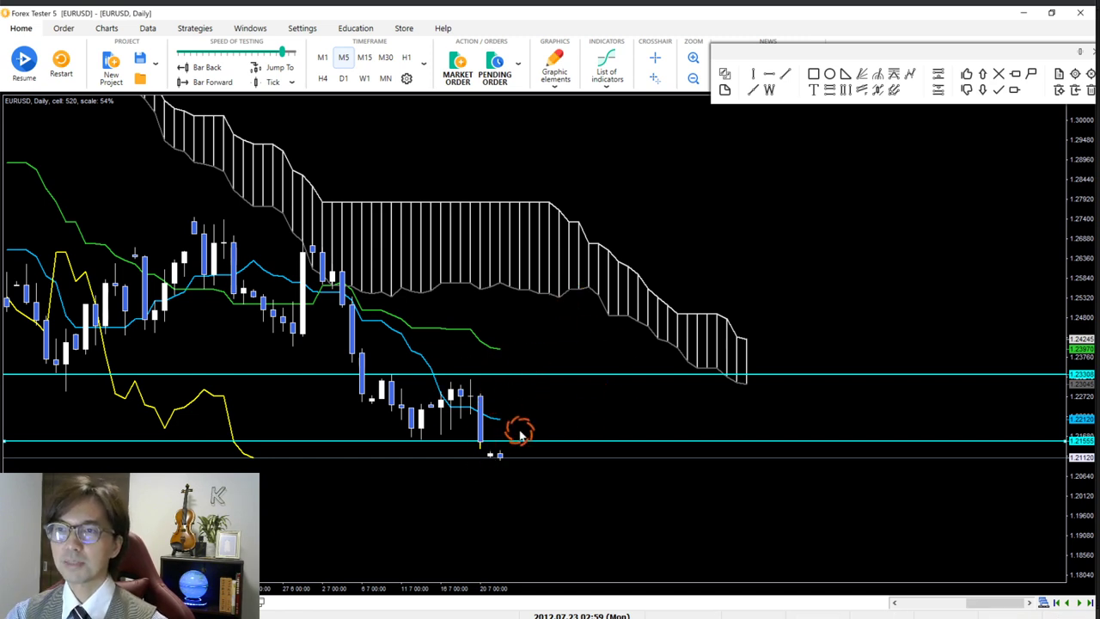
{"action": "key", "text": "ctrl+Tab"}
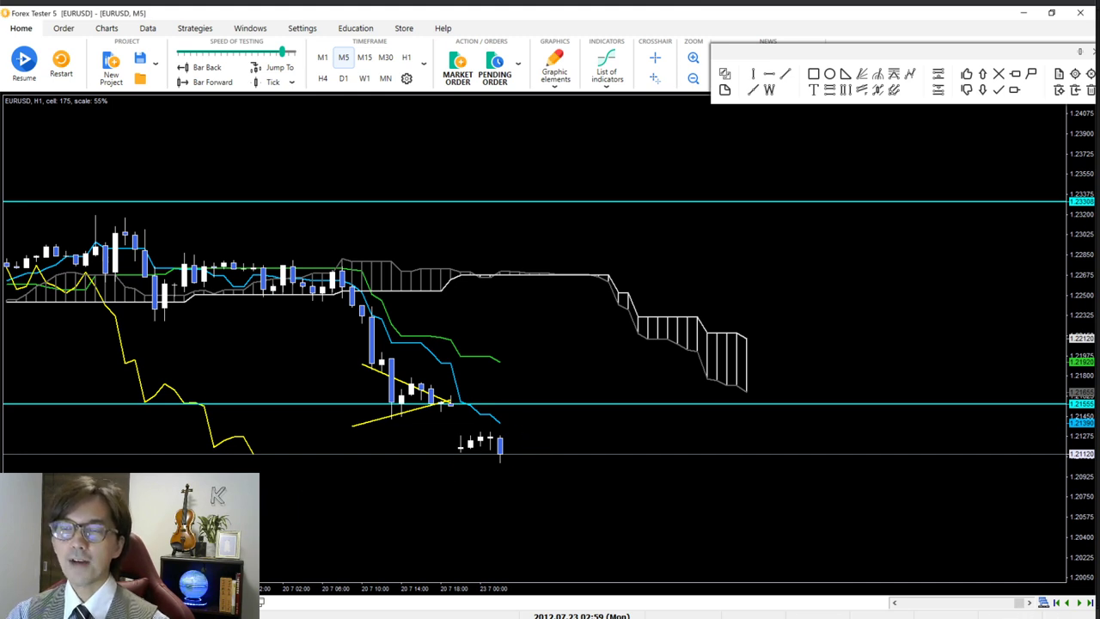
{"action": "key", "text": "ctrl+Tab"}
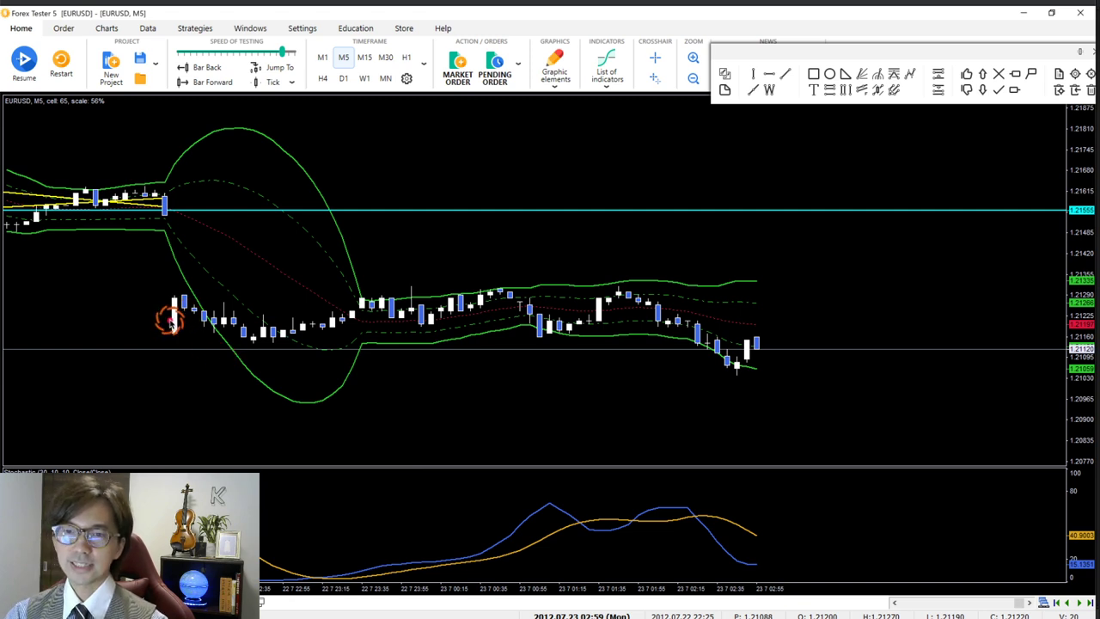
{"action": "mouse_move", "coordinate": [177, 327]}
{"action": "left_mouse_down"}
{"action": "mouse_move", "coordinate": [154, 314]}
{"action": "mouse_move", "coordinate": [180, 295]}
{"action": "mouse_move", "coordinate": [464, 319]}
{"action": "mouse_move", "coordinate": [706, 320]}
{"action": "left_mouse_up"}
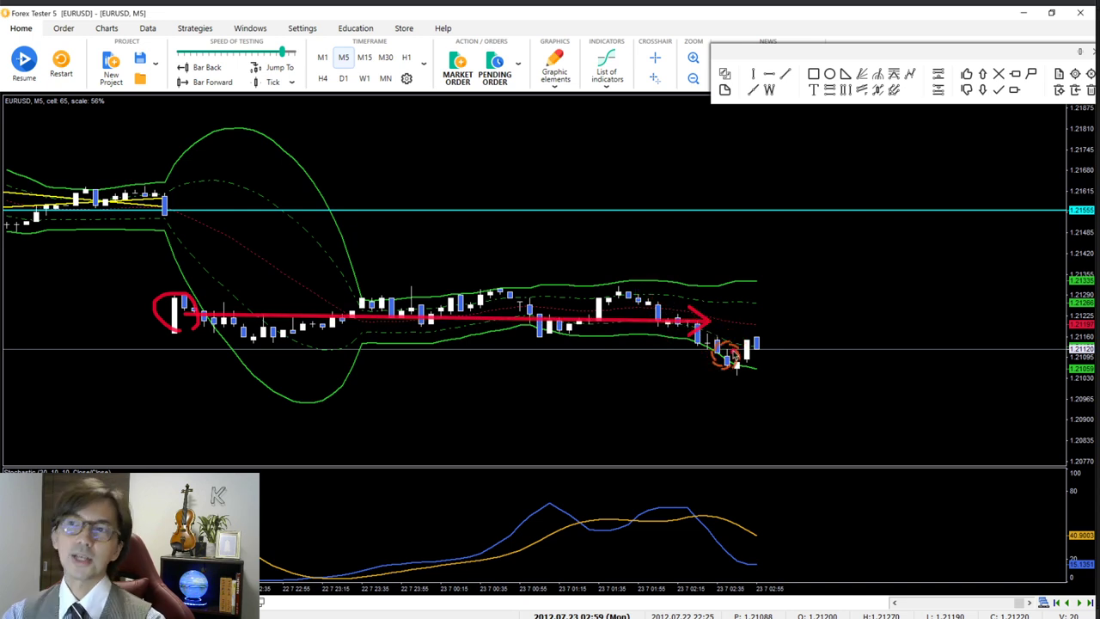
{"action": "key", "text": "Escape"}
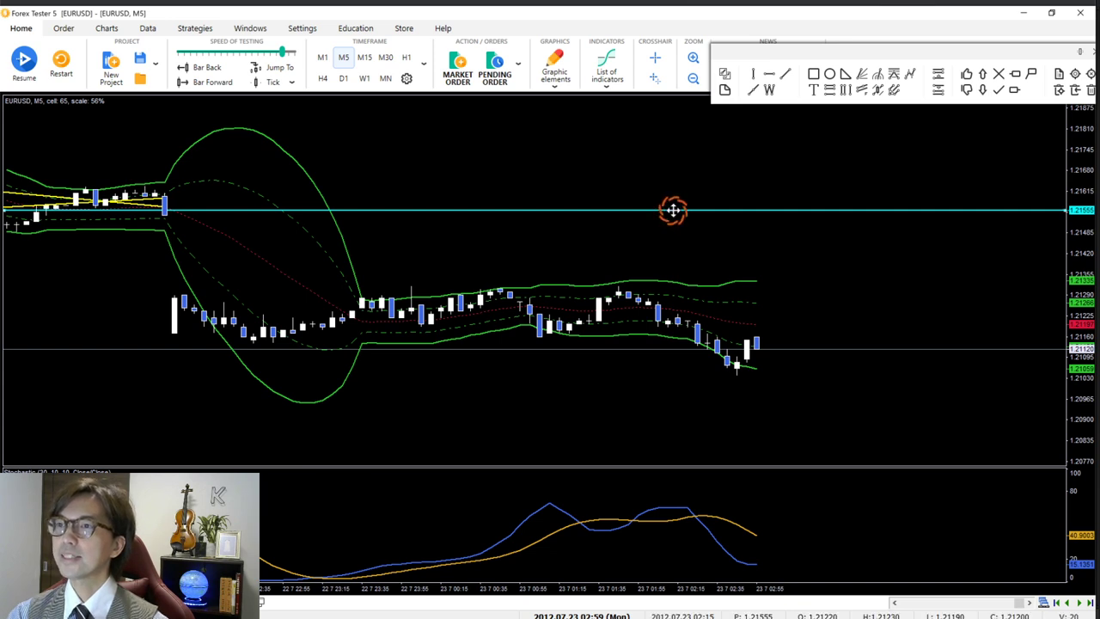
Step: Move the light-blue level on the M5 chart down to 1.21146 and mark the two earlier lows just beneath it
{"action": "left_click_drag", "start_coordinate": [673, 210], "coordinate": [692, 342]}
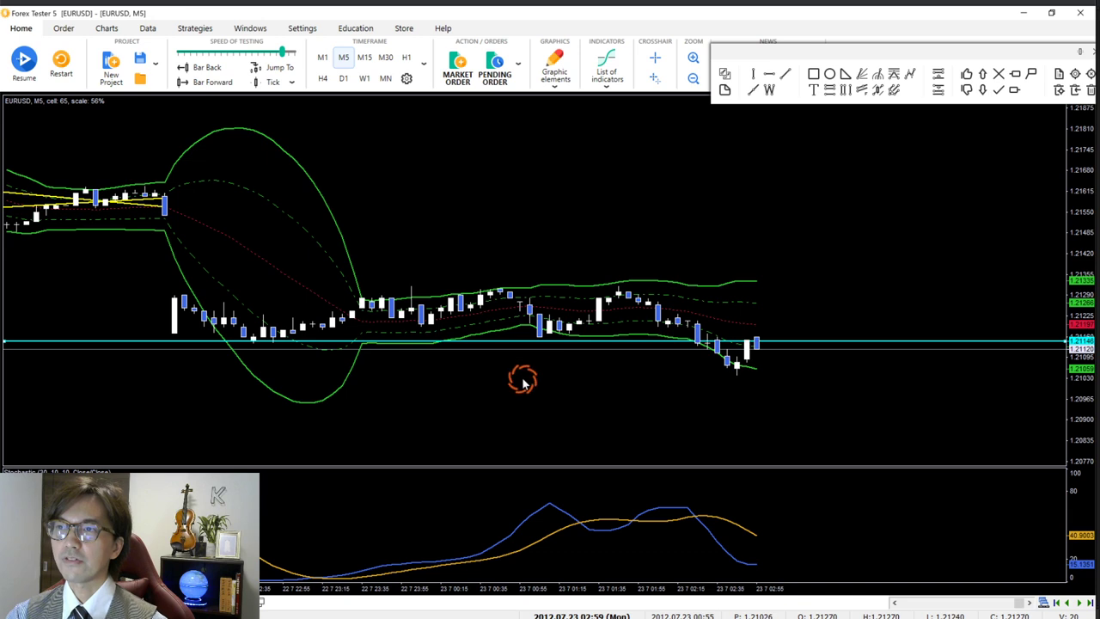
{"action": "left_click", "coordinate": [258, 352]}
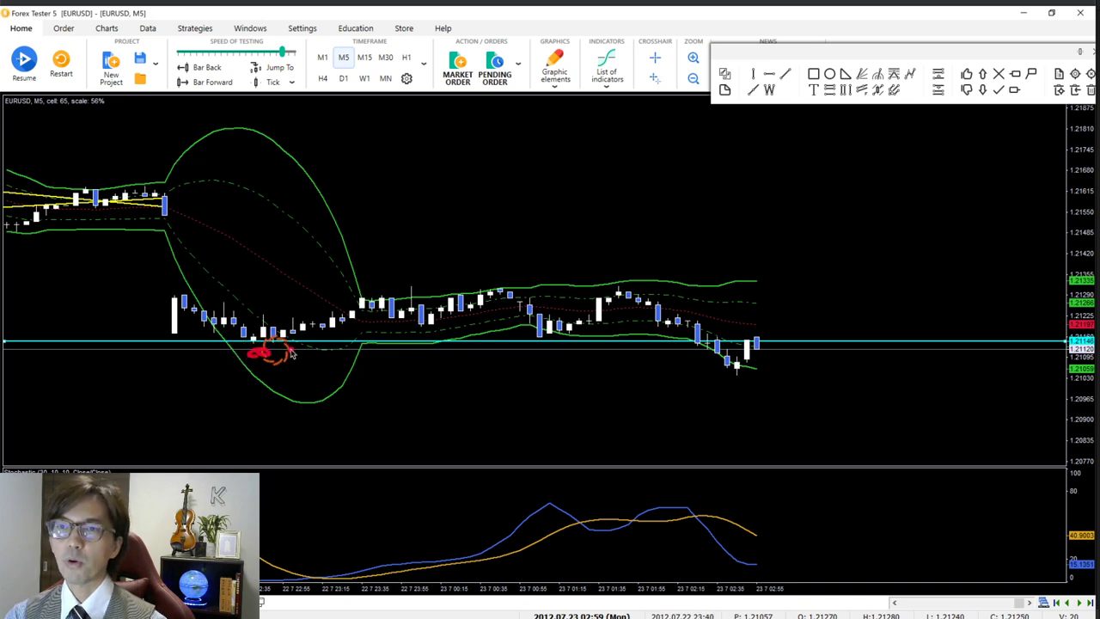
{"action": "left_click", "coordinate": [537, 348]}
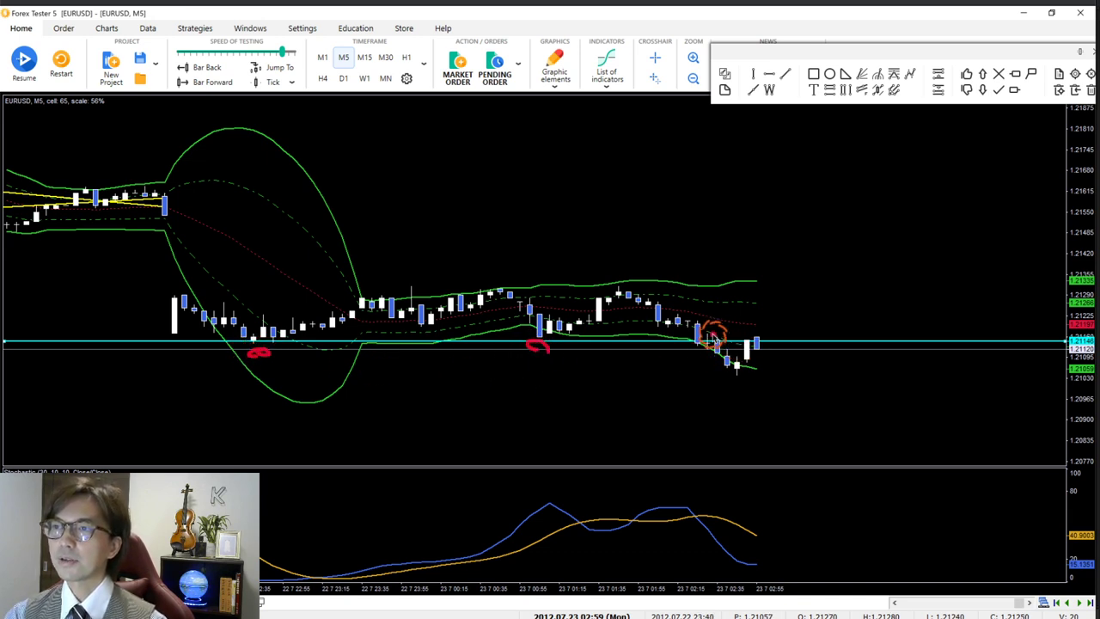
Step: Sketch the break below the light-blue level and the pullback to it, add a falling arrow from the latest candle, and clear the sketches
{"action": "mouse_move", "coordinate": [694, 325]}
{"action": "left_mouse_down"}
{"action": "mouse_move", "coordinate": [727, 368]}
{"action": "mouse_move", "coordinate": [756, 344]}
{"action": "left_mouse_up"}
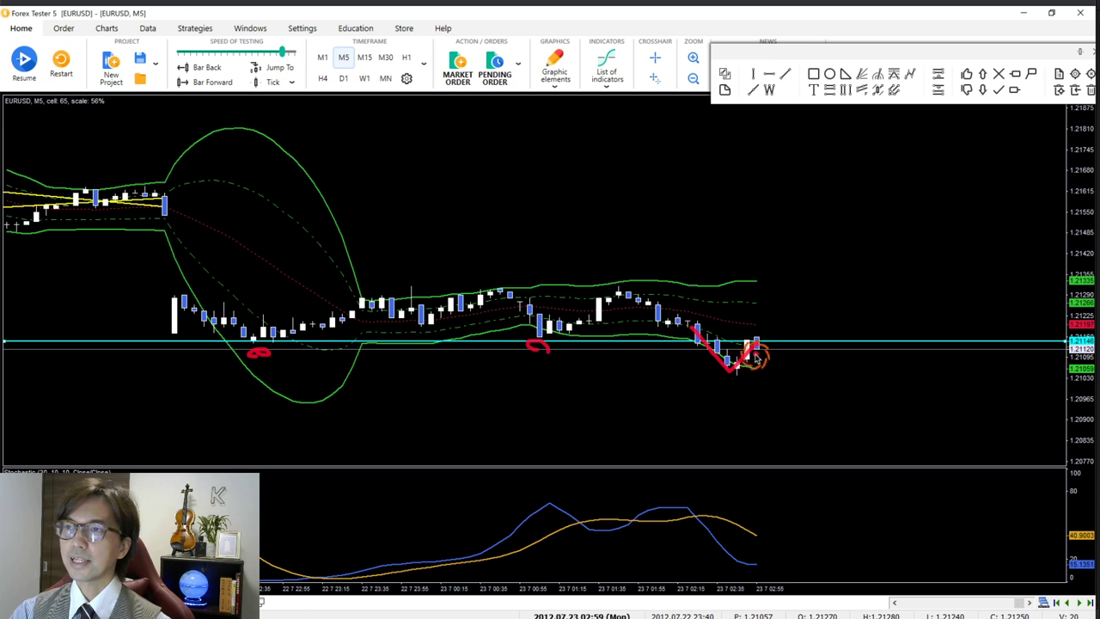
{"action": "mouse_move", "coordinate": [756, 343]}
{"action": "left_mouse_down"}
{"action": "mouse_move", "coordinate": [796, 419]}
{"action": "mouse_move", "coordinate": [813, 419]}
{"action": "left_mouse_up"}
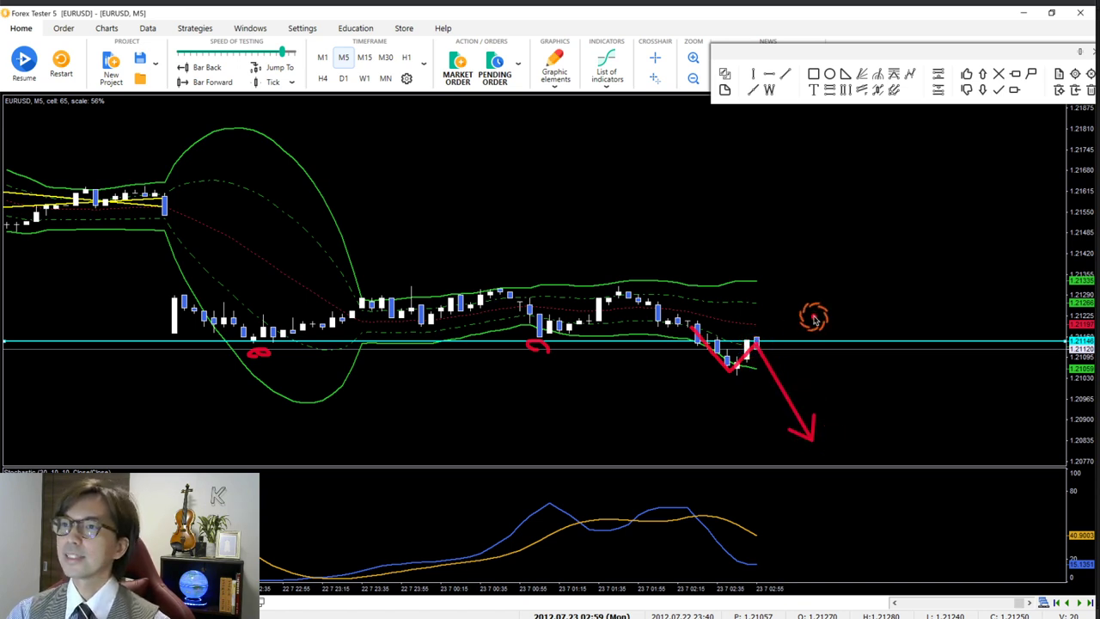
{"action": "key", "text": "Escape"}
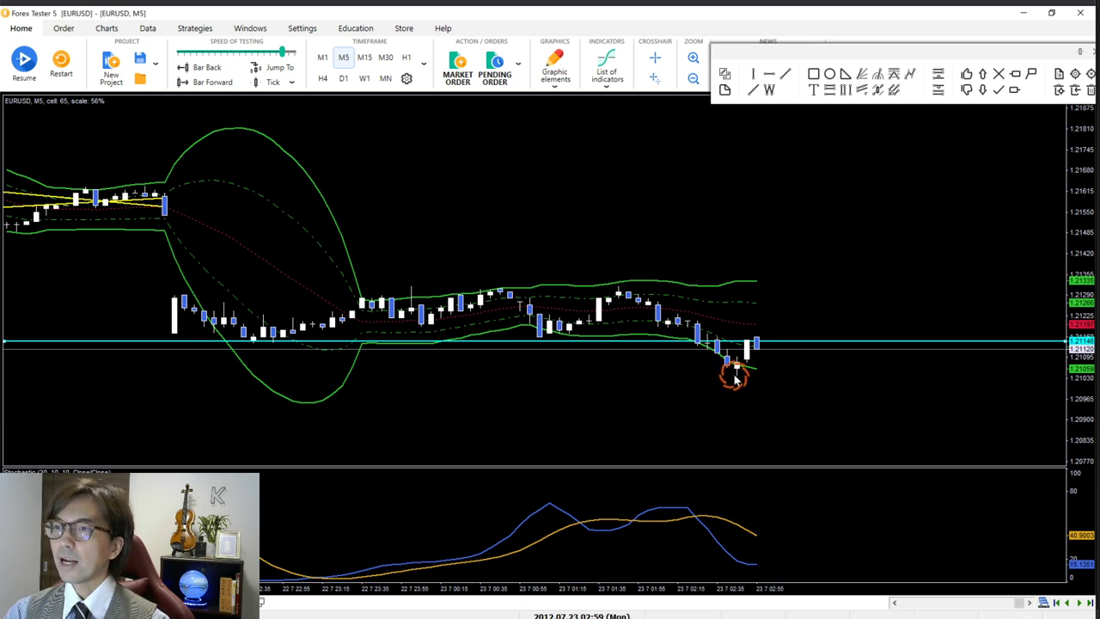
Step: Sketch down-up-down arrows from the latest M5 swing high, draw a horizontal stroke just under the recent low, and clear the sketches
{"action": "mouse_move", "coordinate": [624, 289]}
{"action": "left_mouse_down"}
{"action": "mouse_move", "coordinate": [729, 370]}
{"action": "mouse_move", "coordinate": [761, 343]}
{"action": "mouse_move", "coordinate": [797, 397]}
{"action": "left_mouse_up"}
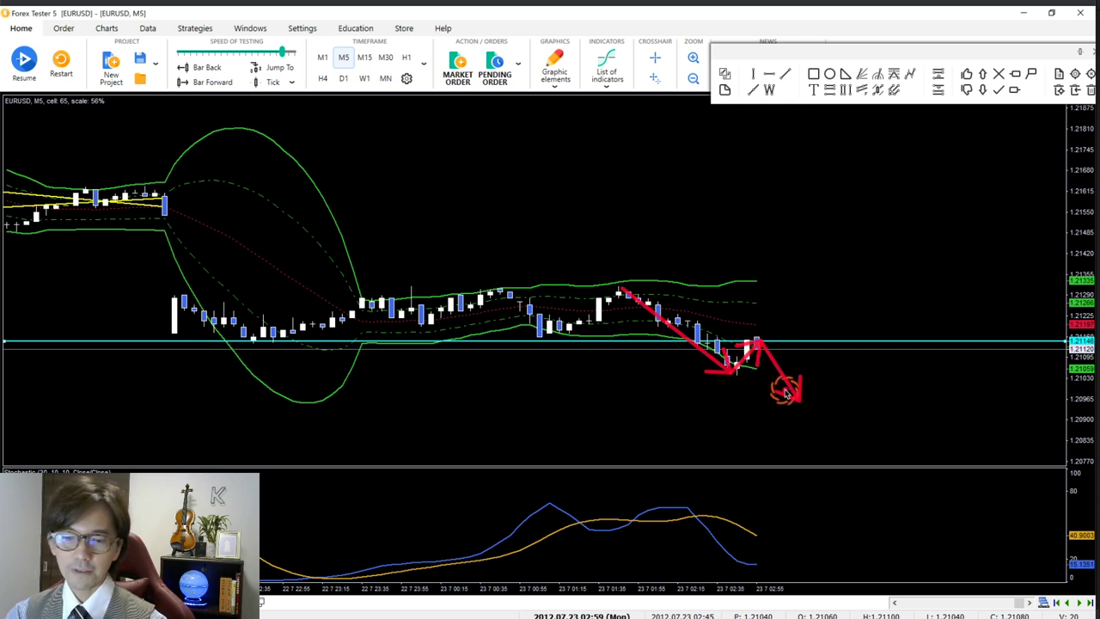
{"action": "left_click_drag", "start_coordinate": [698, 376], "coordinate": [833, 379]}
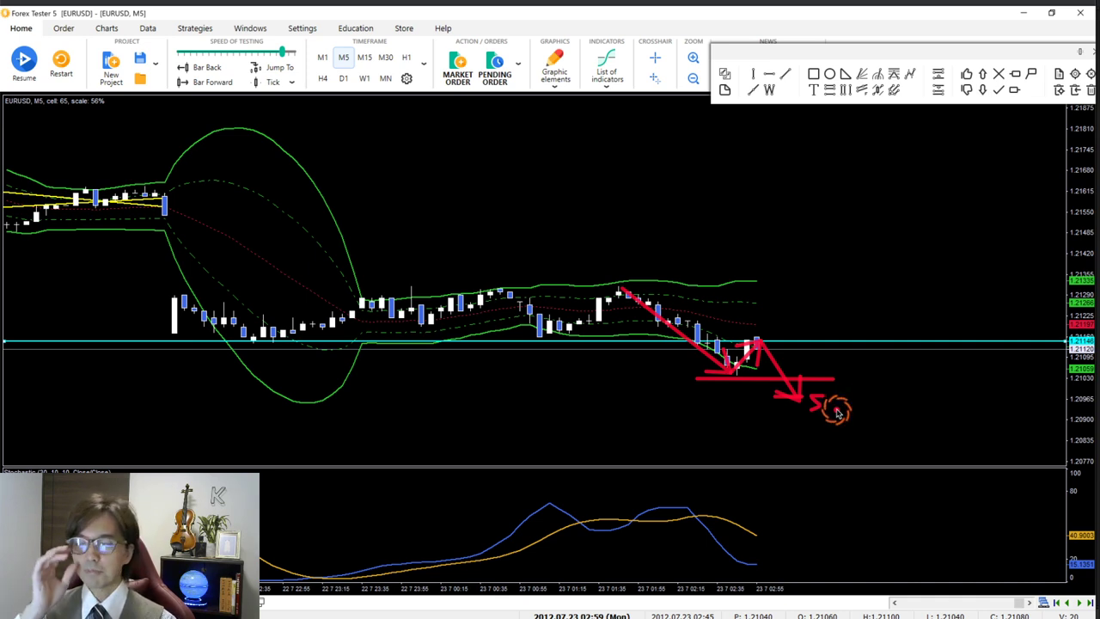
{"action": "key", "text": "Delete"}
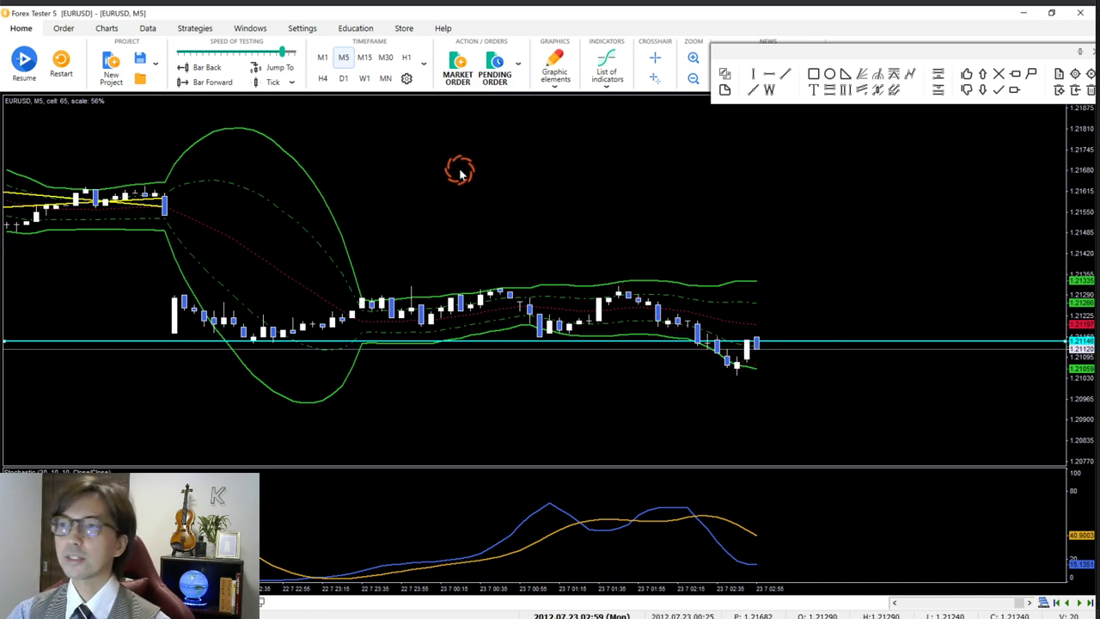
Step: Bring up the M15 chart with a stretched price scale and trace the narrowing upper and lower Bollinger Bands
{"action": "left_click", "coordinate": [364, 56]}
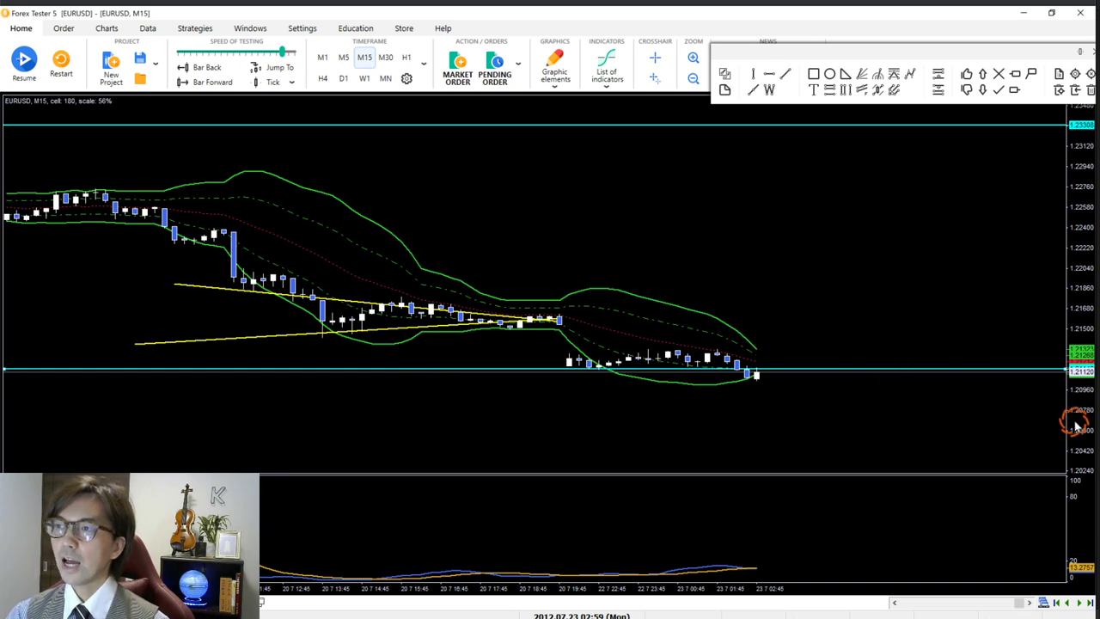
{"action": "left_click_drag", "start_coordinate": [1074, 421], "coordinate": [1078, 320]}
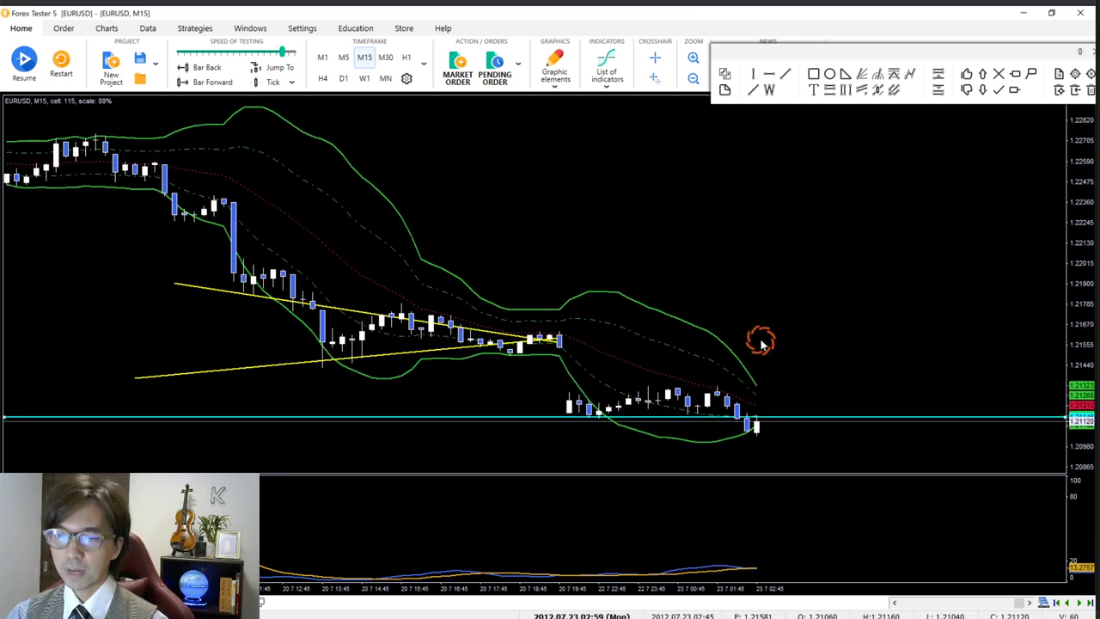
{"action": "left_click_drag", "start_coordinate": [615, 283], "coordinate": [735, 343]}
{"action": "left_click_drag", "start_coordinate": [664, 475], "coordinate": [735, 462]}
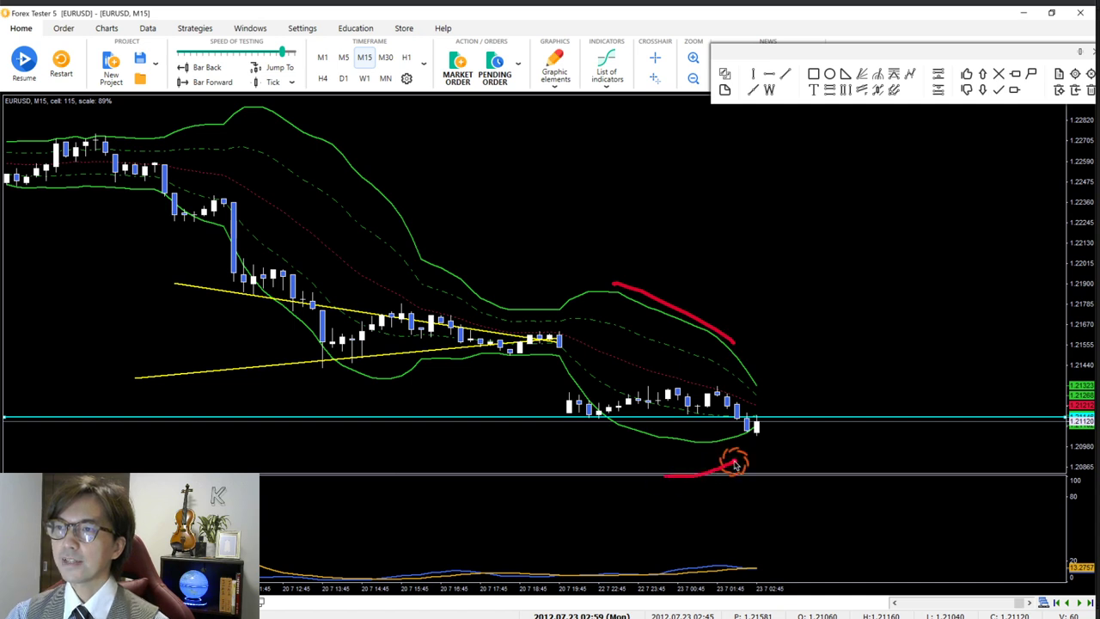
Step: Sketch a horizontal arrow through the M15 candles after the gap and a cross beside the Stochastic lines, and clear the sketches
{"action": "left_click_drag", "start_coordinate": [551, 401], "coordinate": [737, 402]}
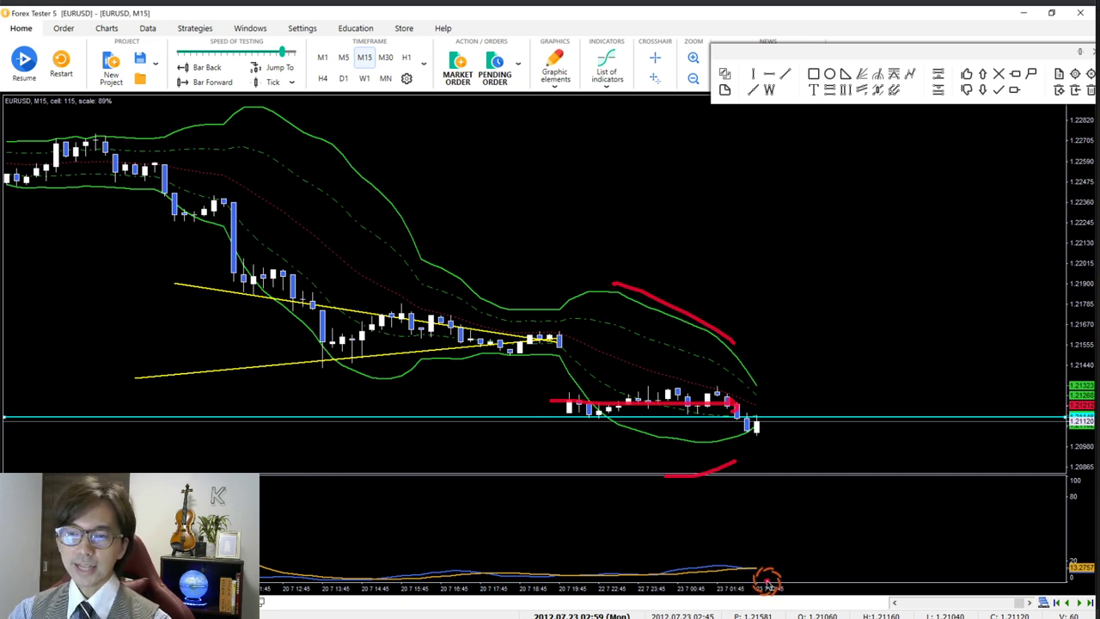
{"action": "mouse_move", "coordinate": [759, 563]}
{"action": "left_mouse_down"}
{"action": "mouse_move", "coordinate": [780, 583]}
{"action": "mouse_move", "coordinate": [759, 583]}
{"action": "left_mouse_up"}
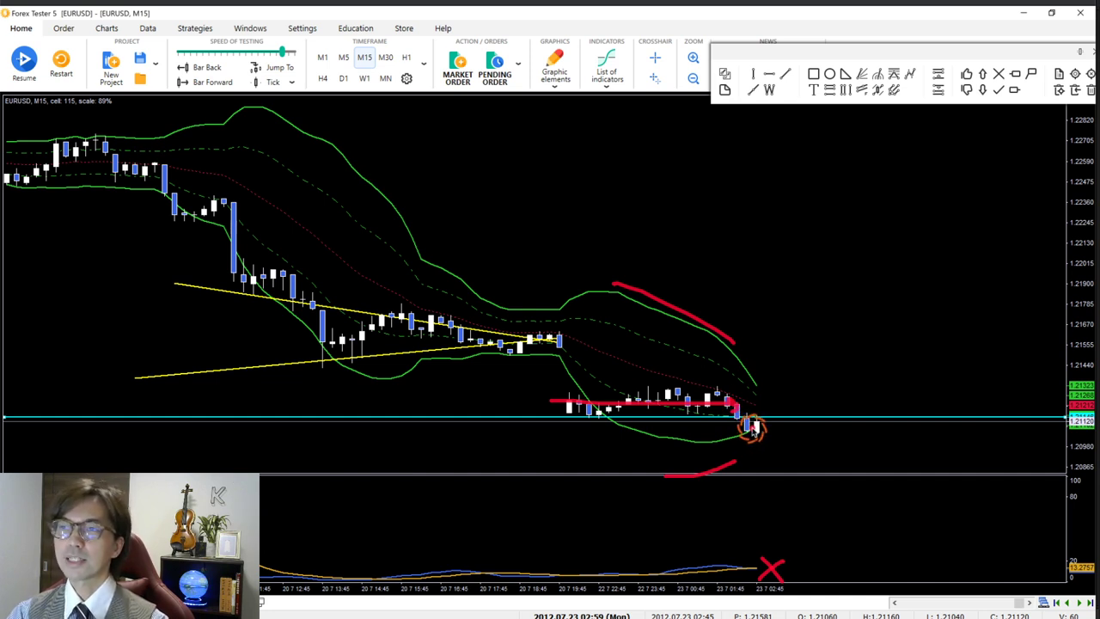
{"action": "key", "text": "Escape"}
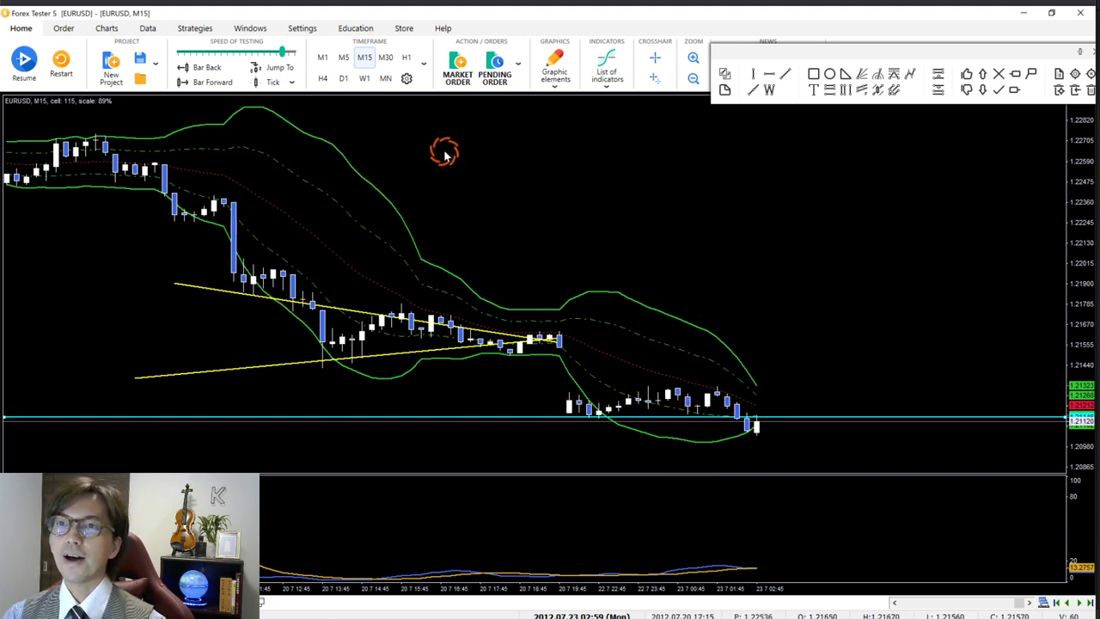
Step: Return to the M5 chart, add a horizontal line at 1.21040 along the recent low, and briefly point an arrow at its price label
{"action": "left_click", "coordinate": [345, 57]}
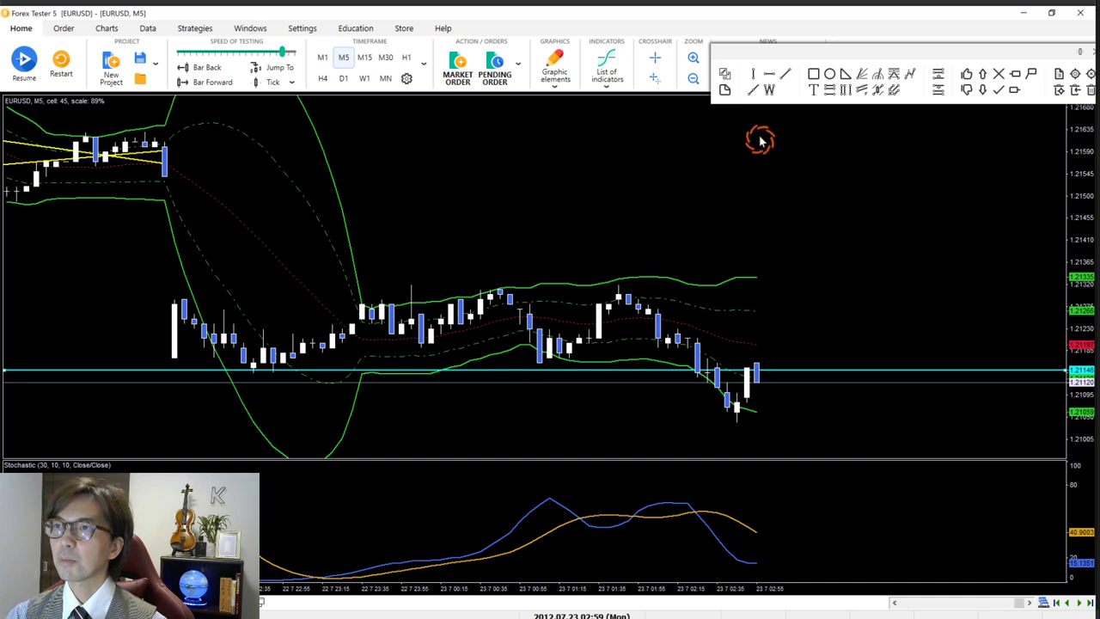
{"action": "left_click", "coordinate": [769, 74]}
{"action": "left_click", "coordinate": [770, 344]}
{"action": "left_click_drag", "start_coordinate": [770, 343], "coordinate": [771, 420]}
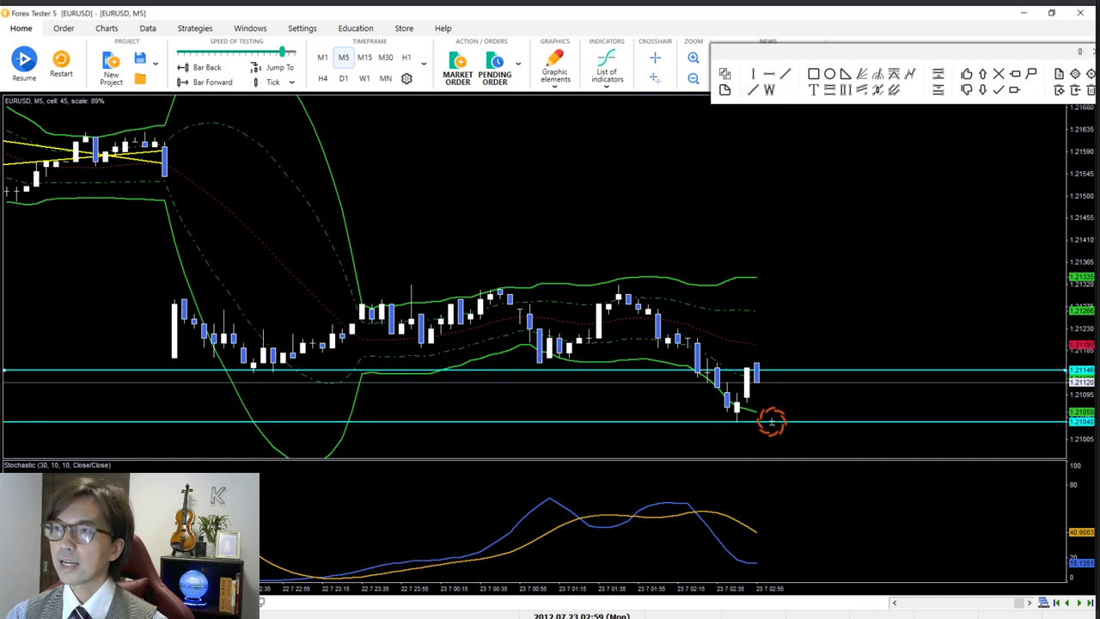
{"action": "left_click_drag", "start_coordinate": [991, 293], "coordinate": [1062, 416]}
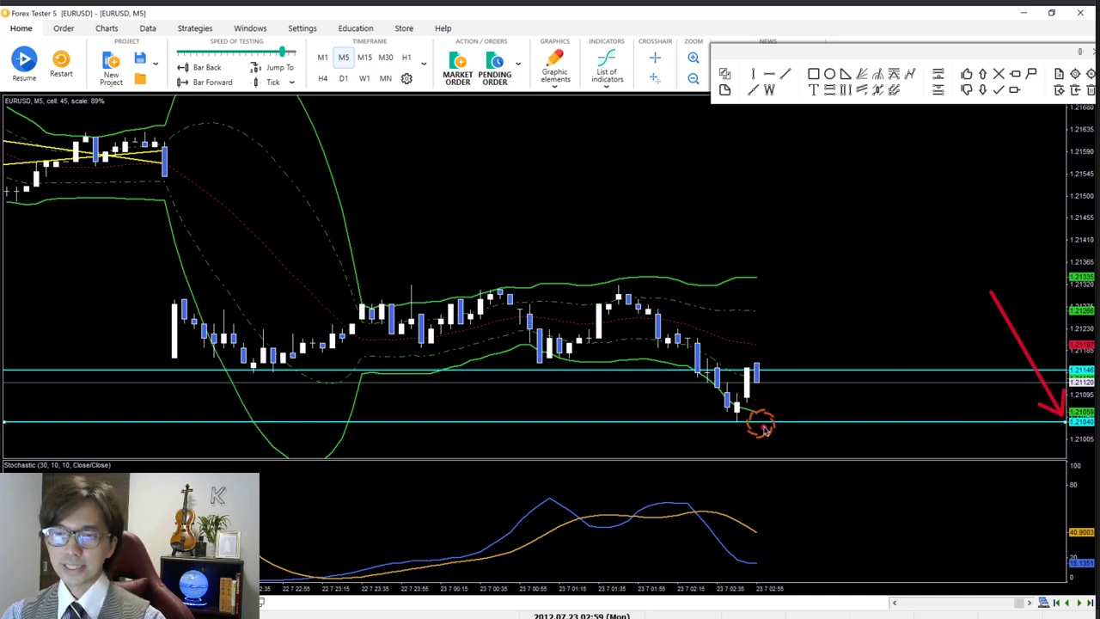
{"action": "key", "text": "ctrl+z"}
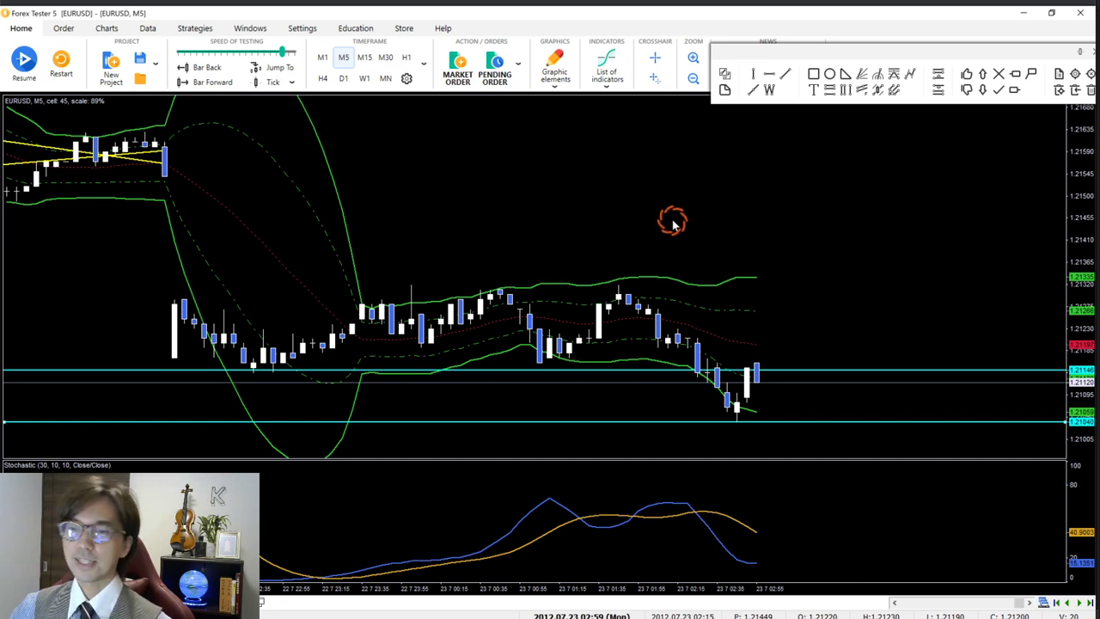
Step: Advance the backtest bar by bar on the M5 chart to 04:19 on 23 July 2012
{"action": "key", "text": "F2"}
{"action": "key", "text": "F2"}
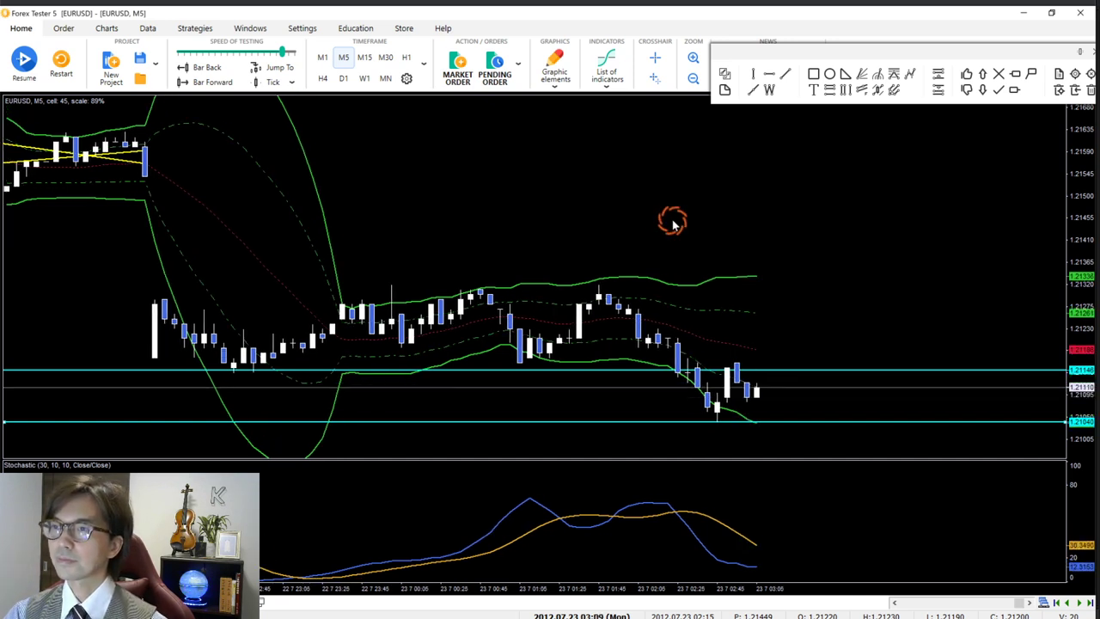
{"action": "key", "text": "F2"}
{"action": "key", "text": "F2"}
{"action": "key", "text": "F2"}
{"action": "key", "text": "F2"}
{"action": "key", "text": "F2"}
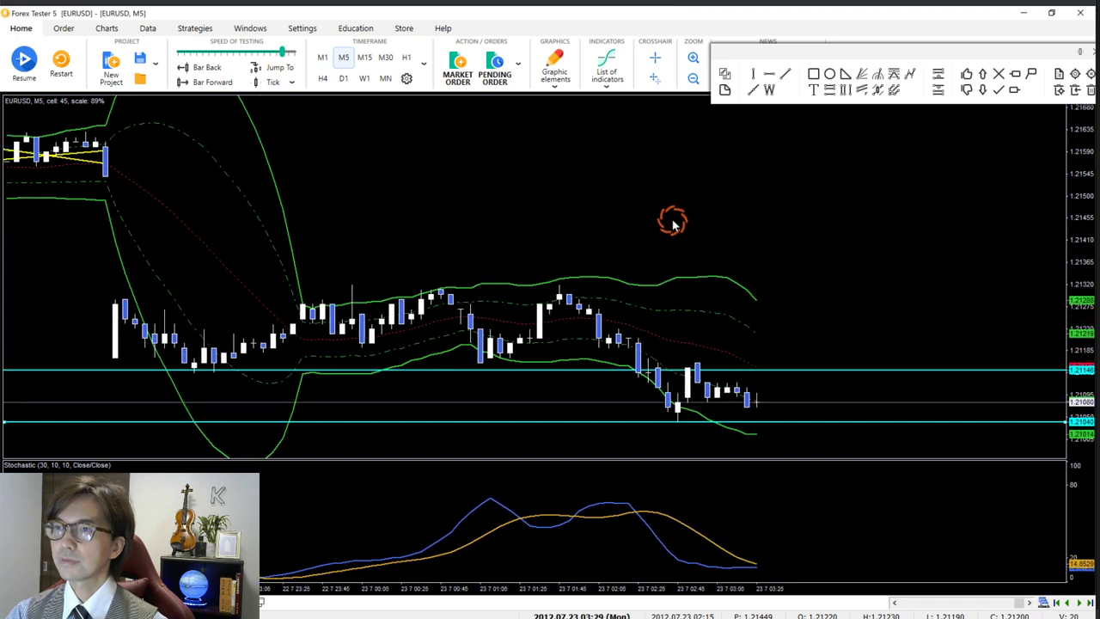
{"action": "key", "text": "F2"}
{"action": "key", "text": "F2"}
{"action": "key", "text": "F2"}
{"action": "key", "text": "F2"}
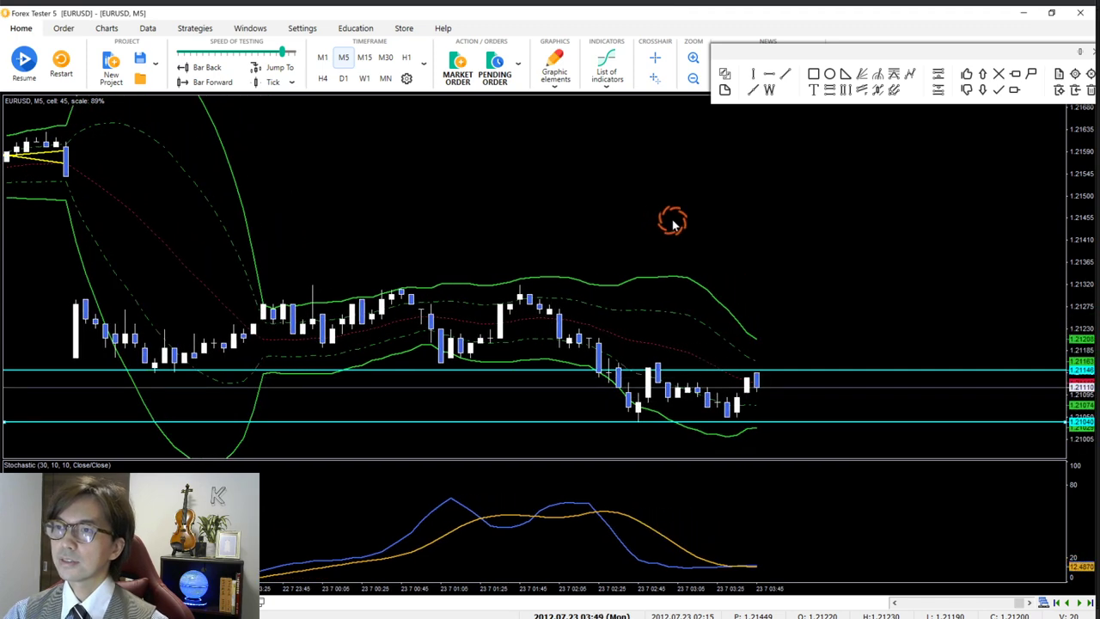
{"action": "key", "text": "F2"}
{"action": "key", "text": "F2"}
{"action": "key", "text": "F2"}
{"action": "key", "text": "F2"}
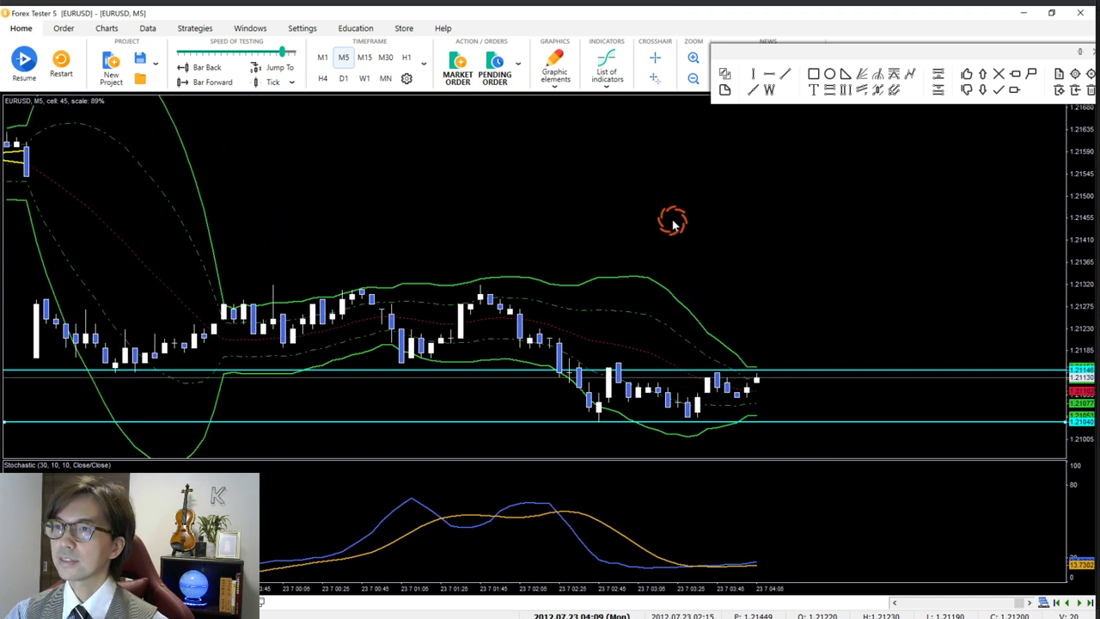
{"action": "key", "text": "F2"}
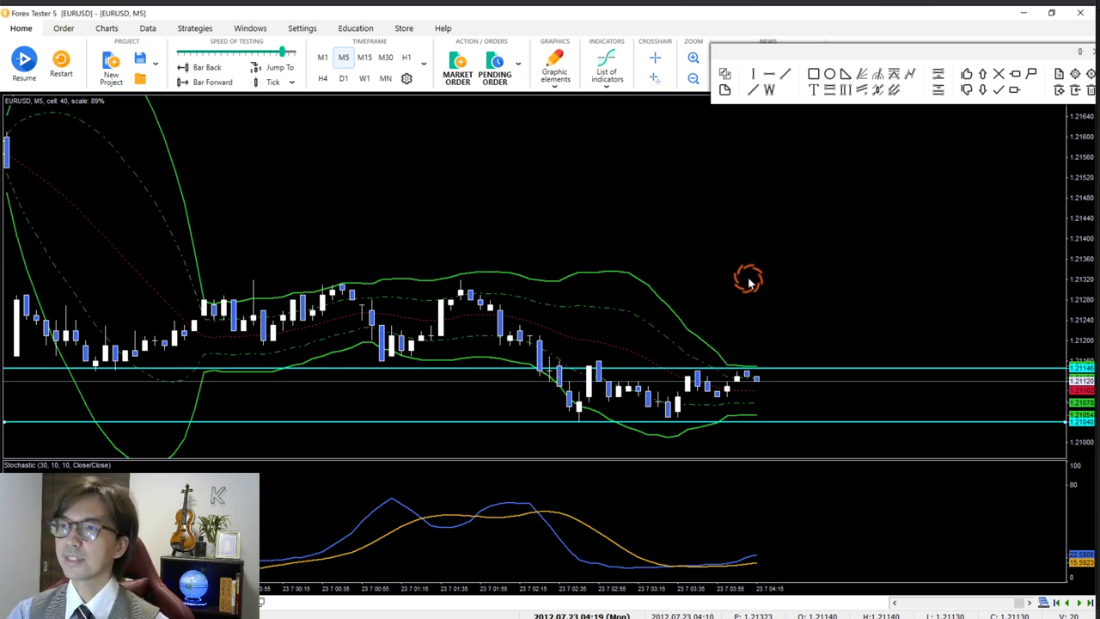
Step: Advance the backtest bar by bar on the M5 chart to 05:14 on 23 July 2012
{"action": "left_click_drag", "start_coordinate": [761, 387], "coordinate": [824, 280]}
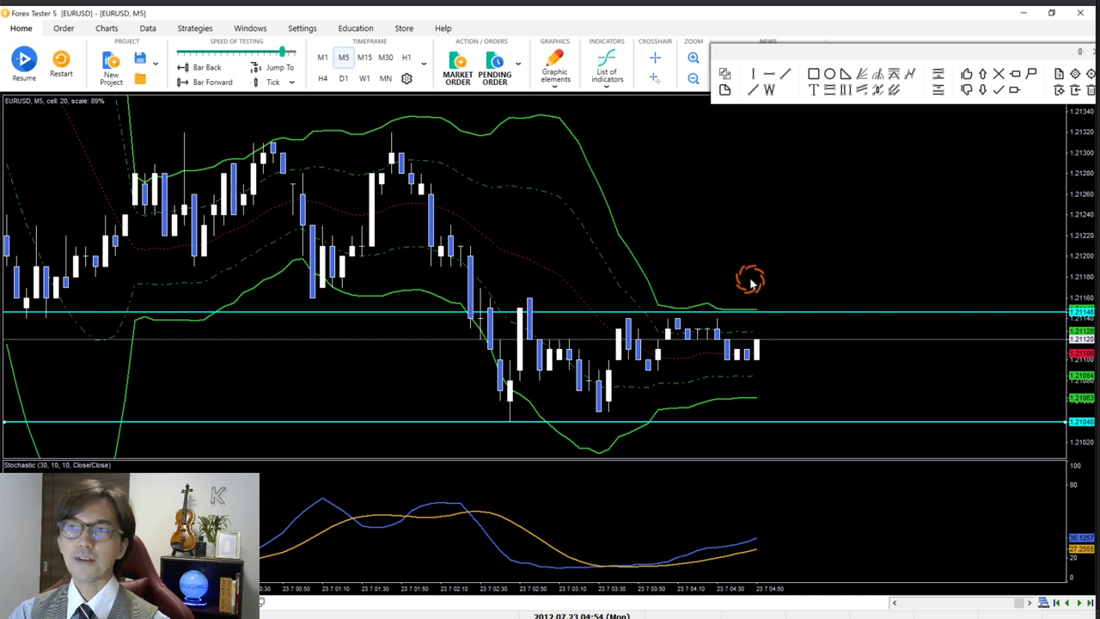
{"action": "key", "text": "F12"}
{"action": "key", "text": "F12"}
{"action": "key", "text": "F12"}
{"action": "key", "text": "F12"}
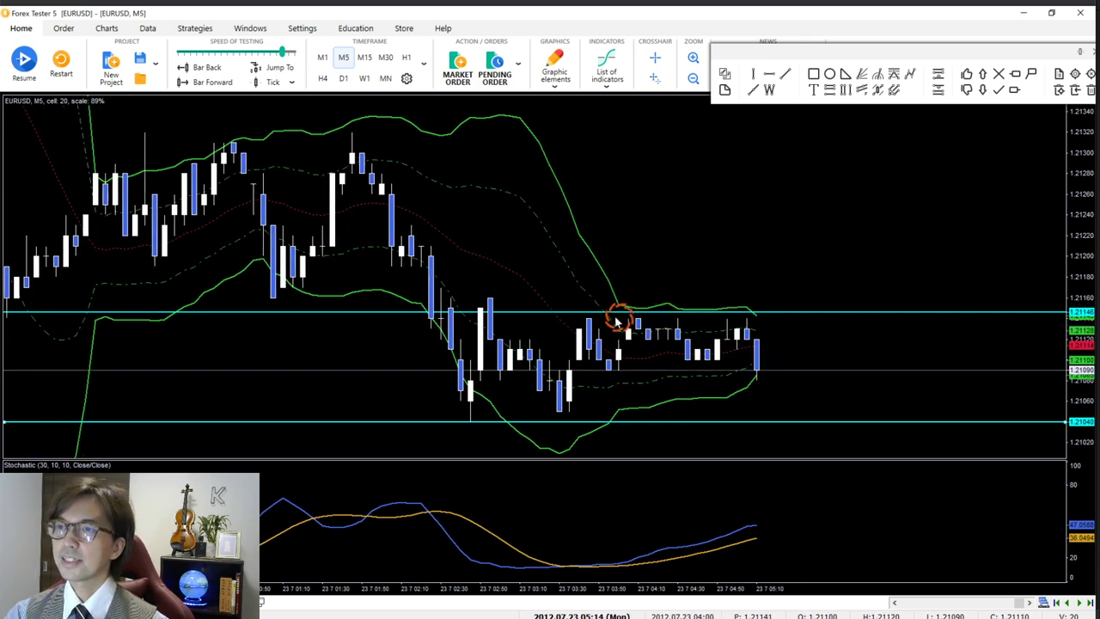
Step: Sketch arrows at the M5 candle highs near the 1.21146 line and the lows near the 1.21040 line, and clear them
{"action": "left_click_drag", "start_coordinate": [692, 234], "coordinate": [605, 299]}
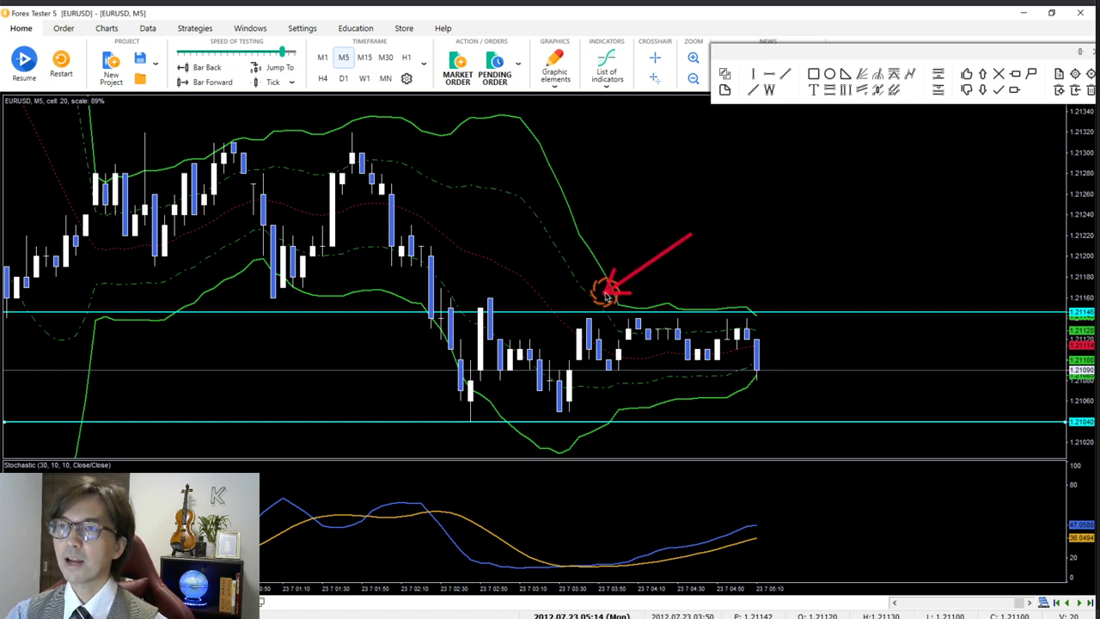
{"action": "left_click_drag", "start_coordinate": [703, 256], "coordinate": [643, 299]}
{"action": "left_click_drag", "start_coordinate": [737, 263], "coordinate": [670, 309]}
{"action": "left_click_drag", "start_coordinate": [792, 265], "coordinate": [749, 296]}
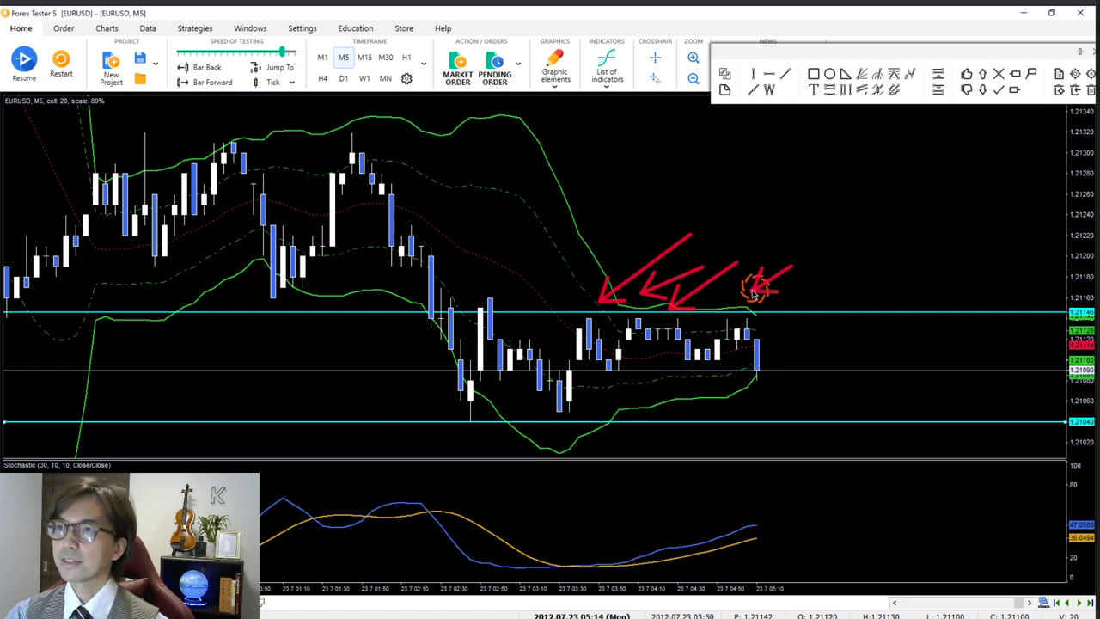
{"action": "left_click_drag", "start_coordinate": [641, 241], "coordinate": [498, 318]}
{"action": "left_click_drag", "start_coordinate": [531, 513], "coordinate": [475, 431]}
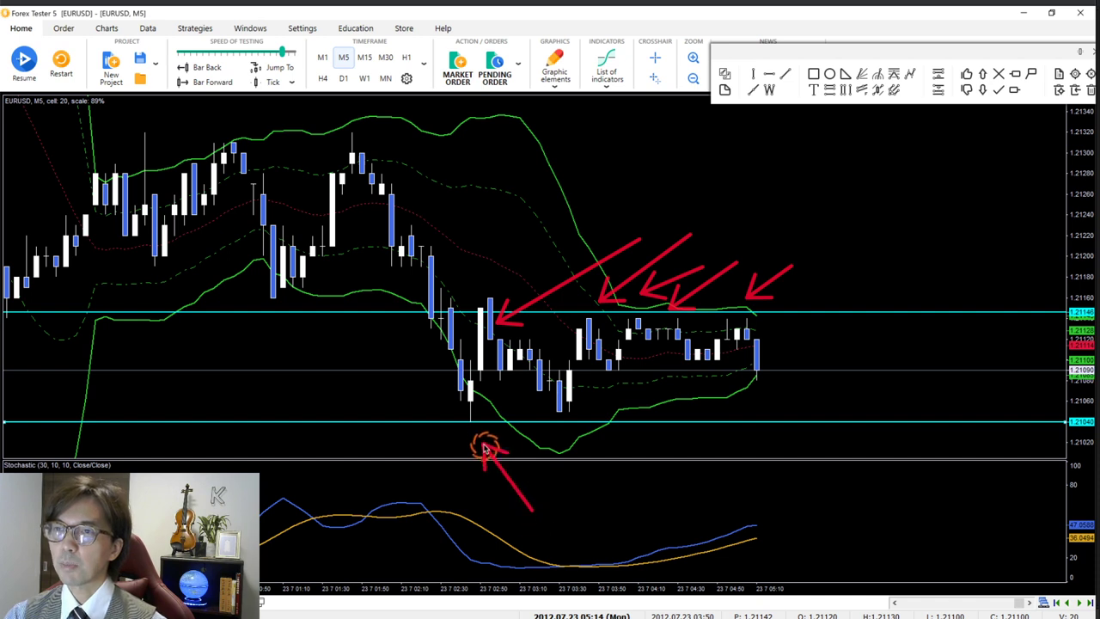
{"action": "left_click_drag", "start_coordinate": [587, 469], "coordinate": [558, 427]}
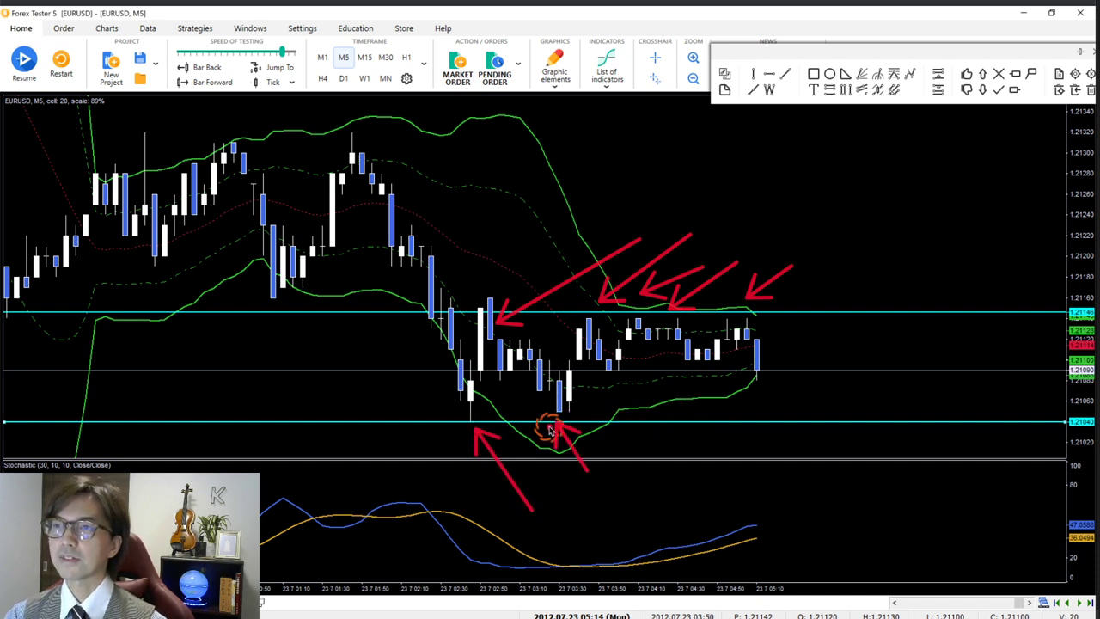
{"action": "key", "text": "Escape"}
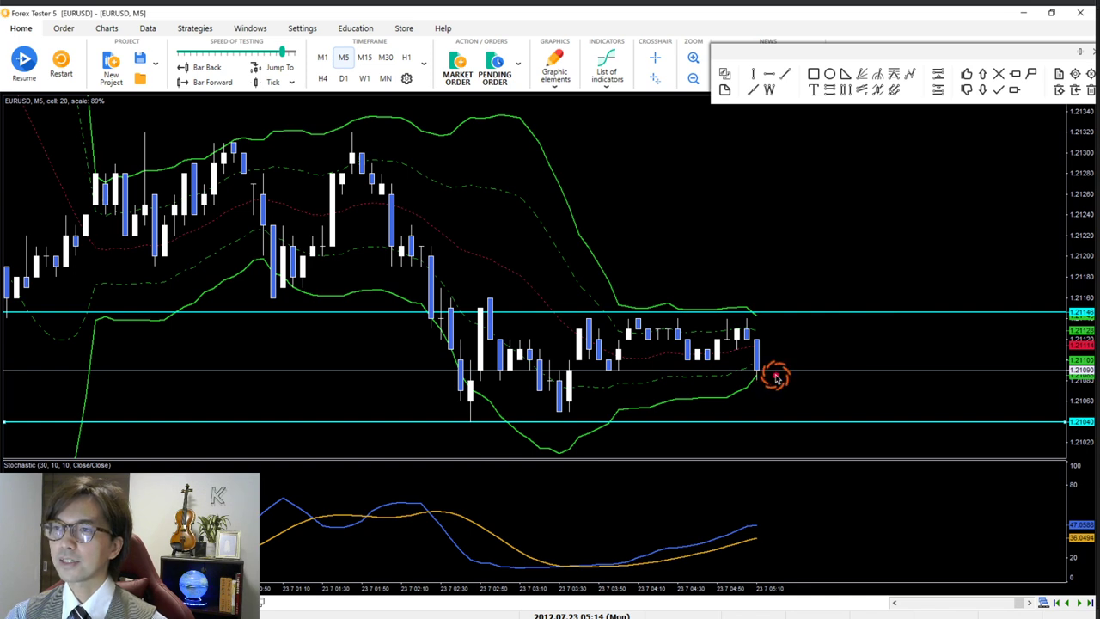
Step: Sketch possible downward and upward moves from the latest M5 candle and strokes along the narrowing Bollinger Bands, clearing the sketches
{"action": "mouse_move", "coordinate": [747, 331]}
{"action": "left_mouse_down"}
{"action": "mouse_move", "coordinate": [807, 466]}
{"action": "mouse_move", "coordinate": [829, 438]}
{"action": "left_mouse_up"}
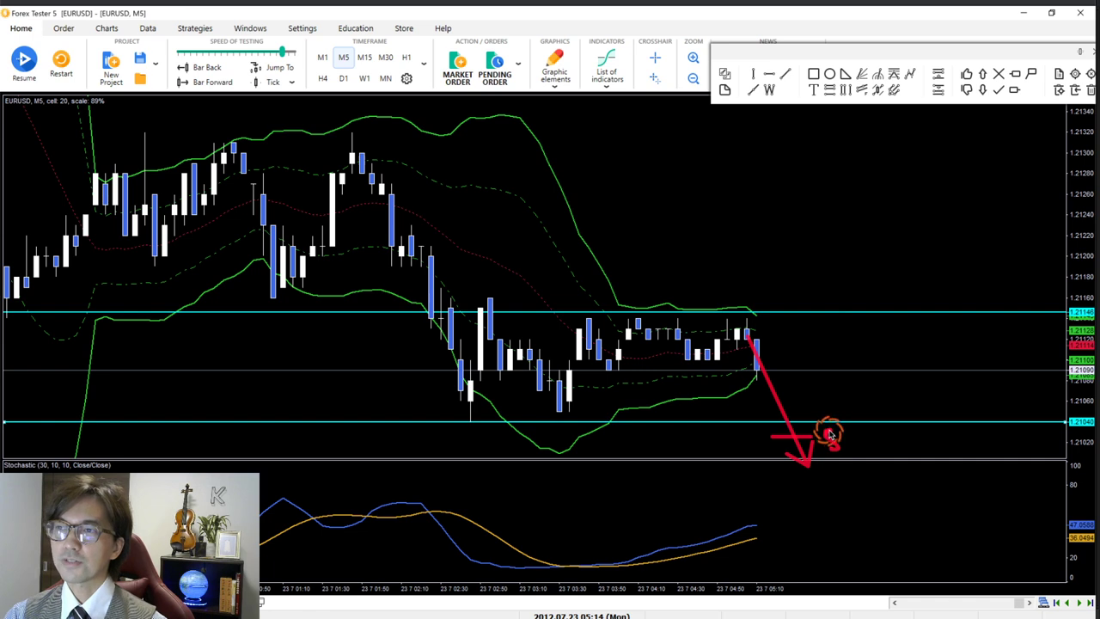
{"action": "key", "text": "Escape"}
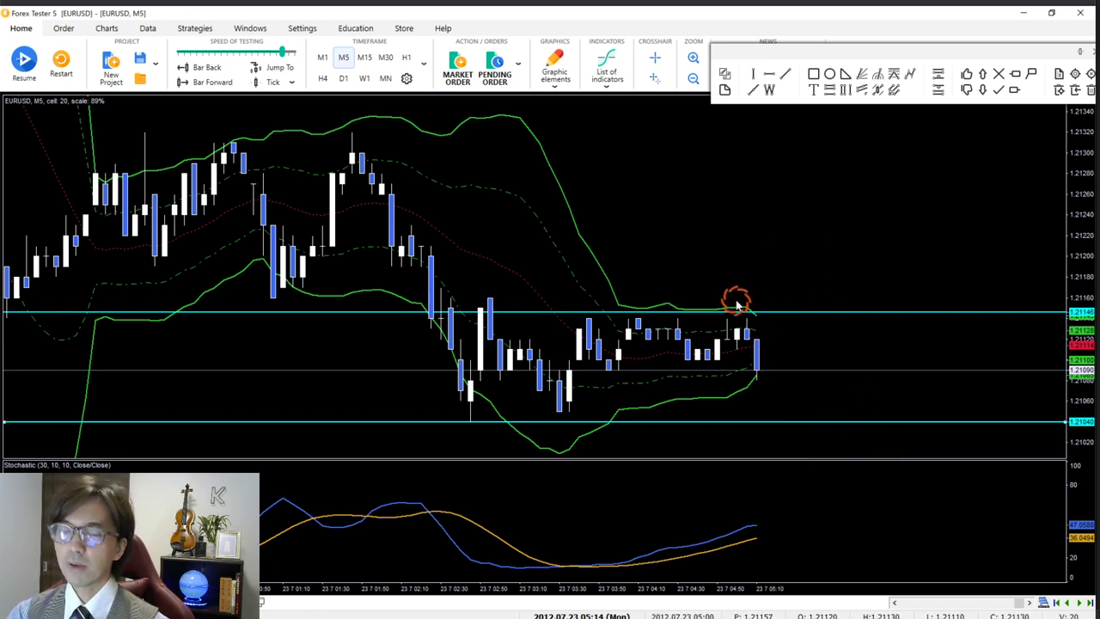
{"action": "left_click_drag", "start_coordinate": [715, 289], "coordinate": [755, 308]}
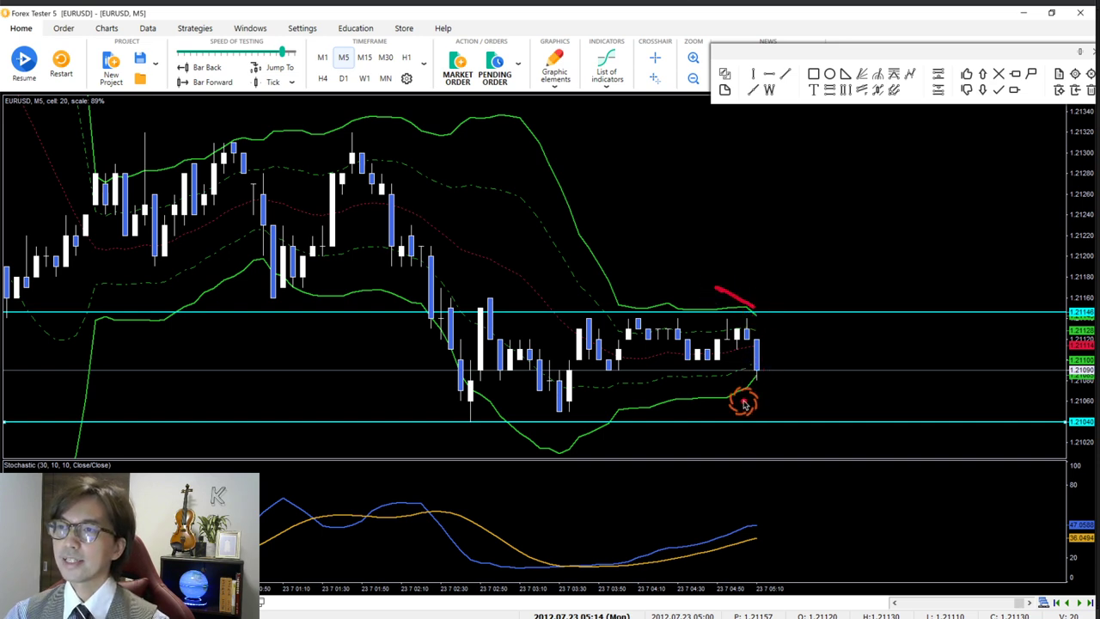
{"action": "left_click_drag", "start_coordinate": [732, 408], "coordinate": [760, 377]}
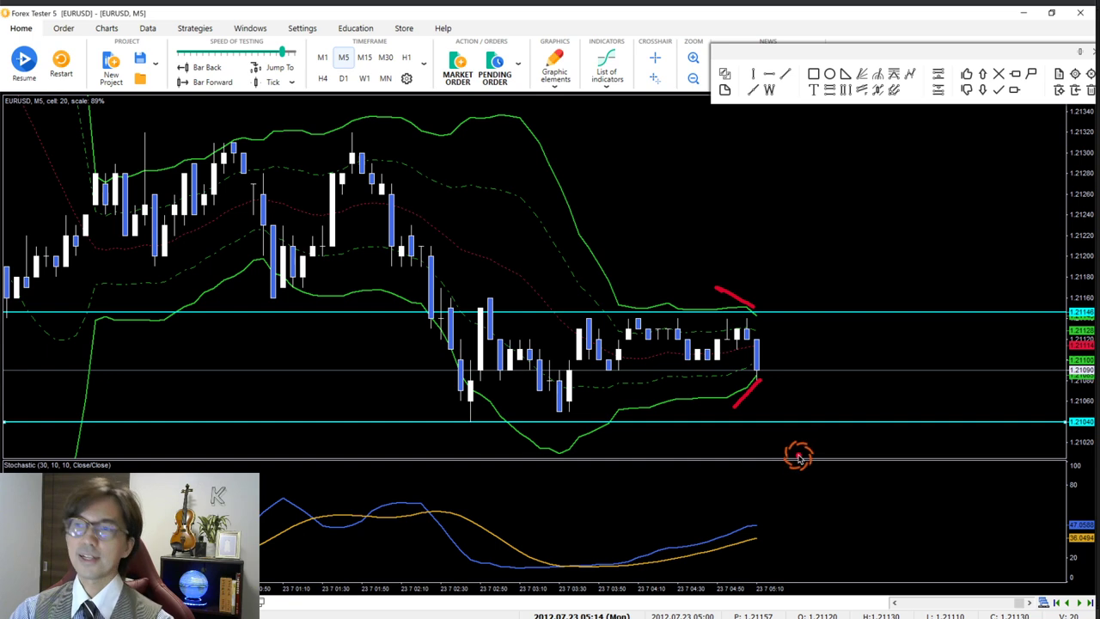
{"action": "left_click_drag", "start_coordinate": [759, 351], "coordinate": [830, 489]}
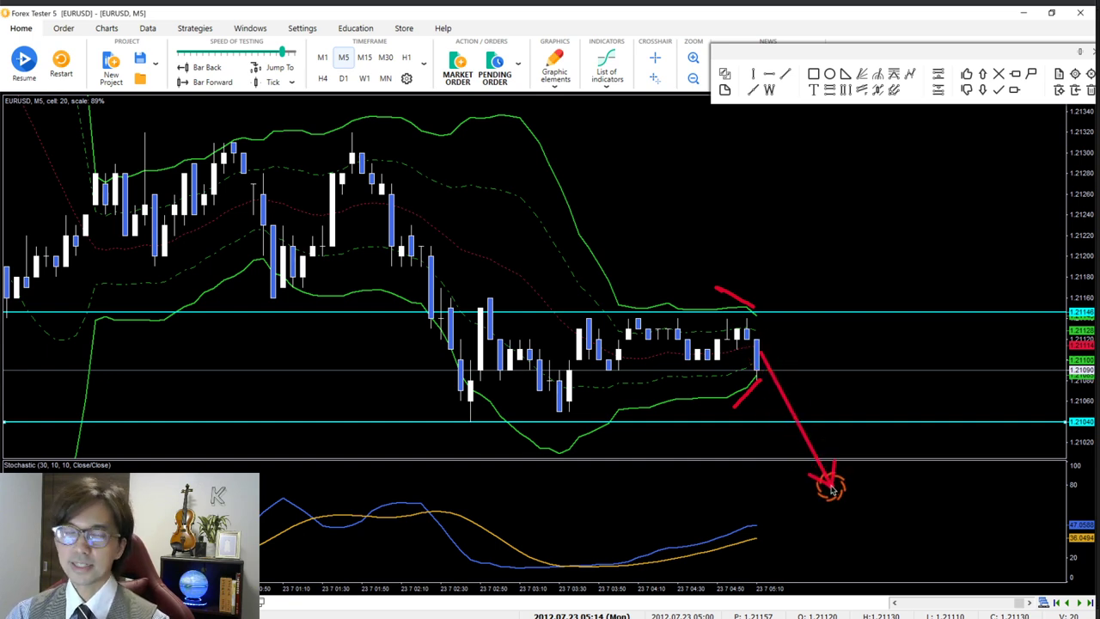
{"action": "key", "text": "Escape"}
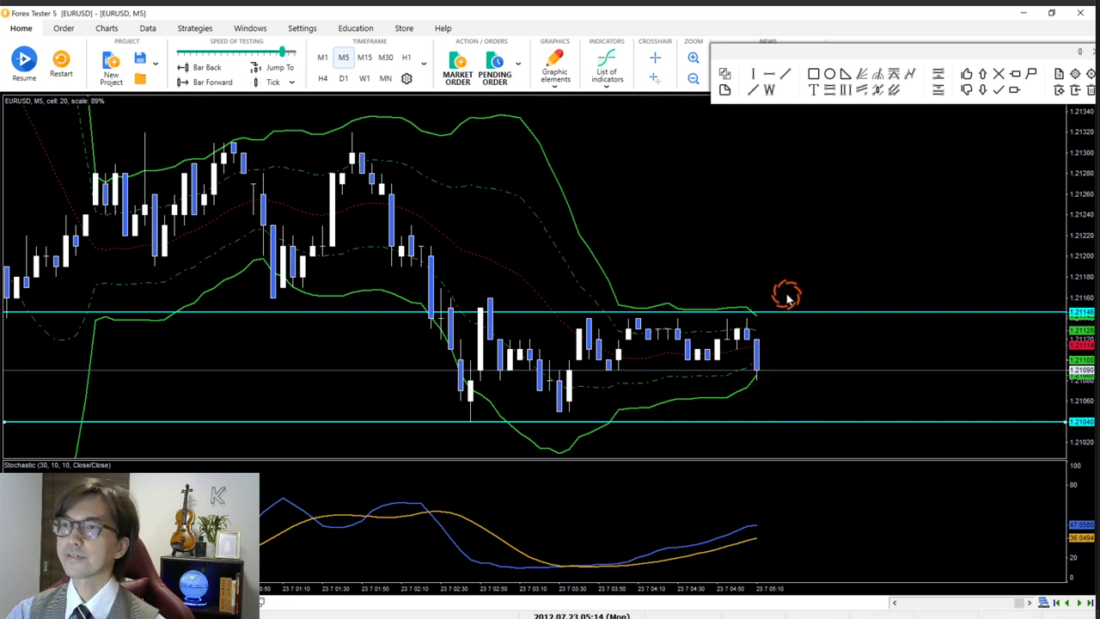
{"action": "mouse_move", "coordinate": [756, 346]}
{"action": "left_mouse_down"}
{"action": "mouse_move", "coordinate": [817, 216]}
{"action": "mouse_move", "coordinate": [800, 233]}
{"action": "left_mouse_up"}
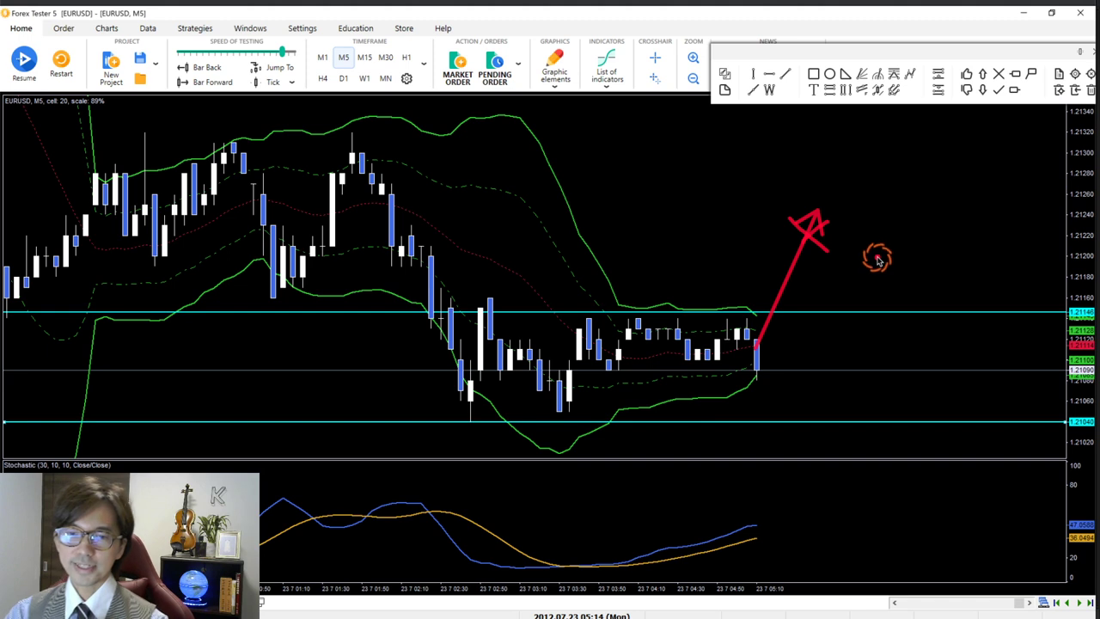
{"action": "key", "text": "Escape"}
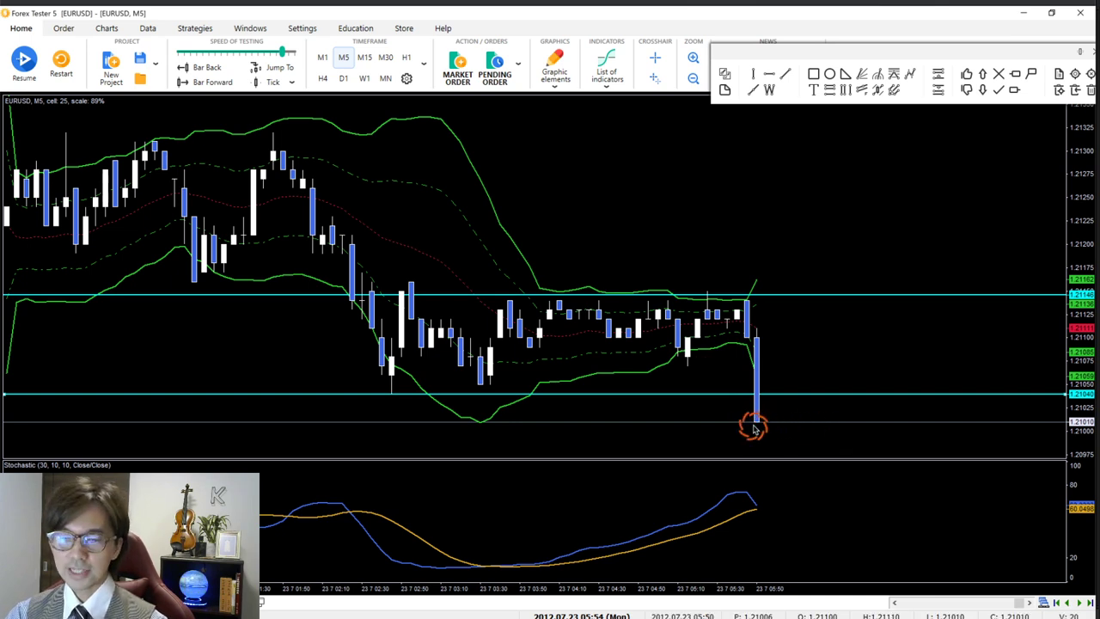
Step: Sketch a pullback with an S mark beside the breakout candle's close, circle the latest Stochastic lines, and clear the sketches
{"action": "mouse_move", "coordinate": [756, 423]}
{"action": "left_mouse_down"}
{"action": "mouse_move", "coordinate": [809, 411]}
{"action": "mouse_move", "coordinate": [830, 437]}
{"action": "mouse_move", "coordinate": [819, 422]}
{"action": "mouse_move", "coordinate": [850, 407]}
{"action": "mouse_move", "coordinate": [846, 424]}
{"action": "left_mouse_up"}
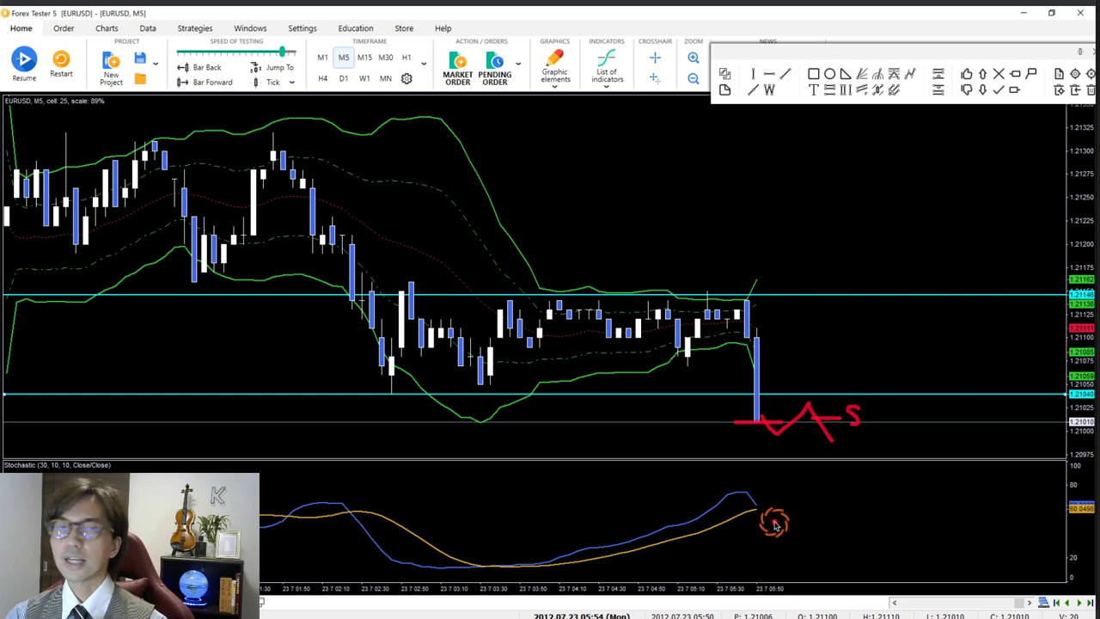
{"action": "mouse_move", "coordinate": [761, 530]}
{"action": "left_mouse_down"}
{"action": "mouse_move", "coordinate": [765, 466]}
{"action": "mouse_move", "coordinate": [774, 535]}
{"action": "left_mouse_up"}
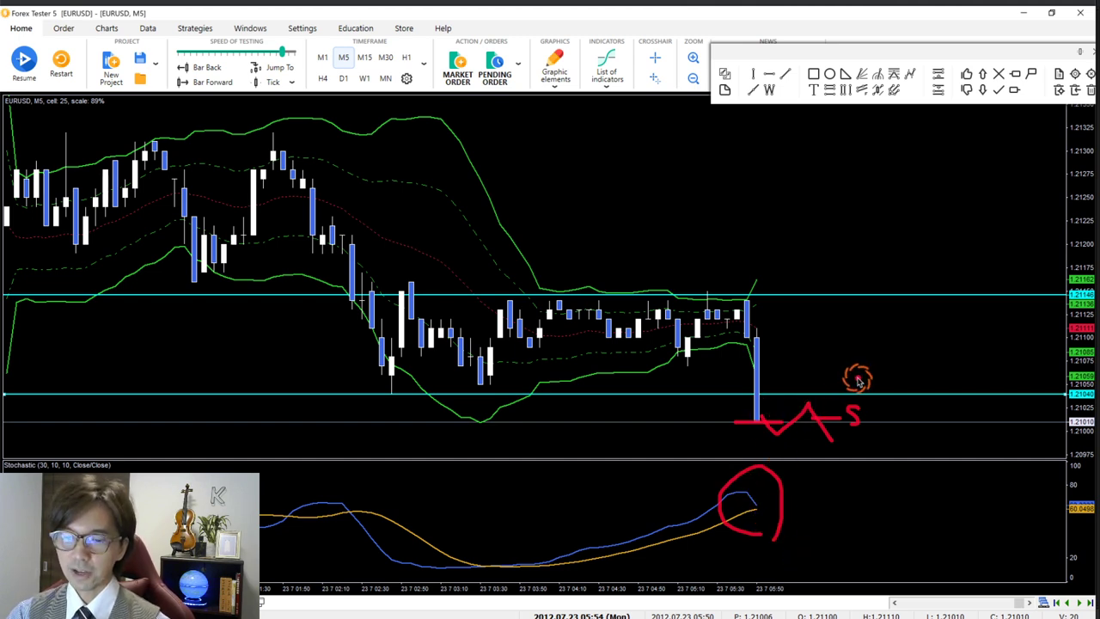
{"action": "key", "text": "e"}
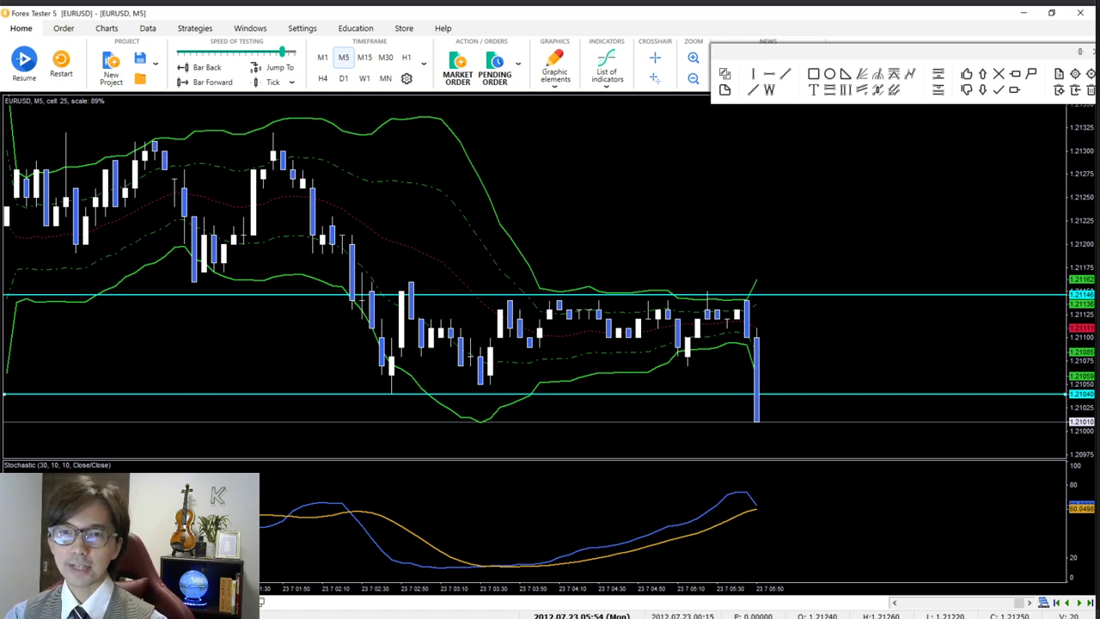
Step: Bring up the Ichimoku chart on H4, circle the leading end of the cloud, and remove the circle
{"action": "key", "text": "ctrl+Tab"}
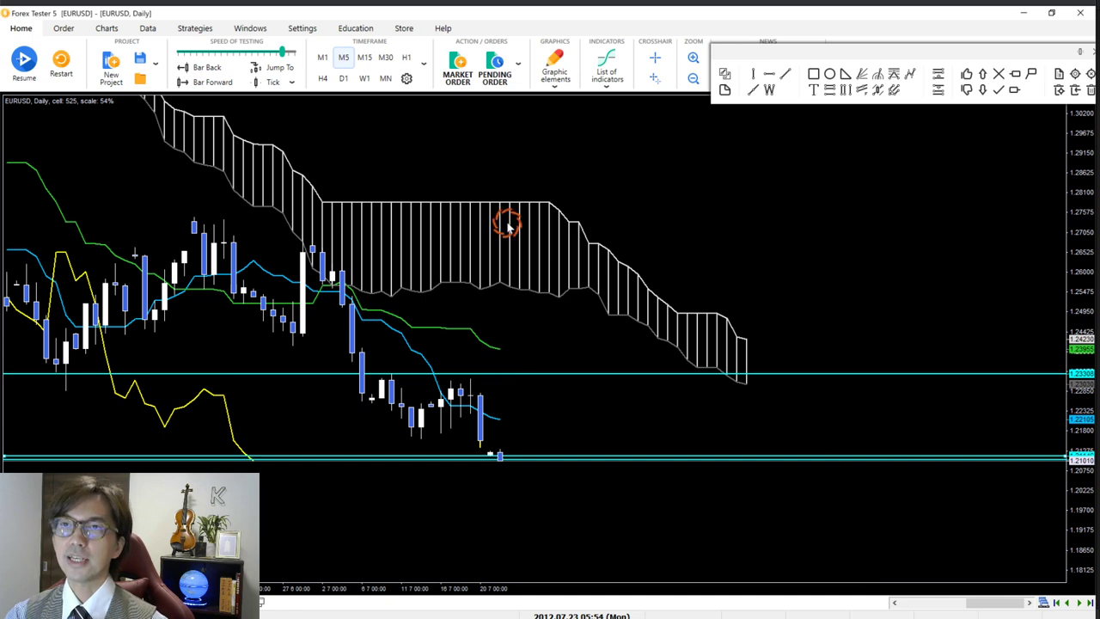
{"action": "left_click", "coordinate": [323, 78]}
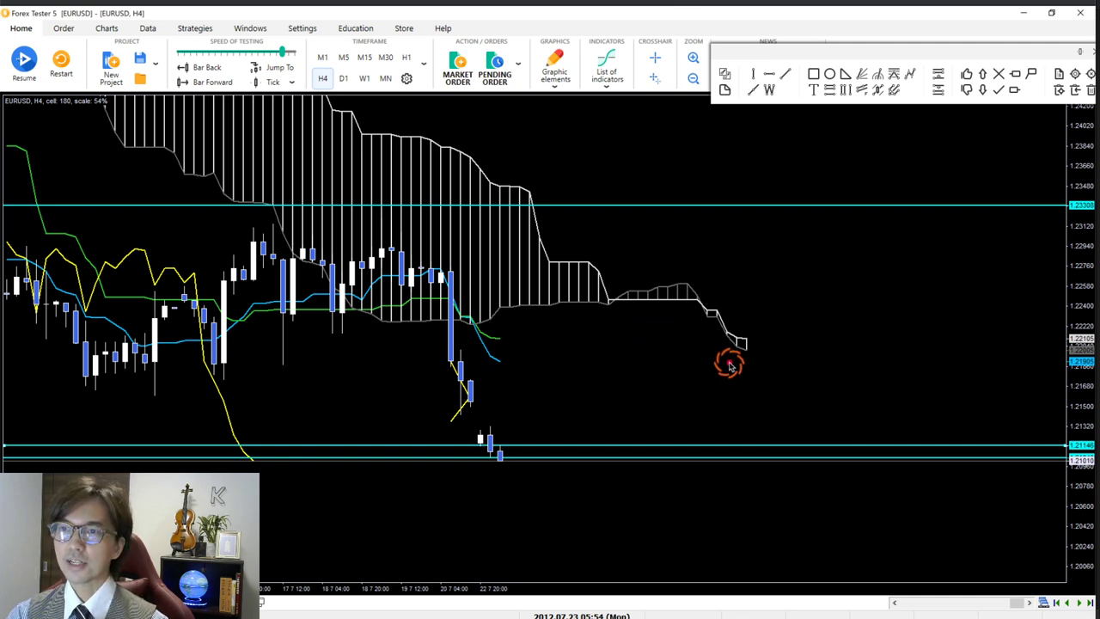
{"action": "mouse_move", "coordinate": [746, 358]}
{"action": "left_mouse_down"}
{"action": "mouse_move", "coordinate": [779, 327]}
{"action": "mouse_move", "coordinate": [748, 364]}
{"action": "left_mouse_up"}
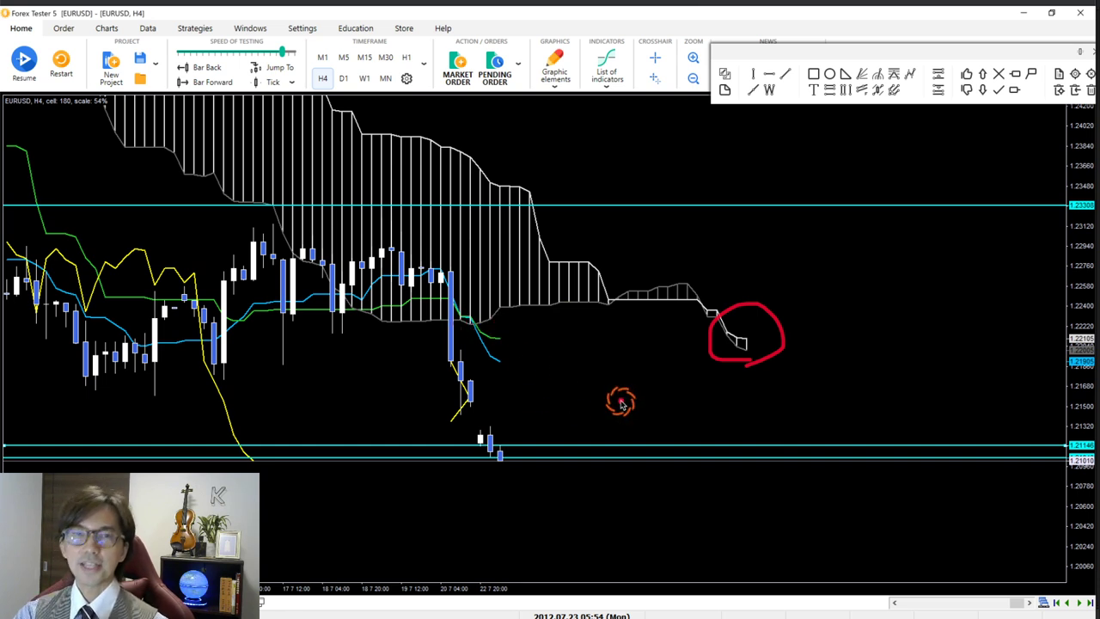
{"action": "key", "text": "ctrl+z"}
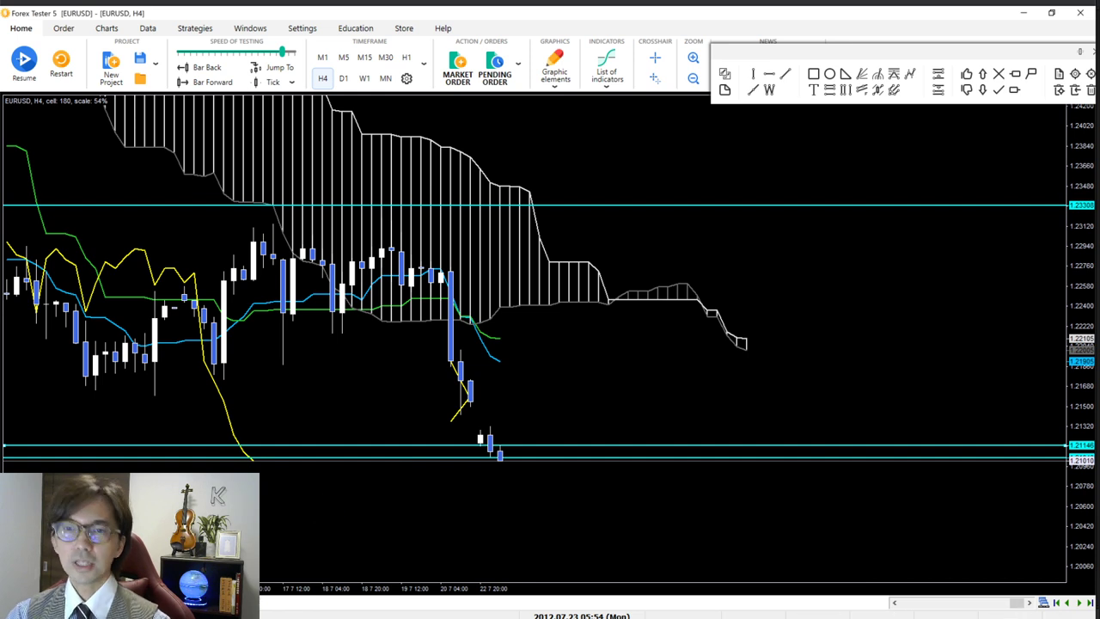
Step: Show the Ichimoku chart on H1, trace the drop through the gap below the triangle, clear it, and switch to M30
{"action": "key", "text": "ctrl+3"}
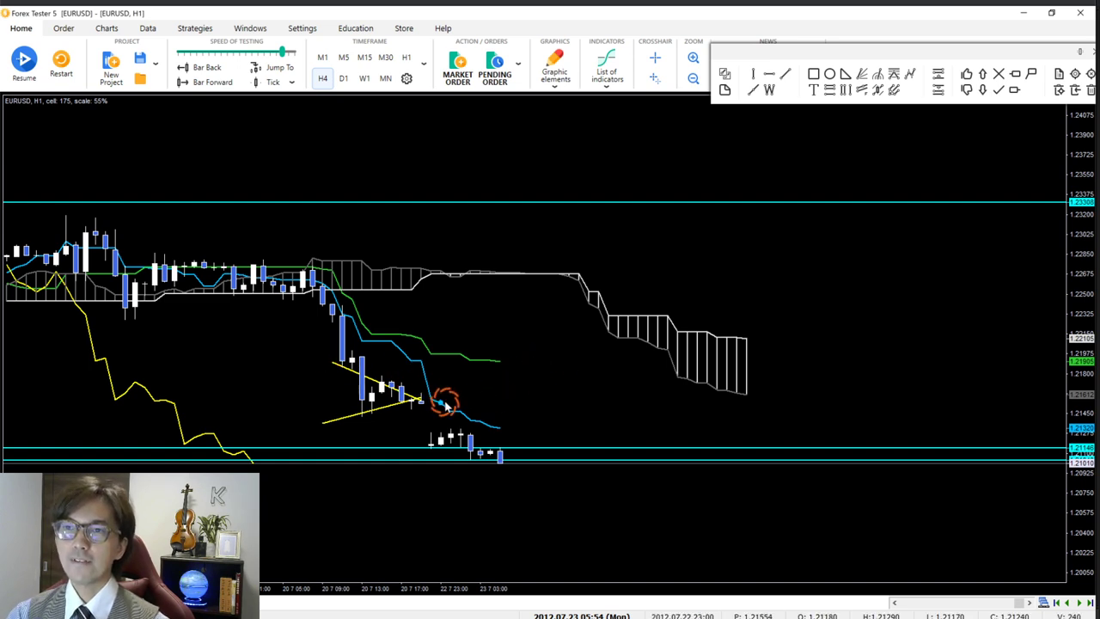
{"action": "mouse_move", "coordinate": [430, 434]}
{"action": "left_mouse_down"}
{"action": "mouse_move", "coordinate": [414, 414]}
{"action": "mouse_move", "coordinate": [434, 424]}
{"action": "mouse_move", "coordinate": [427, 440]}
{"action": "mouse_move", "coordinate": [464, 432]}
{"action": "mouse_move", "coordinate": [504, 459]}
{"action": "mouse_move", "coordinate": [493, 464]}
{"action": "left_mouse_up"}
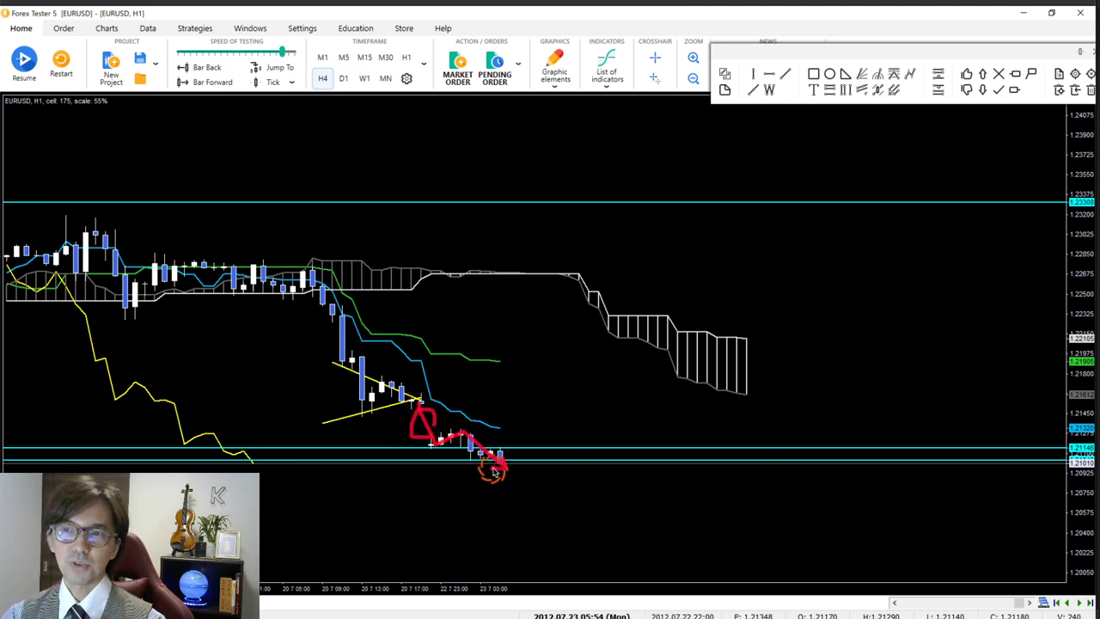
{"action": "key", "text": "e"}
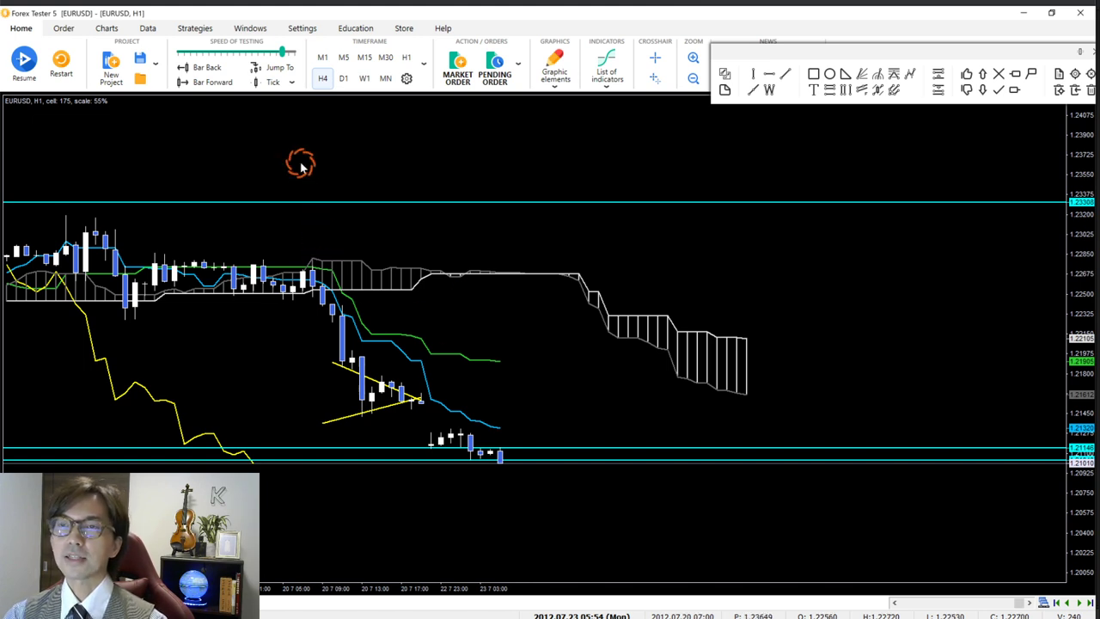
{"action": "left_click", "coordinate": [383, 61]}
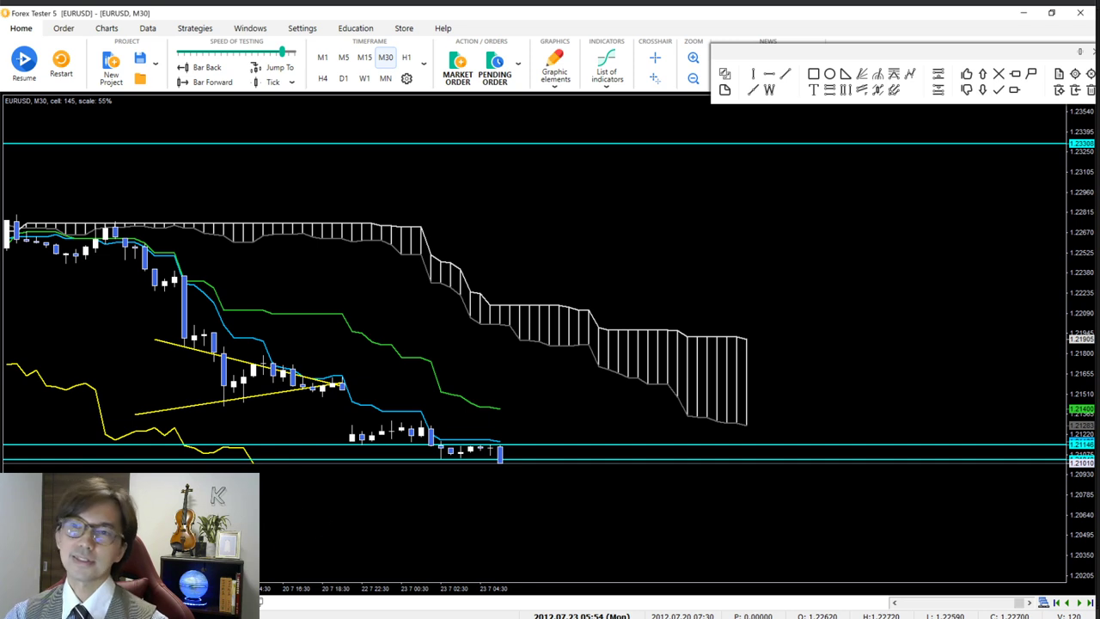
Step: Return to the M5 chart, sketch over the range lines at 1.21146 and 1.21040 with a downward breakout arrow, and clear the sketches
{"action": "key", "text": "ctrl+Tab"}
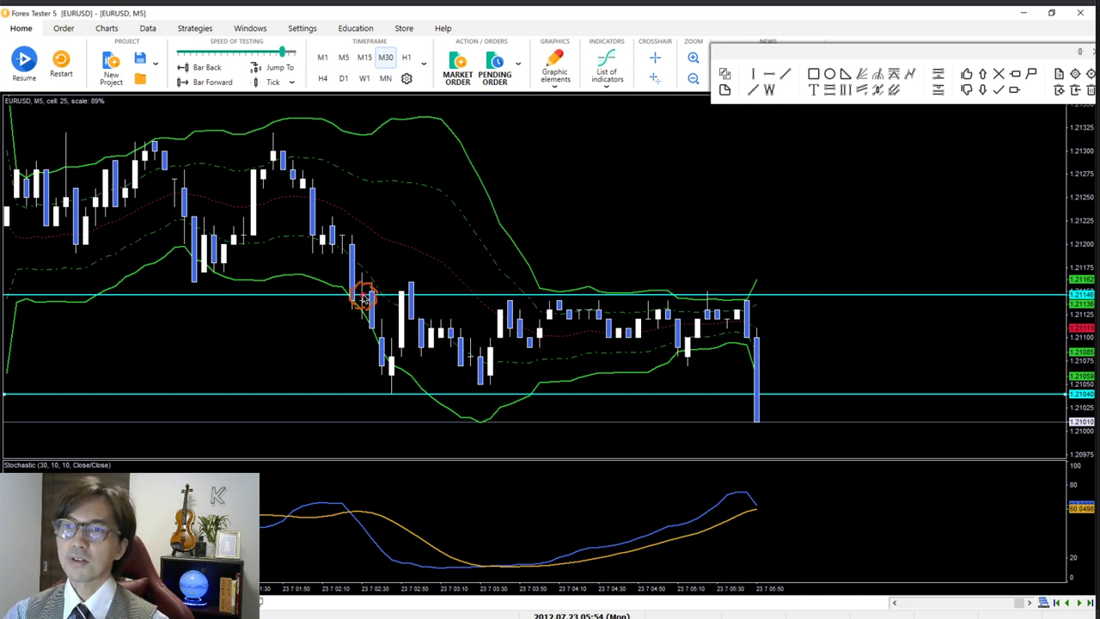
{"action": "left_click_drag", "start_coordinate": [358, 295], "coordinate": [771, 298]}
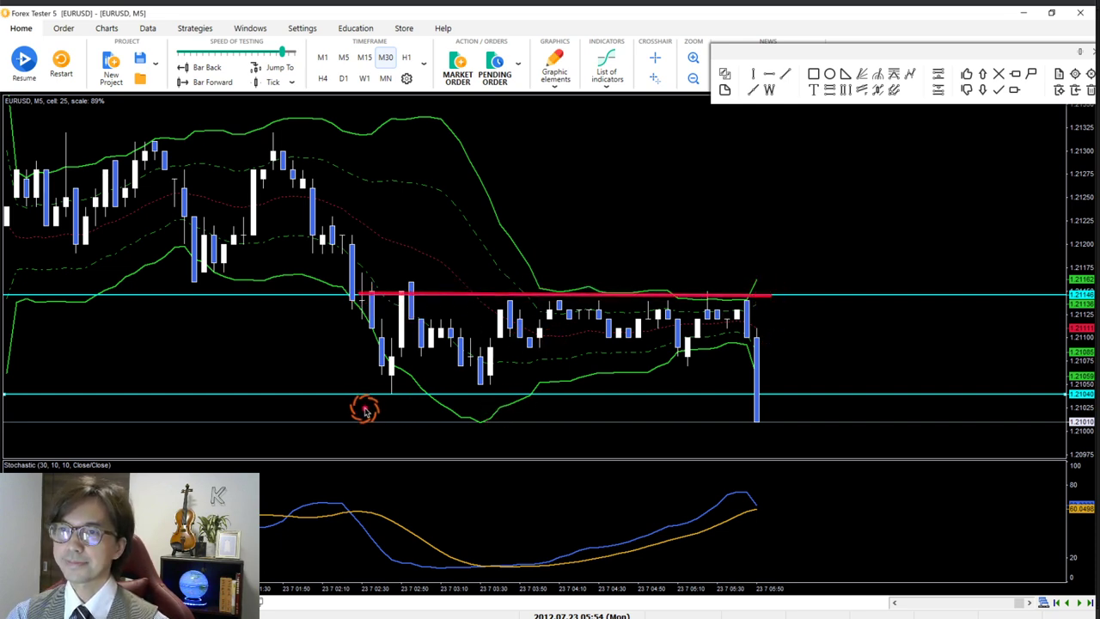
{"action": "left_click_drag", "start_coordinate": [349, 395], "coordinate": [794, 400]}
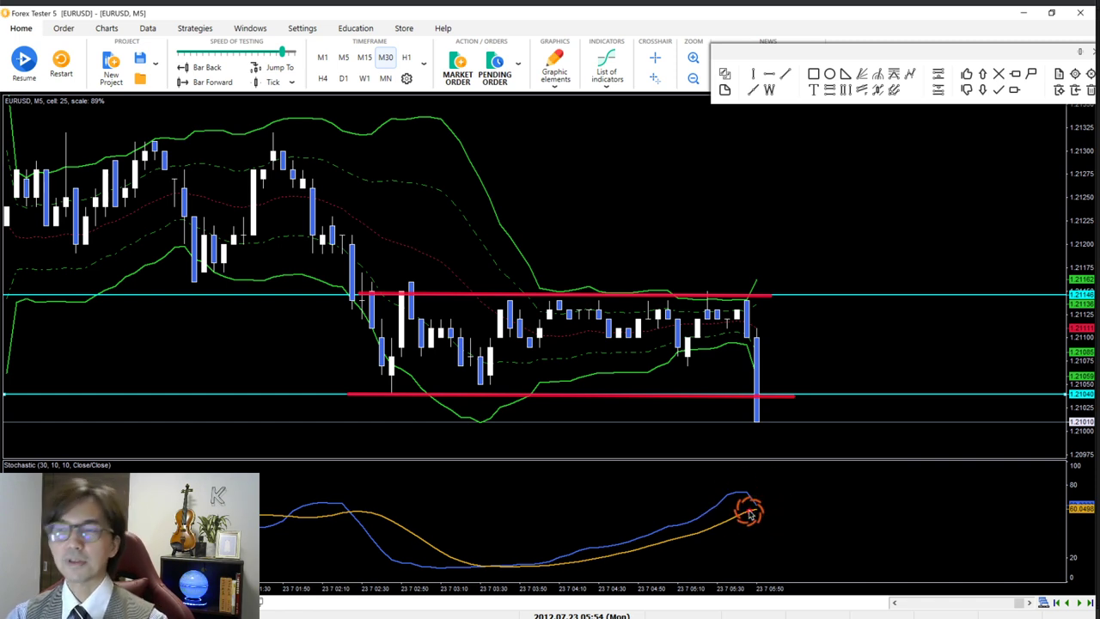
{"action": "left_click_drag", "start_coordinate": [769, 421], "coordinate": [808, 480]}
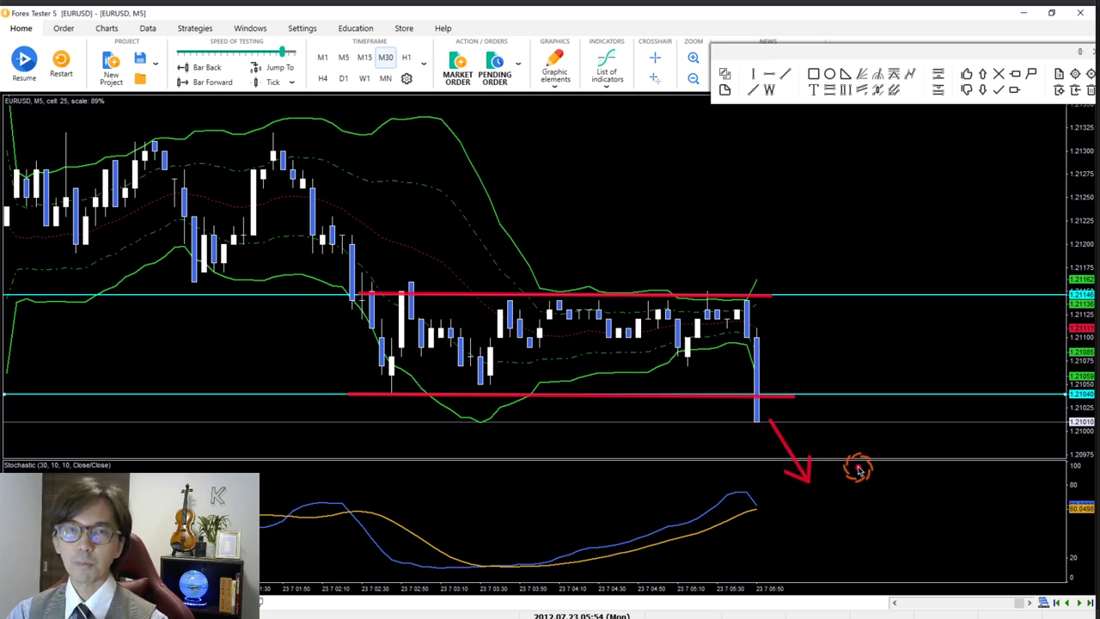
{"action": "key", "text": "e"}
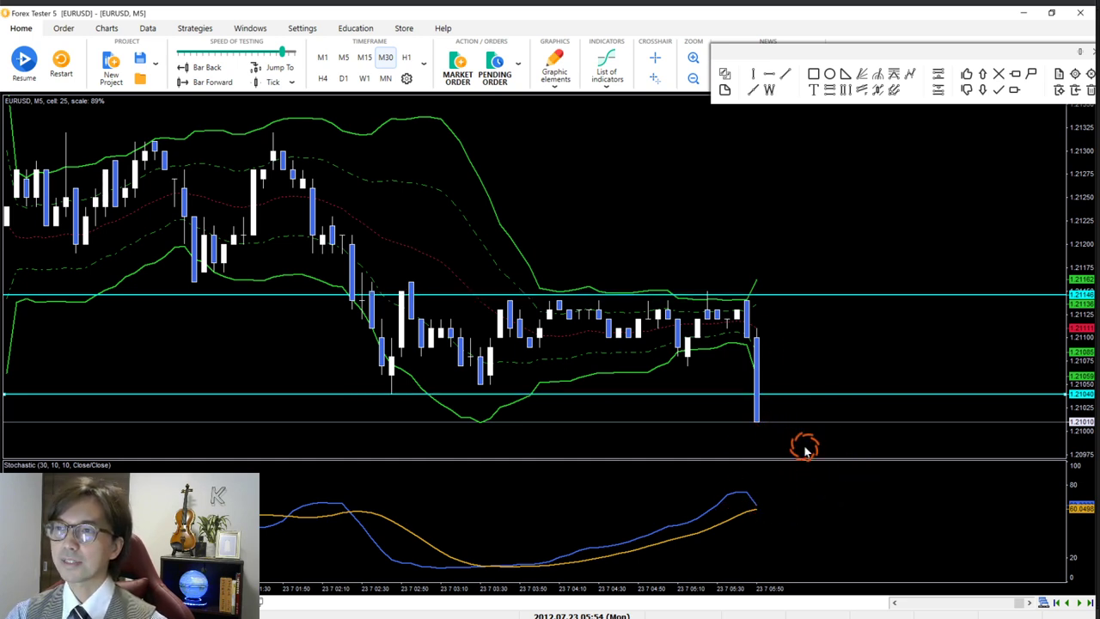
Step: Advance the M5 backtest two bars to 06:04 on 23 July 2012
{"action": "key", "text": "F12"}
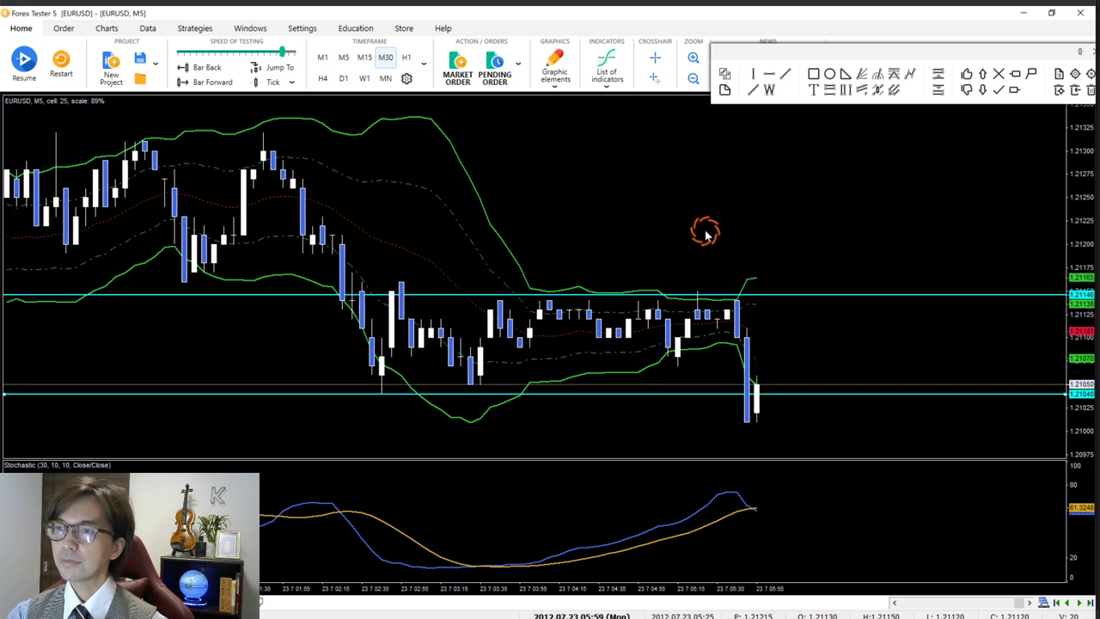
{"action": "key", "text": "F12"}
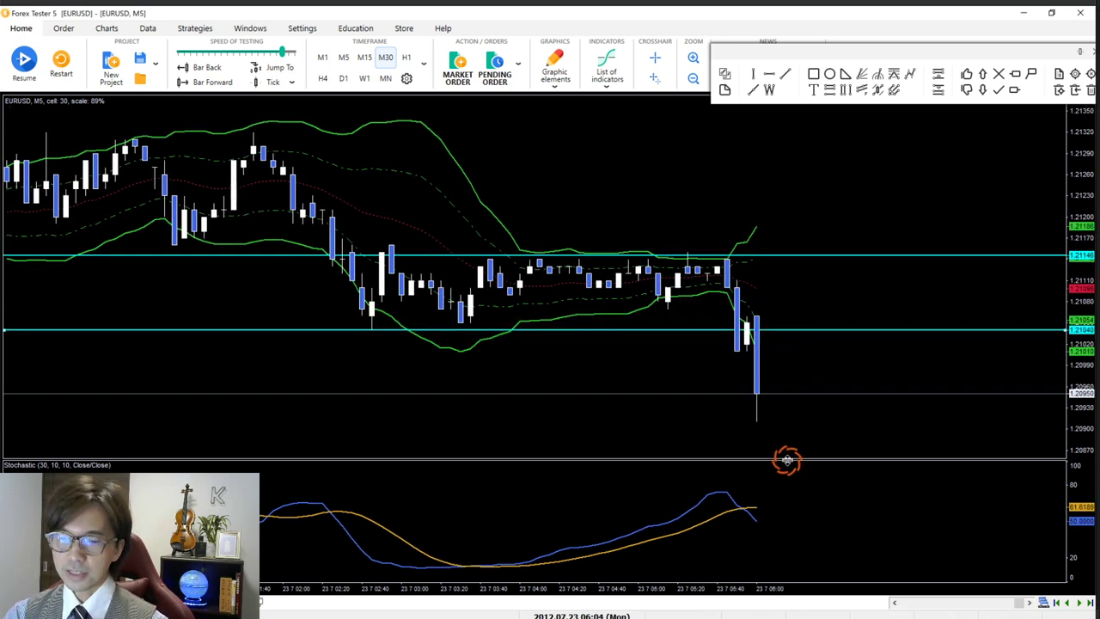
Step: Circle the Stochastic crossover, mark a sell level at the latest candle's close, and clear the sketches
{"action": "mouse_move", "coordinate": [749, 531]}
{"action": "left_mouse_down"}
{"action": "mouse_move", "coordinate": [707, 498]}
{"action": "mouse_move", "coordinate": [766, 521]}
{"action": "mouse_move", "coordinate": [757, 529]}
{"action": "left_mouse_up"}
{"action": "left_click_drag", "start_coordinate": [739, 390], "coordinate": [773, 390]}
{"action": "mouse_move", "coordinate": [789, 385]}
{"action": "left_mouse_down"}
{"action": "mouse_move", "coordinate": [808, 385]}
{"action": "mouse_move", "coordinate": [803, 404]}
{"action": "left_mouse_up"}
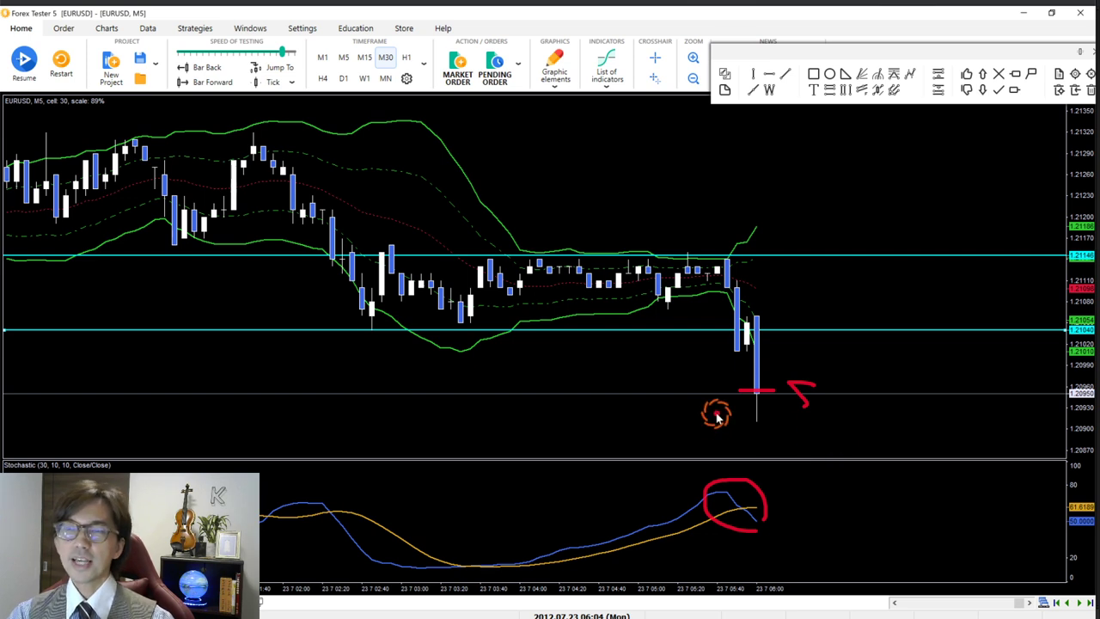
{"action": "key", "text": "Escape"}
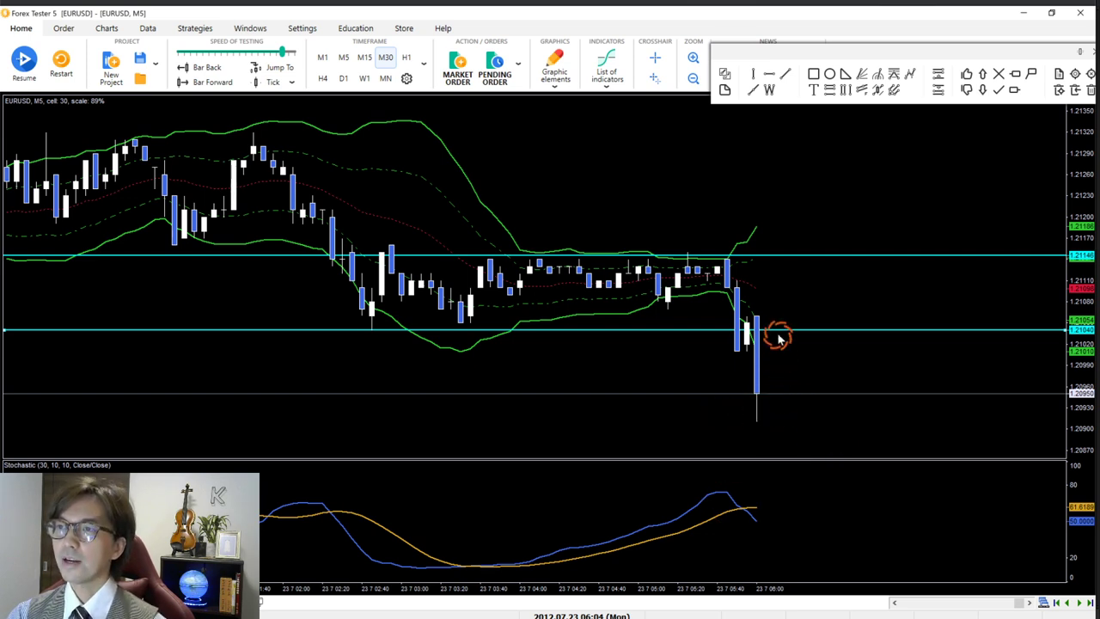
Step: Move the lower horizontal line to 1.20950 as the sell entry and the upper line to 1.21175 as the stop
{"action": "left_click_drag", "start_coordinate": [776, 334], "coordinate": [782, 394]}
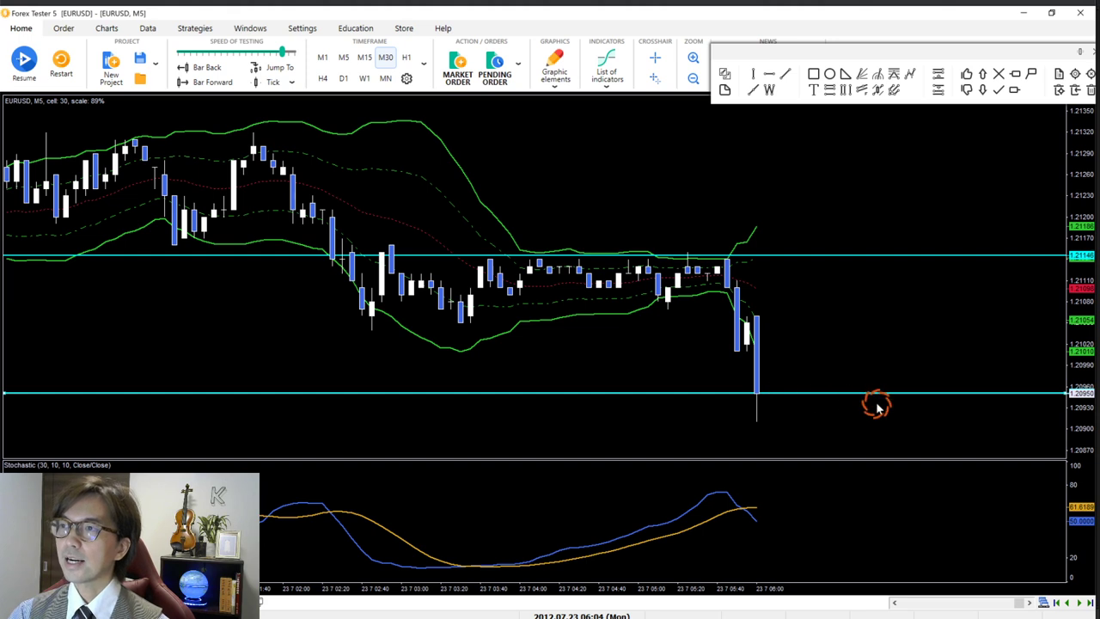
{"action": "left_click_drag", "start_coordinate": [945, 451], "coordinate": [1055, 400]}
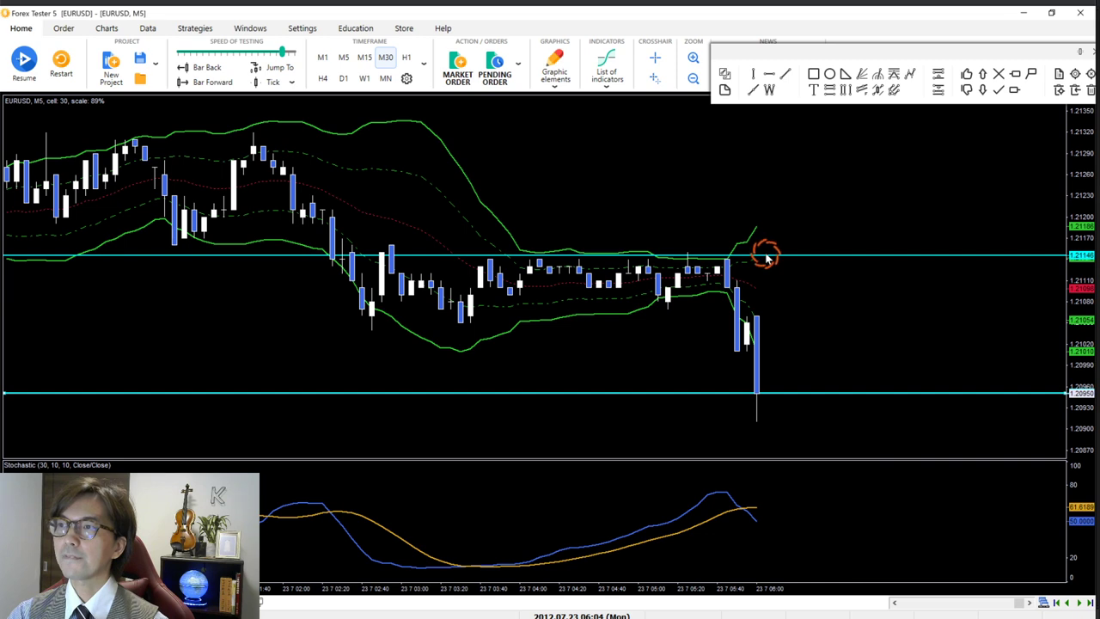
{"action": "left_click_drag", "start_coordinate": [776, 255], "coordinate": [773, 233]}
{"action": "left_click_drag", "start_coordinate": [952, 169], "coordinate": [1068, 231]}
{"action": "key", "text": "ctrl+z"}
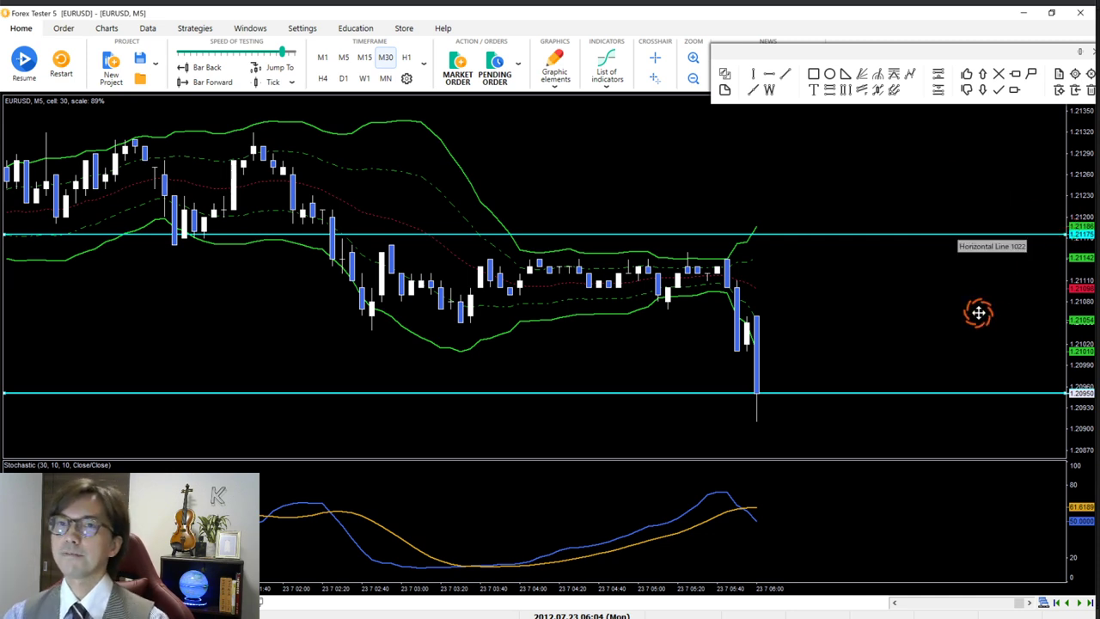
Step: Measure the distance on the M5 chart from the 1.20950 line up to the 1.21175 line with the crosshair
{"action": "left_click", "coordinate": [655, 57]}
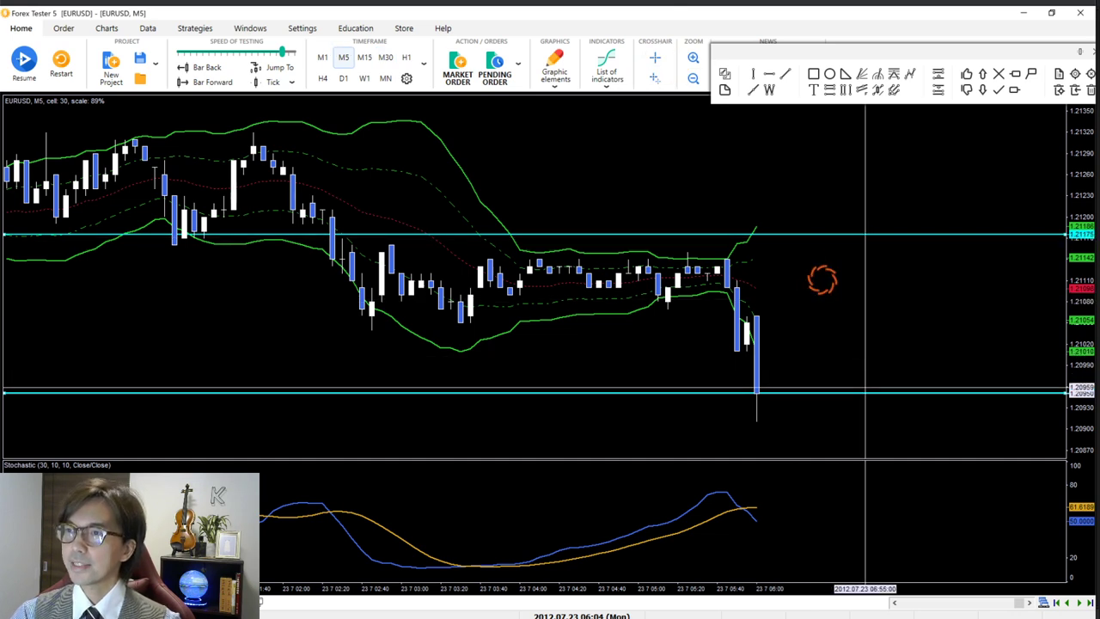
{"action": "left_click_drag", "start_coordinate": [866, 394], "coordinate": [869, 232]}
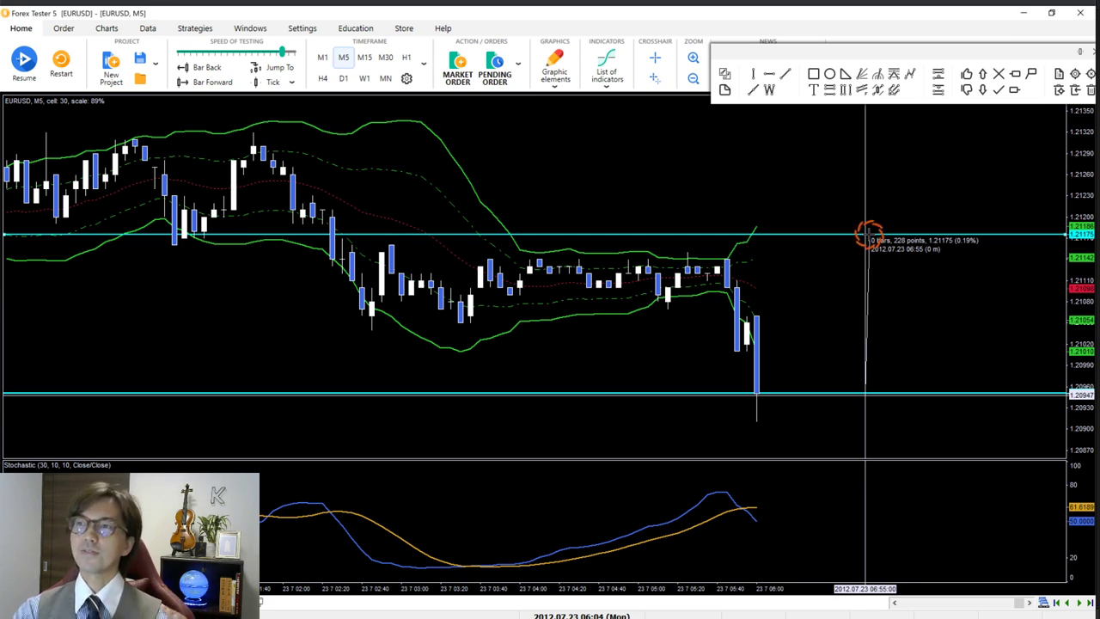
{"action": "left_click_drag", "start_coordinate": [867, 233], "coordinate": [850, 223]}
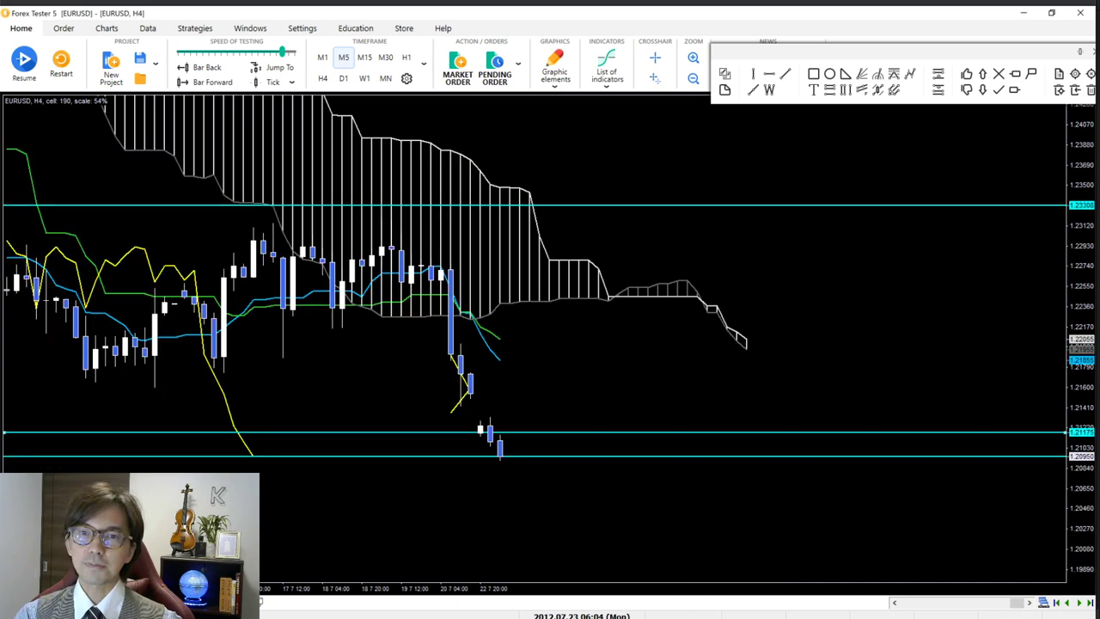
Step: Switch the Ichimoku chart to Daily and delete the horizontal line at 1.23300
{"action": "left_click", "coordinate": [346, 86]}
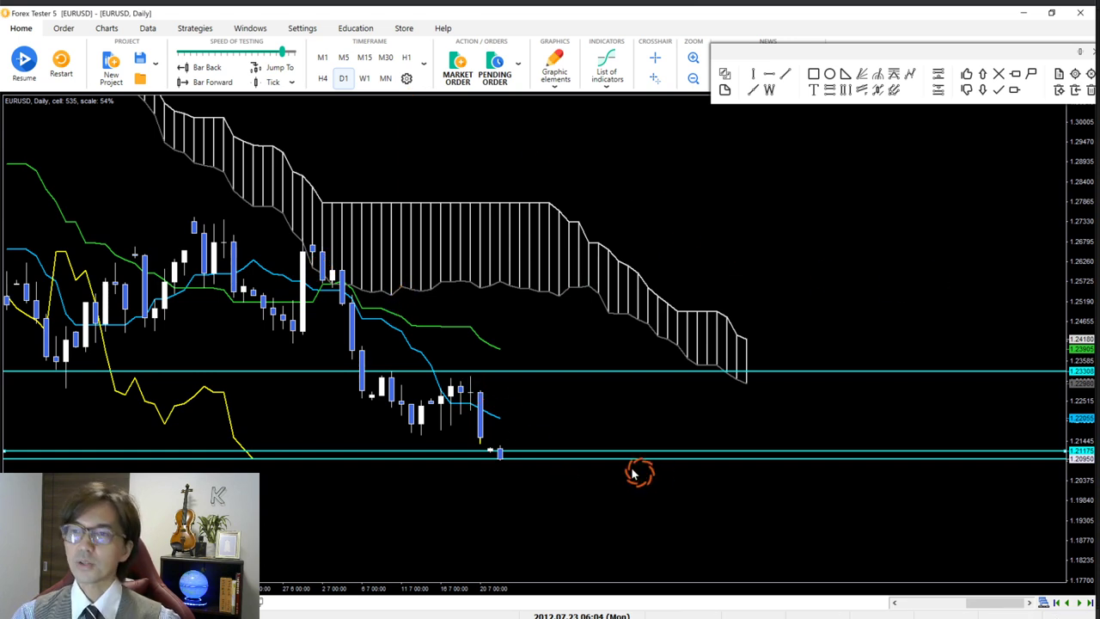
{"action": "right_click", "coordinate": [499, 374]}
{"action": "left_click", "coordinate": [524, 402]}
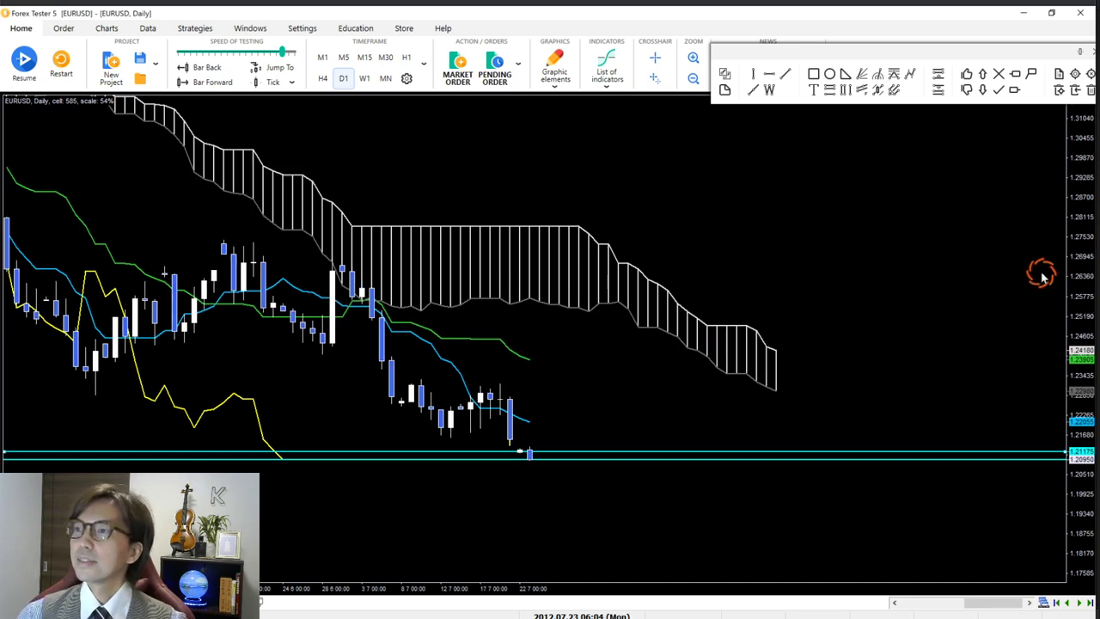
{"action": "left_click_drag", "start_coordinate": [1081, 331], "coordinate": [1073, 307]}
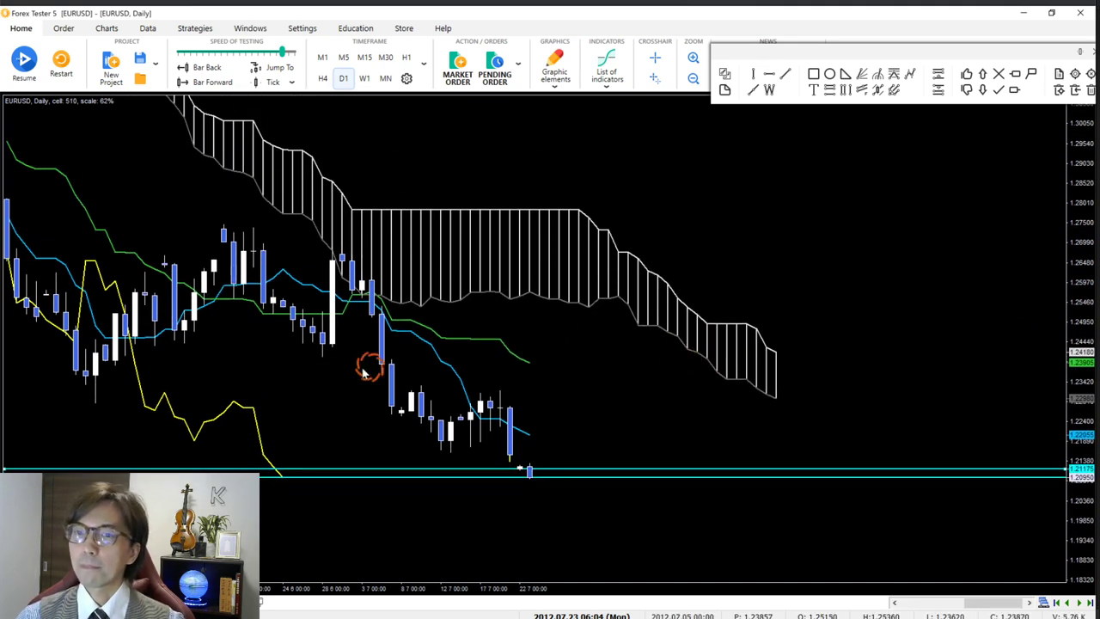
Step: Advance the M5 backtest to 10:24 on 23 July 2012, mark the stop-out at the 1.21175 line with a cross, and clear it
{"action": "key", "text": "ctrl+Tab"}
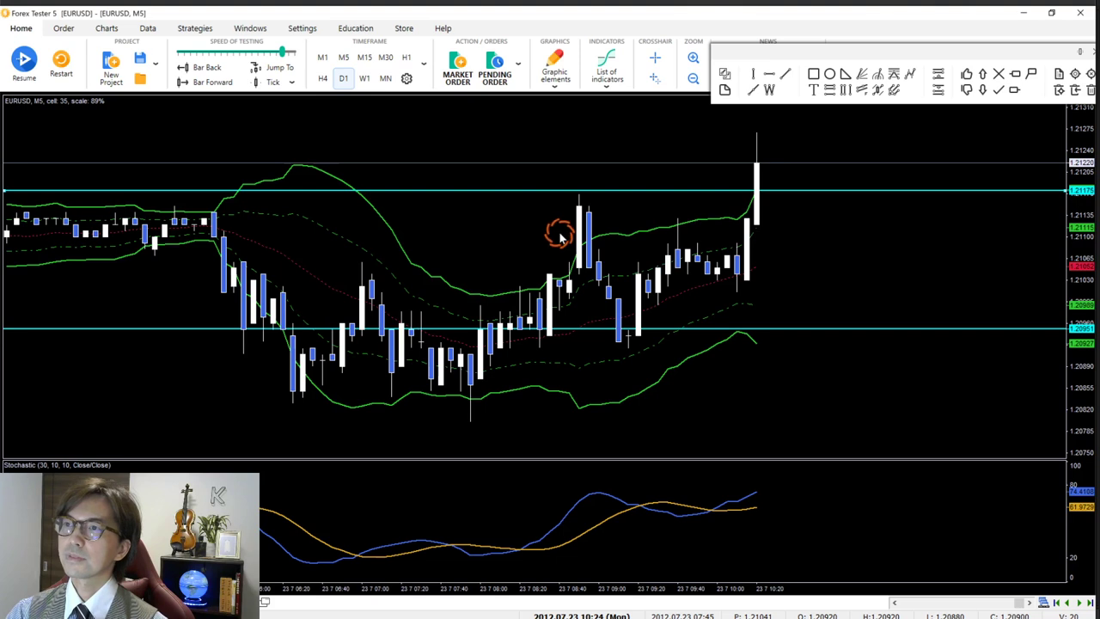
{"action": "mouse_move", "coordinate": [737, 222]}
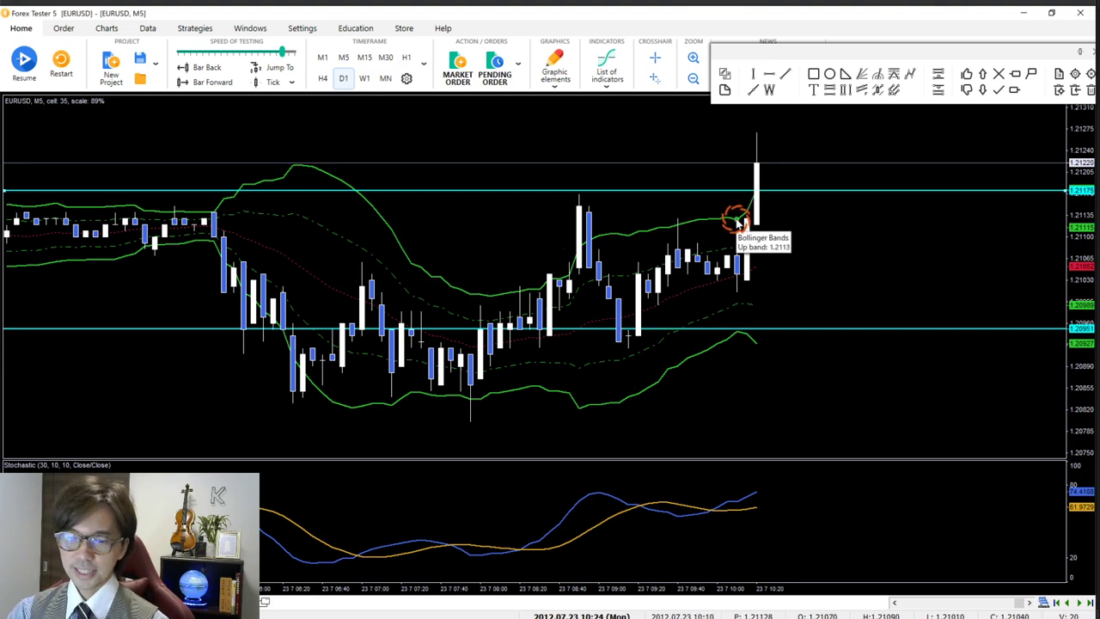
{"action": "mouse_move", "coordinate": [756, 177]}
{"action": "left_mouse_down"}
{"action": "mouse_move", "coordinate": [784, 217]}
{"action": "mouse_move", "coordinate": [760, 210]}
{"action": "left_mouse_up"}
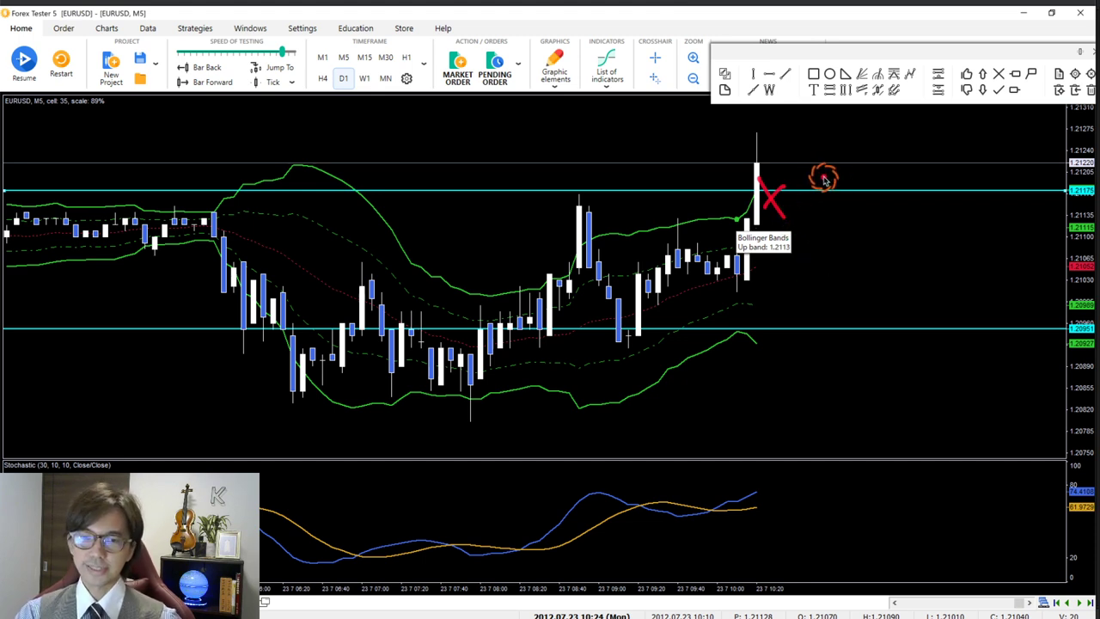
{"action": "key", "text": "Escape"}
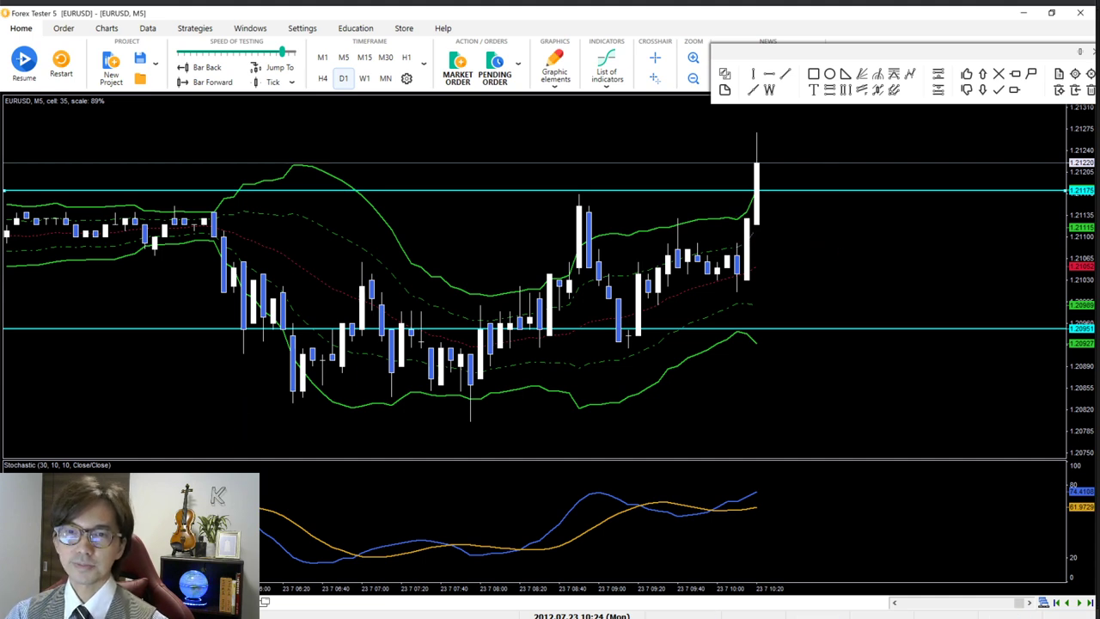
Step: Show the Daily Ichimoku chart, sketch a downward arrow continuing from the latest candles, and clear it
{"action": "key", "text": "ctrl+Tab"}
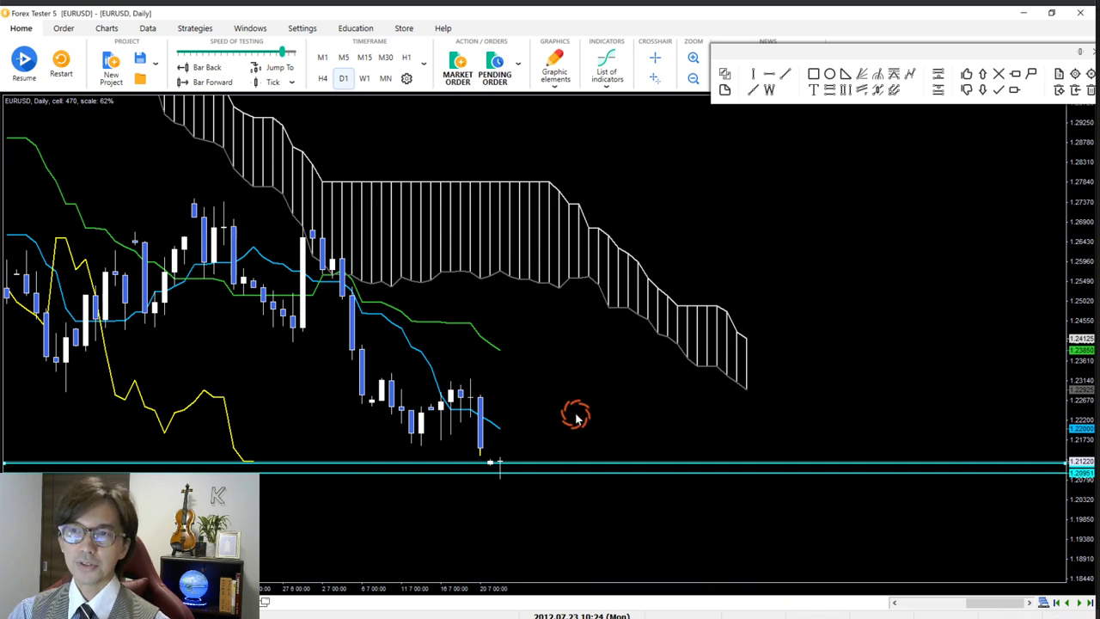
{"action": "left_click_drag", "start_coordinate": [479, 442], "coordinate": [550, 516]}
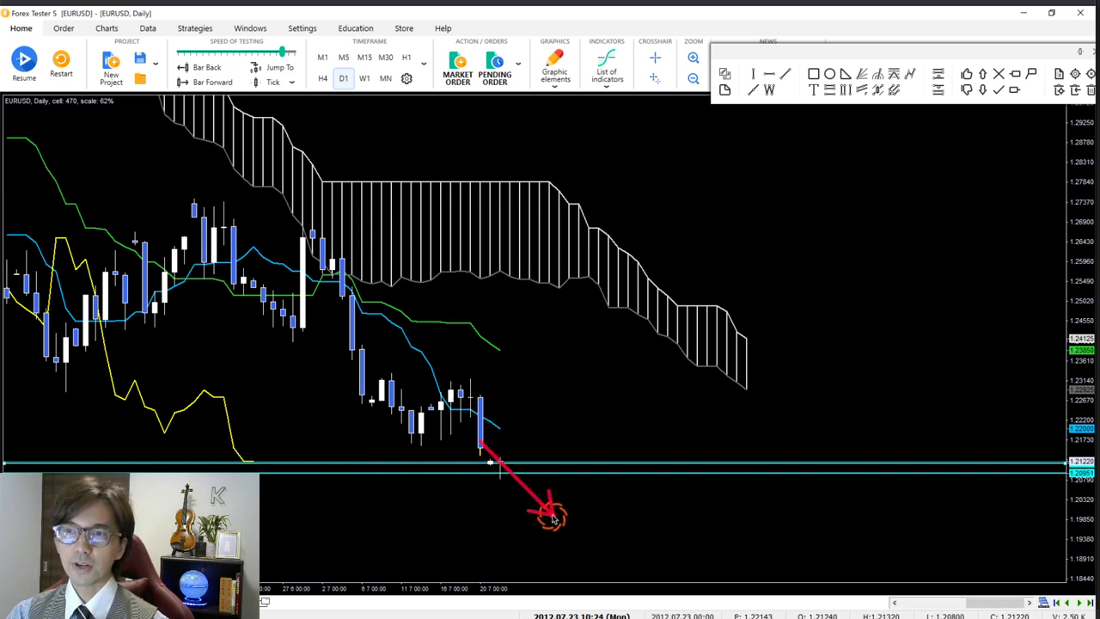
{"action": "key", "text": "Escape"}
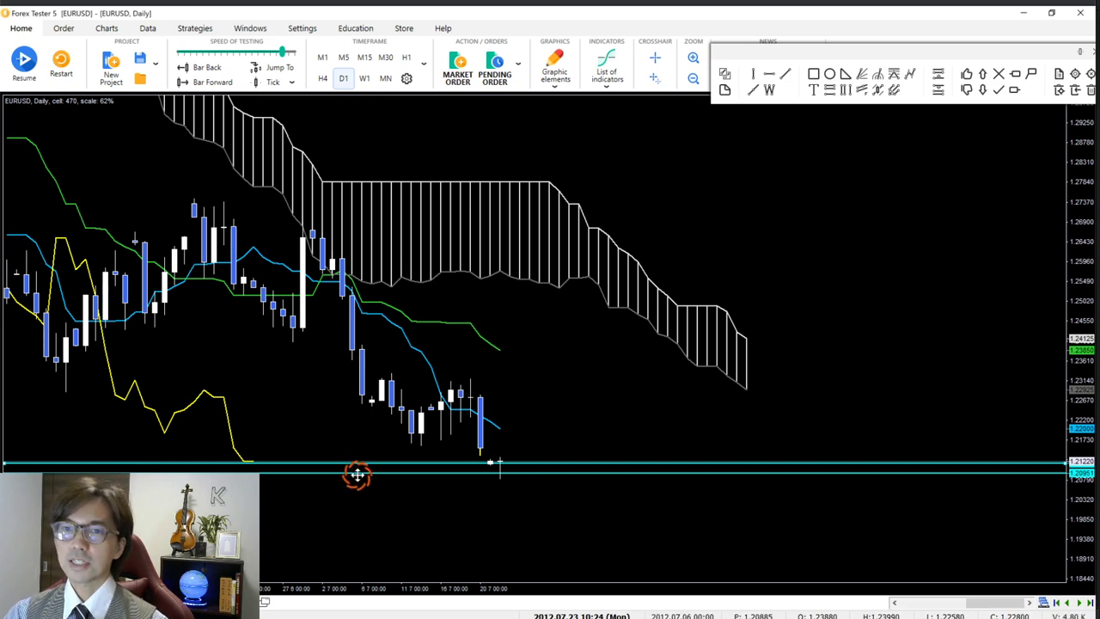
Step: Return to M5, trace the rising zigzag ending in a cross, write 2% beside an arrow between the two lines, and clear the sketches
{"action": "key", "text": "ctrl+Tab"}
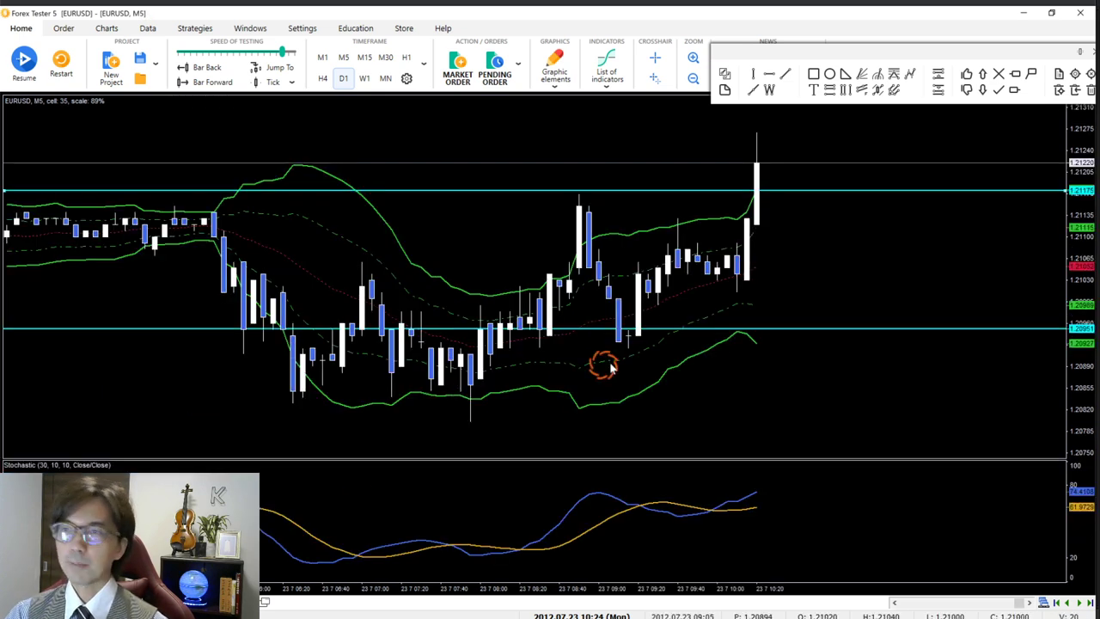
{"action": "mouse_move", "coordinate": [470, 384]}
{"action": "left_mouse_down"}
{"action": "mouse_move", "coordinate": [576, 212]}
{"action": "mouse_move", "coordinate": [616, 340]}
{"action": "mouse_move", "coordinate": [757, 150]}
{"action": "left_mouse_up"}
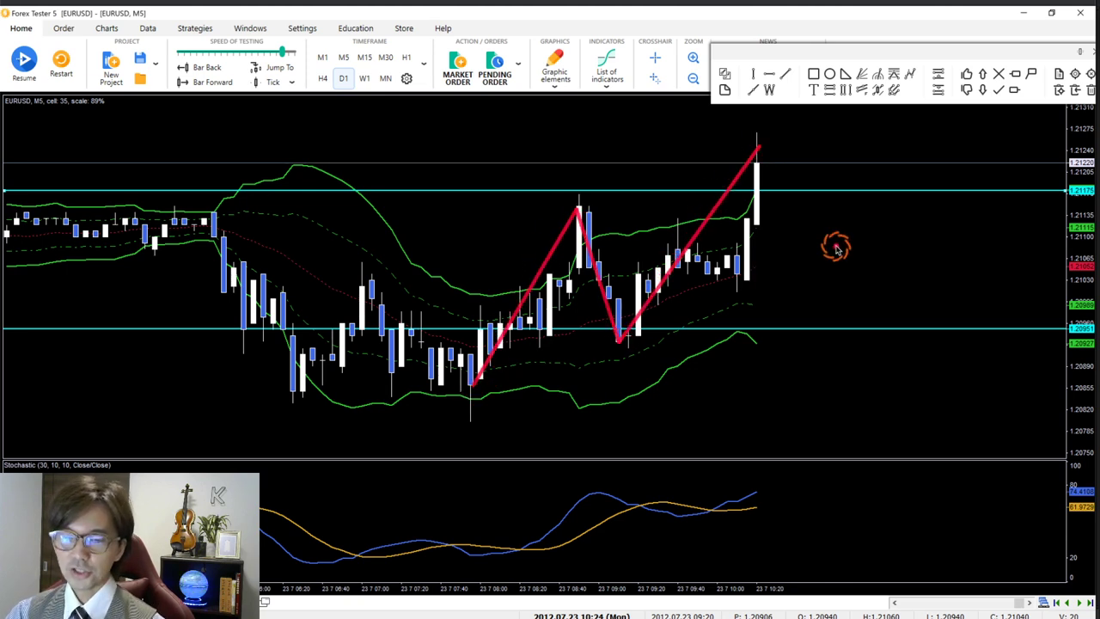
{"action": "mouse_move", "coordinate": [775, 134]}
{"action": "left_mouse_down"}
{"action": "mouse_move", "coordinate": [804, 168]}
{"action": "mouse_move", "coordinate": [778, 164]}
{"action": "left_mouse_up"}
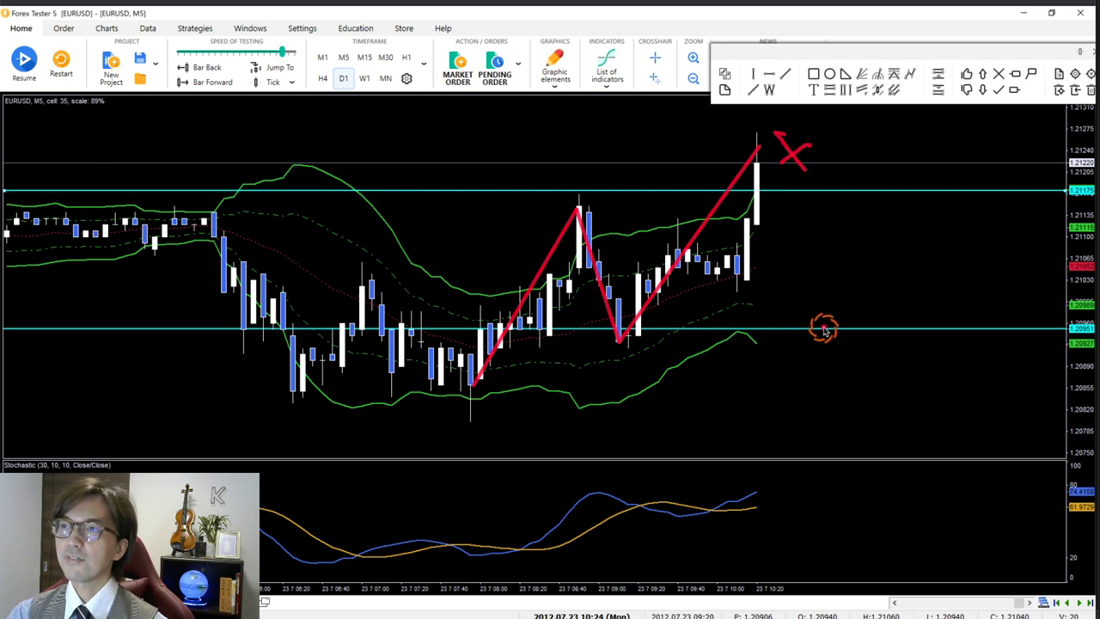
{"action": "mouse_move", "coordinate": [823, 326]}
{"action": "left_mouse_down"}
{"action": "mouse_move", "coordinate": [823, 187]}
{"action": "mouse_move", "coordinate": [847, 266]}
{"action": "mouse_move", "coordinate": [871, 273]}
{"action": "left_mouse_up"}
{"action": "mouse_move", "coordinate": [919, 216]}
{"action": "left_mouse_down"}
{"action": "mouse_move", "coordinate": [909, 253]}
{"action": "mouse_move", "coordinate": [900, 250]}
{"action": "mouse_move", "coordinate": [928, 262]}
{"action": "left_mouse_up"}
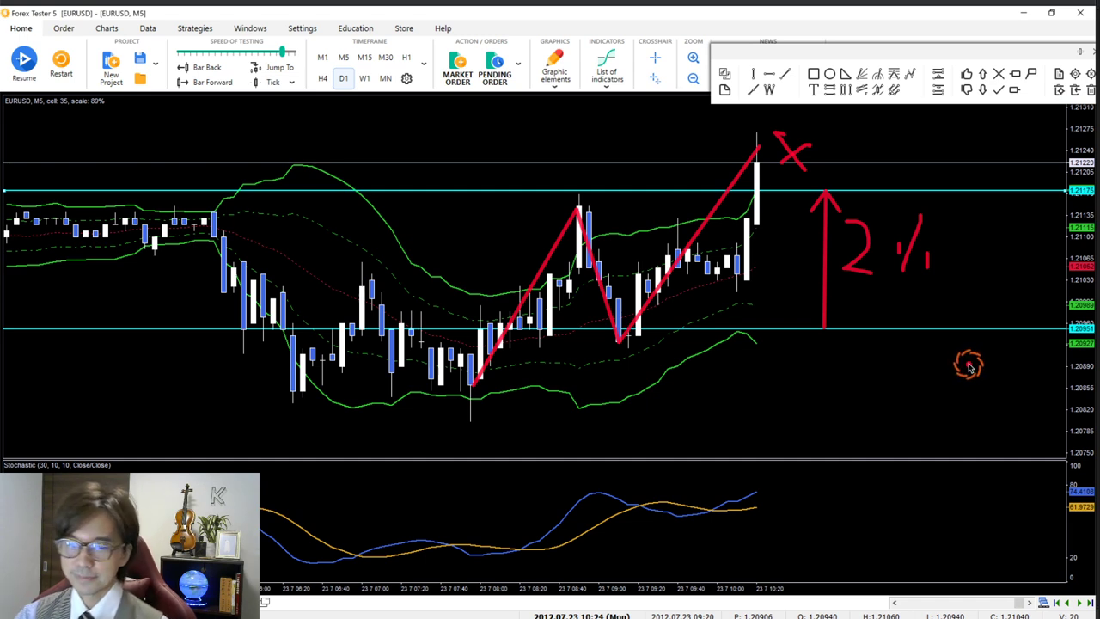
{"action": "key", "text": "Escape"}
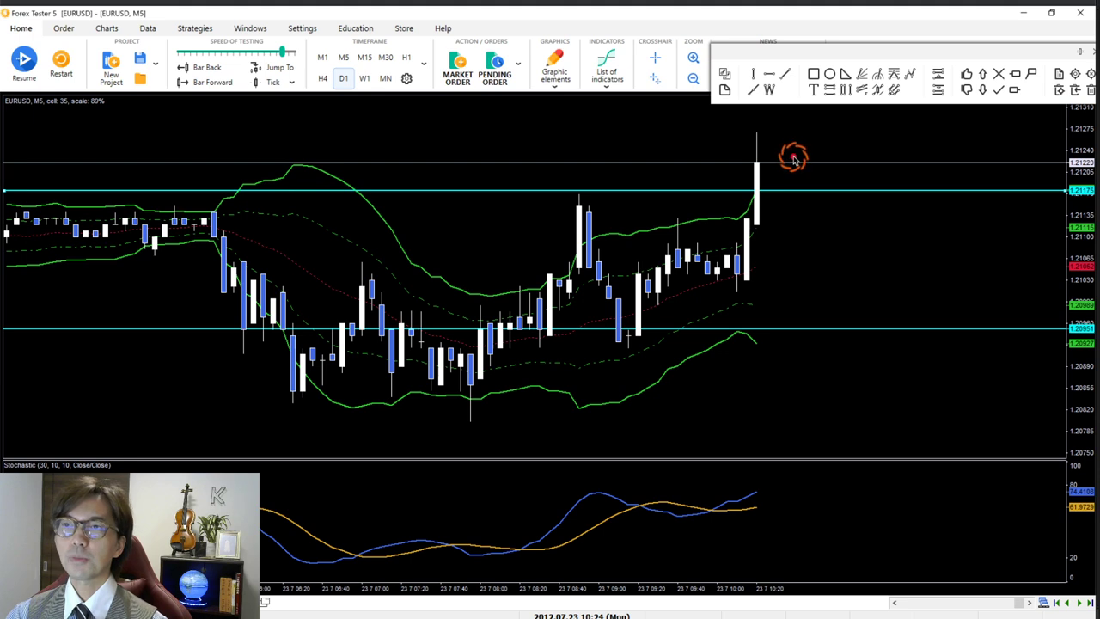
Step: Trace the rising swings with arrows, circle the earlier high and the latest candle near the 1.21175 line, and clear the sketches
{"action": "mouse_move", "coordinate": [457, 391]}
{"action": "left_mouse_down"}
{"action": "mouse_move", "coordinate": [561, 221]}
{"action": "mouse_move", "coordinate": [635, 333]}
{"action": "mouse_move", "coordinate": [753, 189]}
{"action": "left_mouse_up"}
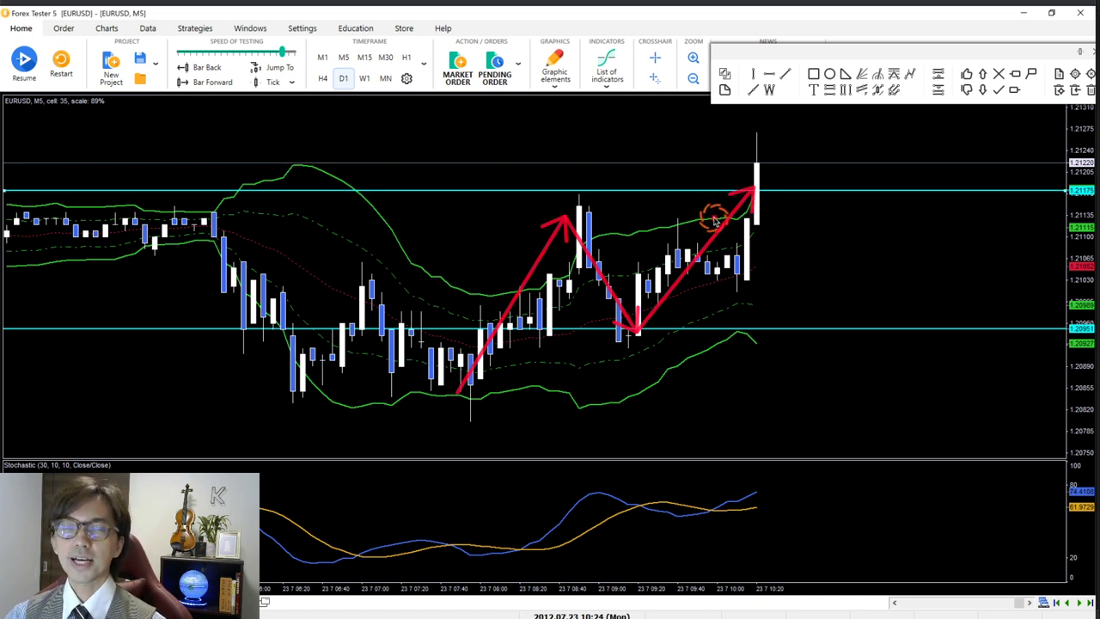
{"action": "key", "text": "Escape"}
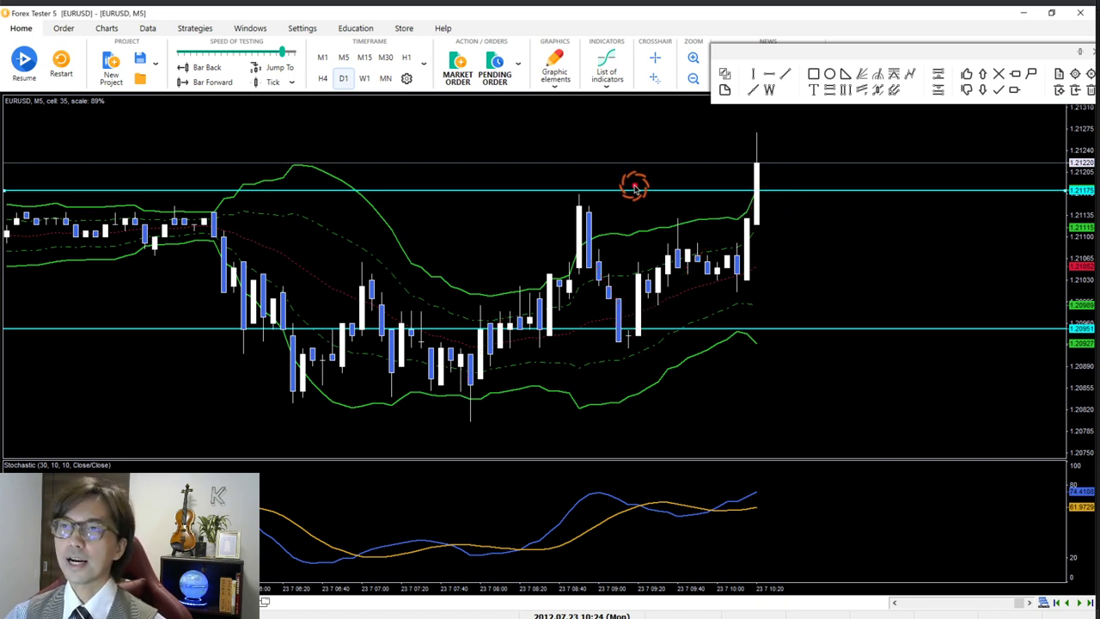
{"action": "mouse_move", "coordinate": [536, 132]}
{"action": "left_mouse_down"}
{"action": "mouse_move", "coordinate": [572, 180]}
{"action": "mouse_move", "coordinate": [582, 177]}
{"action": "mouse_move", "coordinate": [590, 215]}
{"action": "left_mouse_up"}
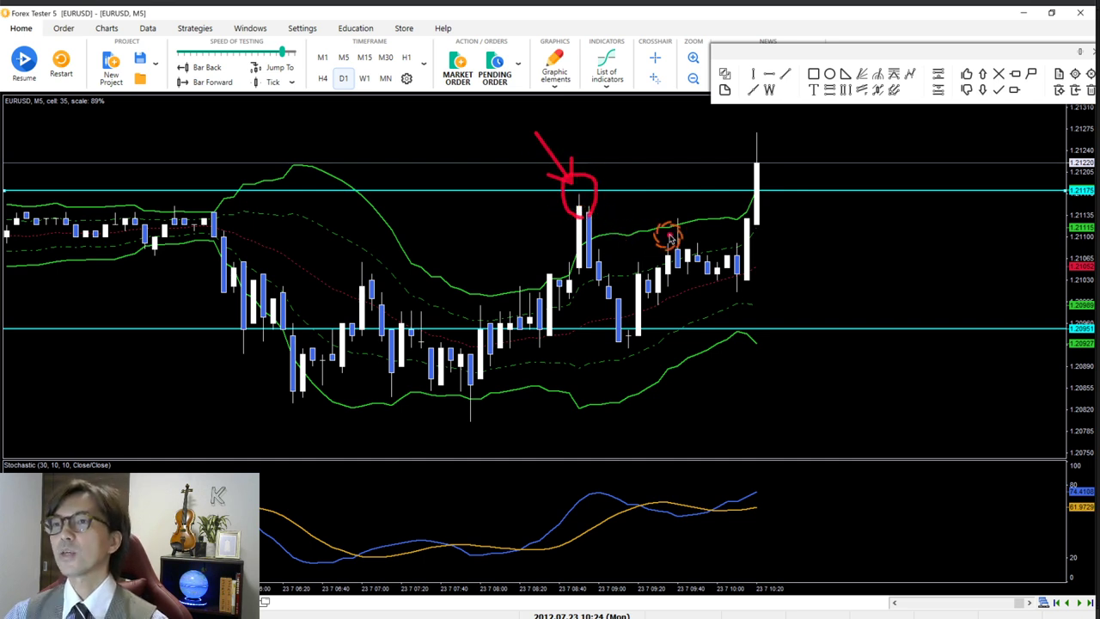
{"action": "left_click_drag", "start_coordinate": [739, 201], "coordinate": [765, 199]}
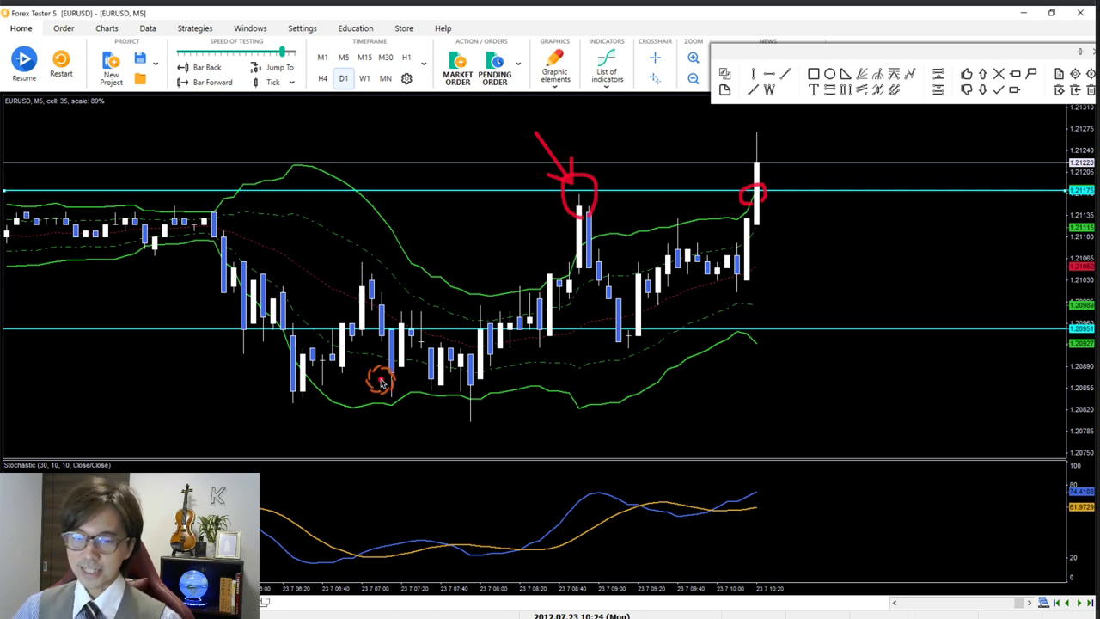
{"action": "key", "text": "Escape"}
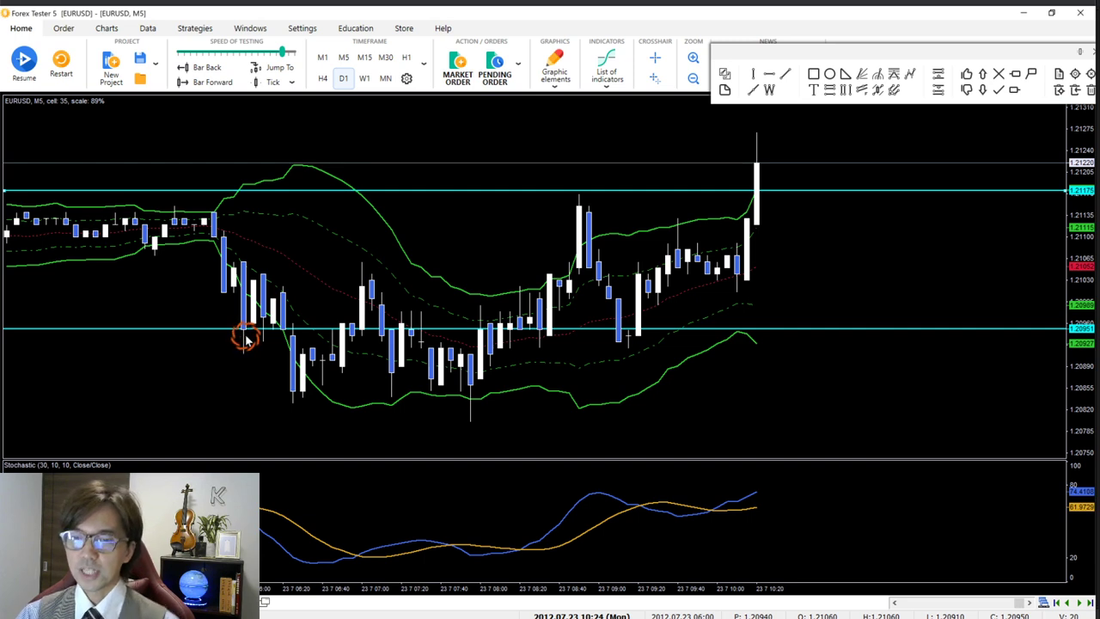
Step: Point arrows at the sell entry and the stop-out candle on M5, and measure the time between them with the crosshair
{"action": "left_click_drag", "start_coordinate": [195, 376], "coordinate": [238, 342]}
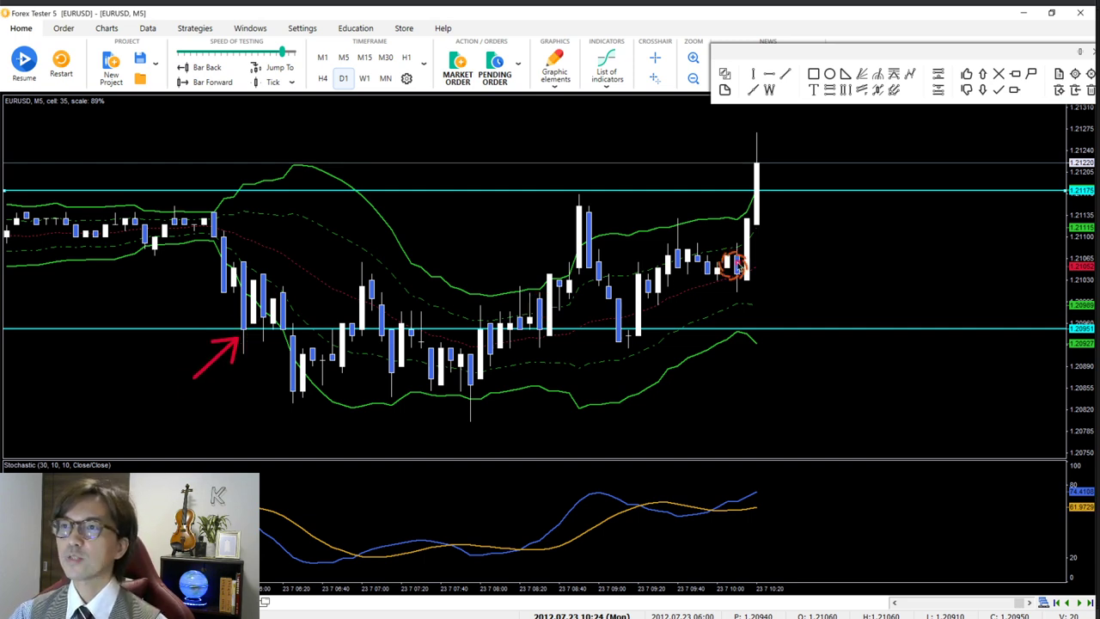
{"action": "left_click_drag", "start_coordinate": [813, 260], "coordinate": [770, 202]}
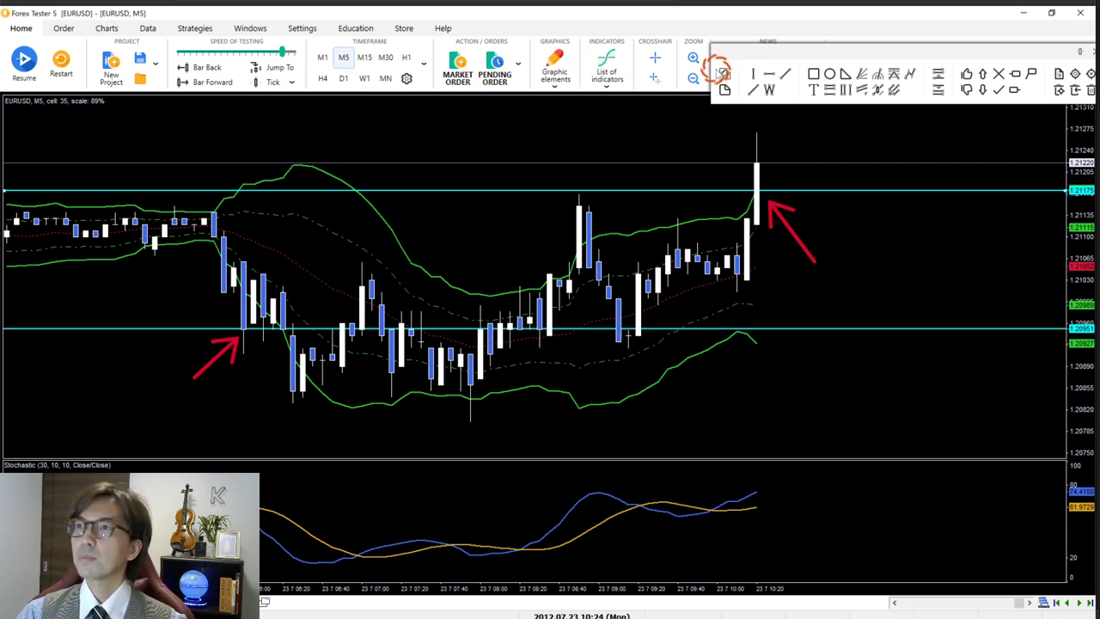
{"action": "left_click", "coordinate": [655, 57]}
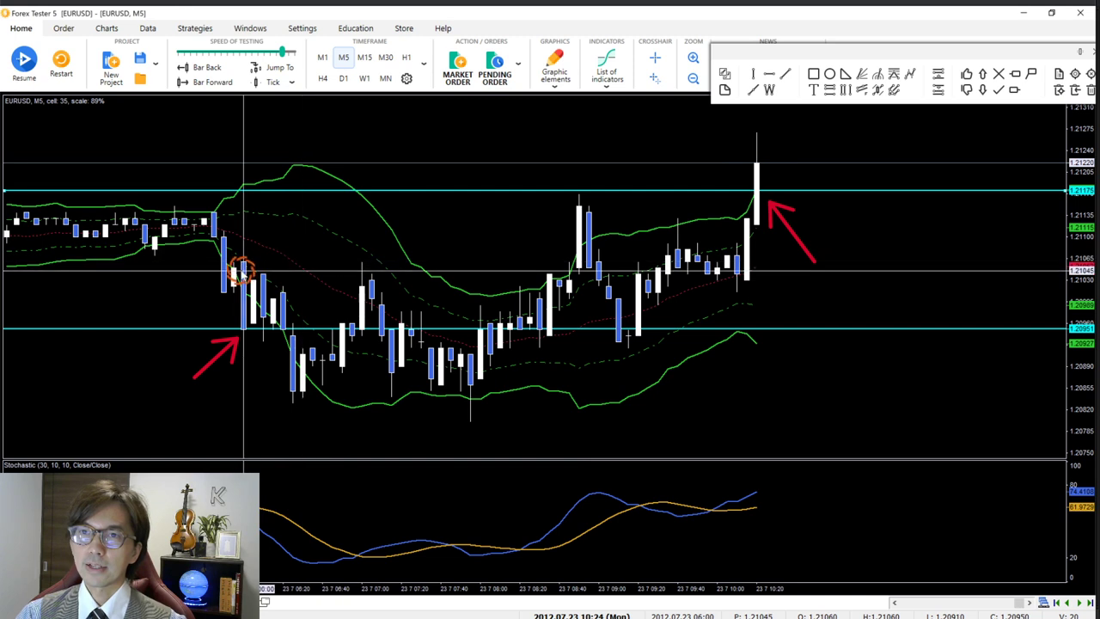
{"action": "left_click_drag", "start_coordinate": [234, 268], "coordinate": [764, 261]}
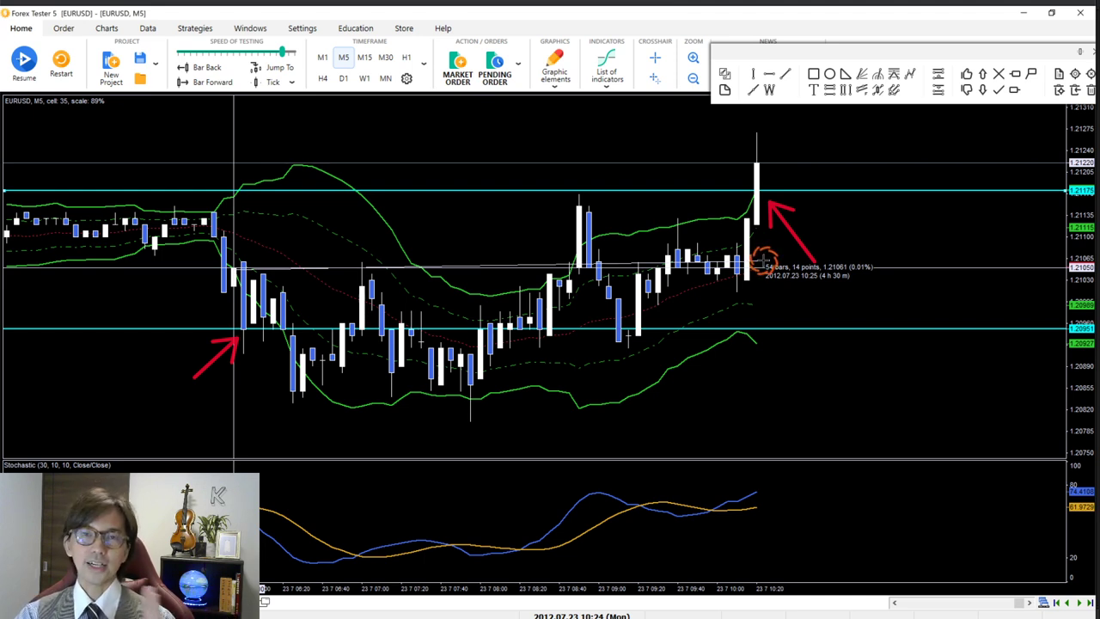
{"action": "left_click_drag", "start_coordinate": [763, 262], "coordinate": [765, 265]}
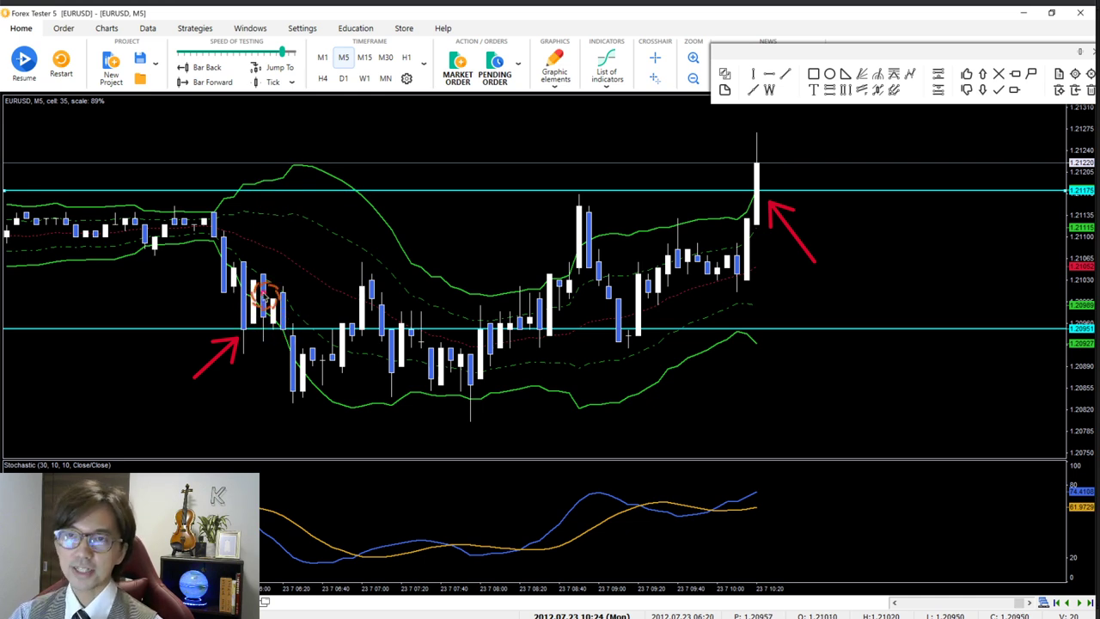
Step: Sketch the expected stepwise fall and the opposing rise on M5, clear all sketches, and show the Daily Ichimoku chart
{"action": "mouse_move", "coordinate": [253, 282]}
{"action": "left_mouse_down"}
{"action": "mouse_move", "coordinate": [305, 399]}
{"action": "mouse_move", "coordinate": [352, 359]}
{"action": "mouse_move", "coordinate": [421, 484]}
{"action": "left_mouse_up"}
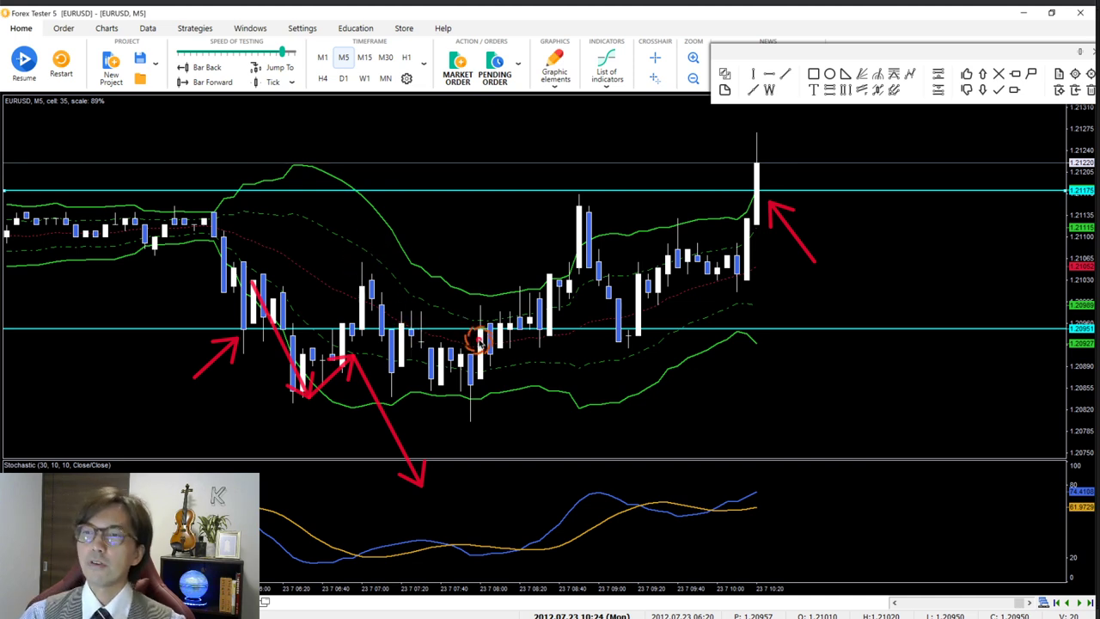
{"action": "left_click_drag", "start_coordinate": [478, 342], "coordinate": [596, 200]}
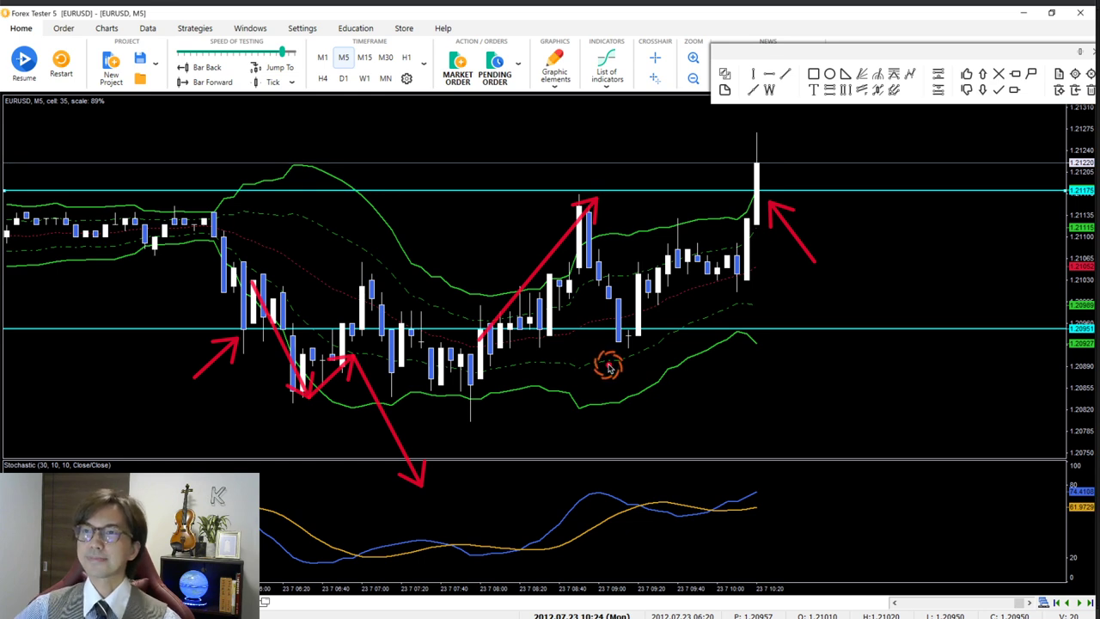
{"action": "key", "text": "Escape"}
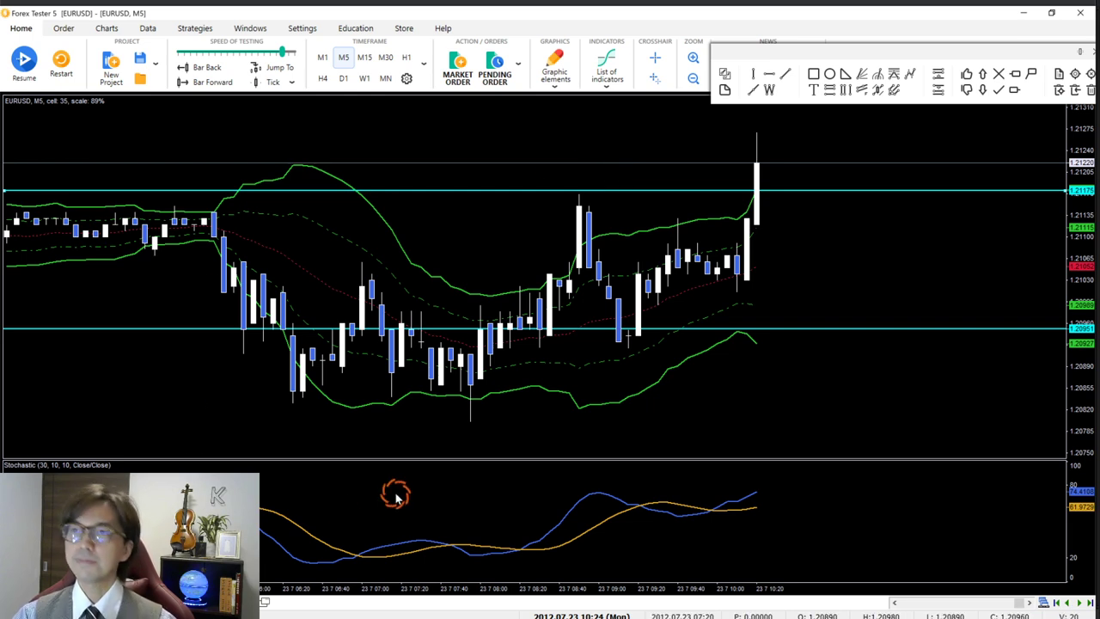
{"action": "key", "text": "ctrl+Tab"}
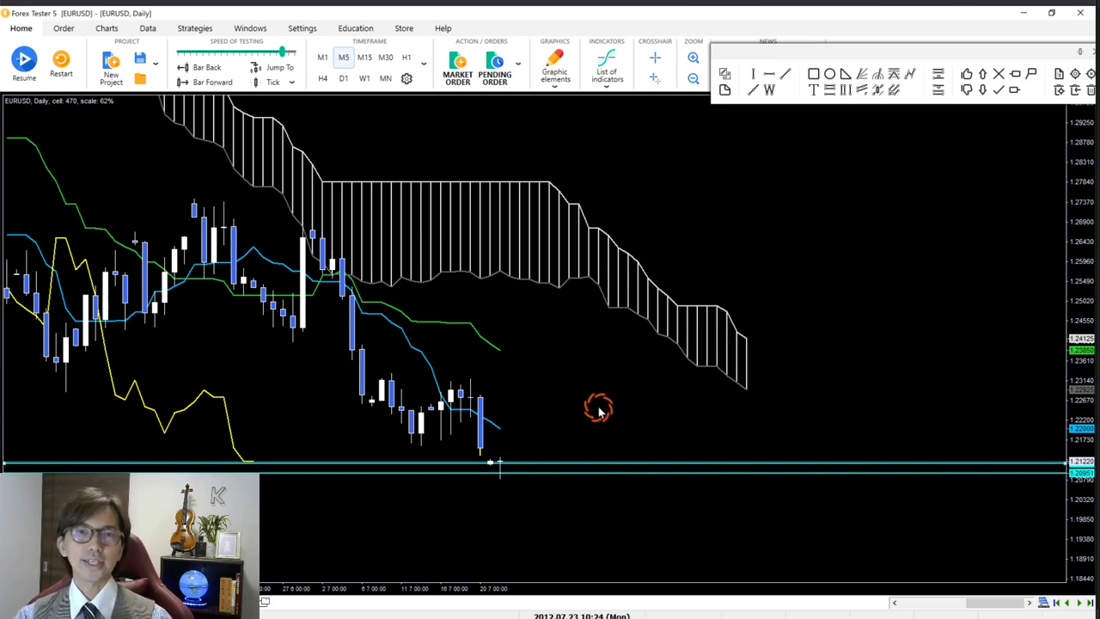
Step: Sketch the expected fall from the latest Daily candle, advance the test bar by bar to 2012.07.26, and step back to 2012.07.25
{"action": "scroll", "coordinate": [610, 400], "scroll_direction": "up", "scroll_amount": 1}
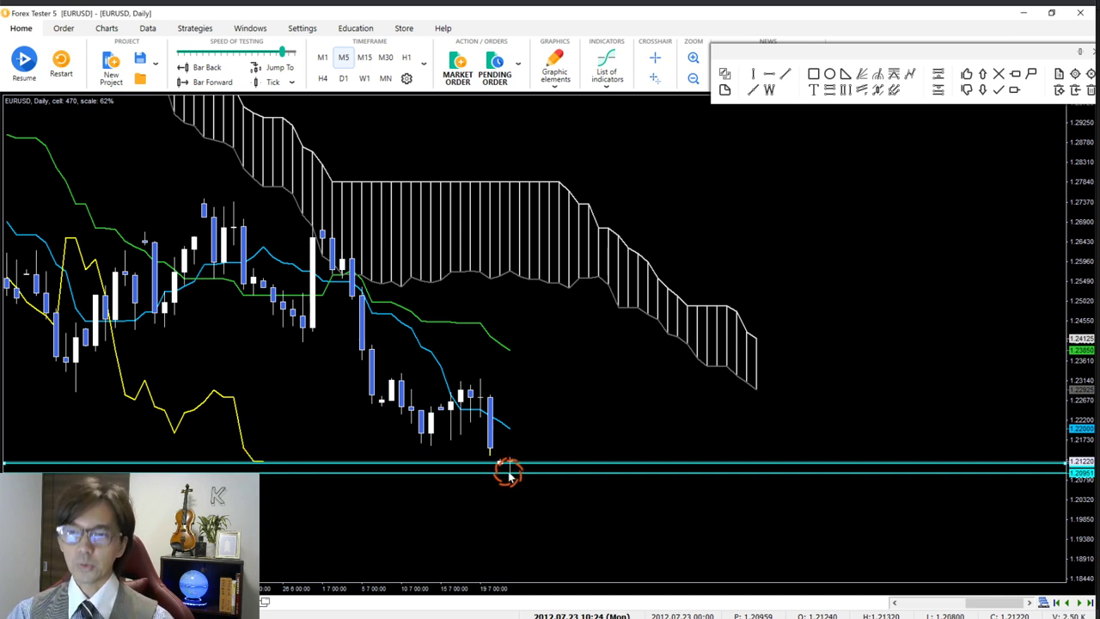
{"action": "left_click_drag", "start_coordinate": [513, 452], "coordinate": [595, 540]}
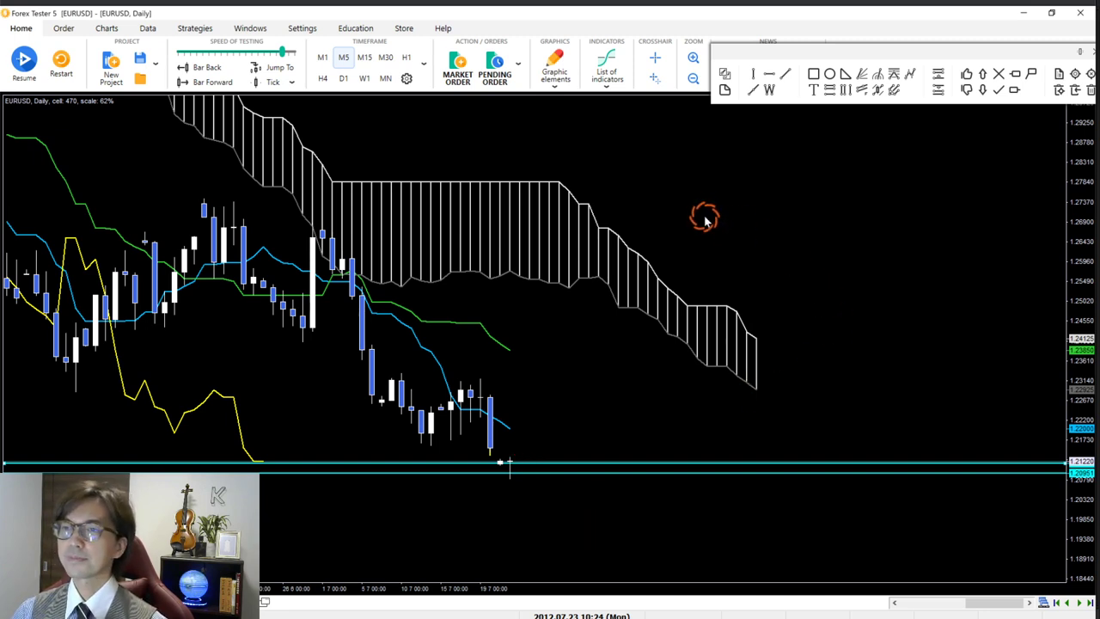
{"action": "key", "text": "F12"}
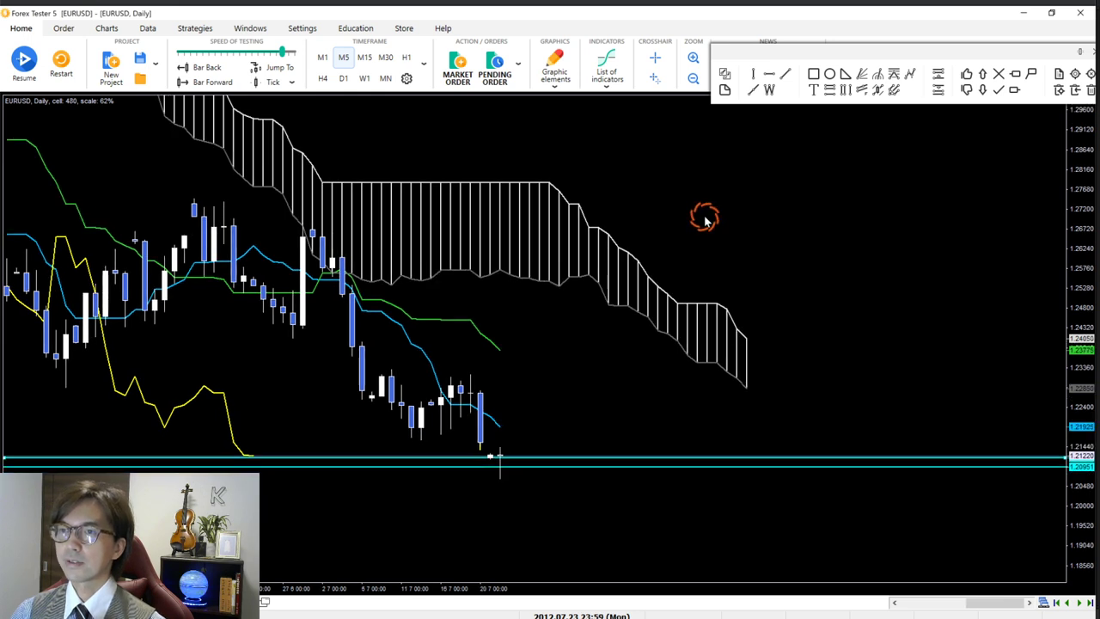
{"action": "key", "text": "F12"}
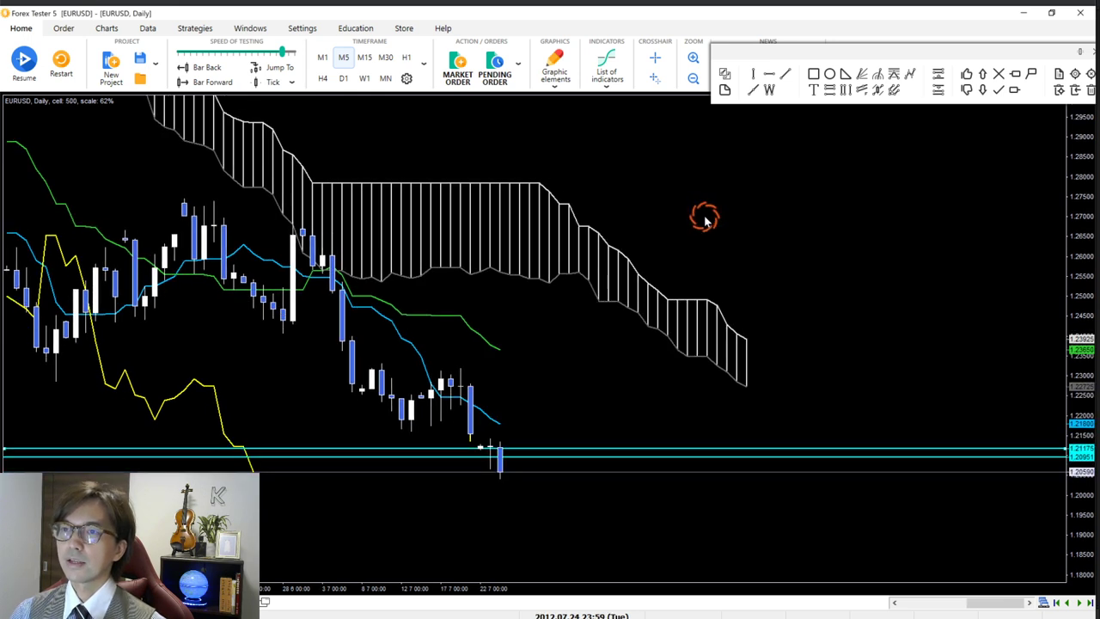
{"action": "key", "text": "F12"}
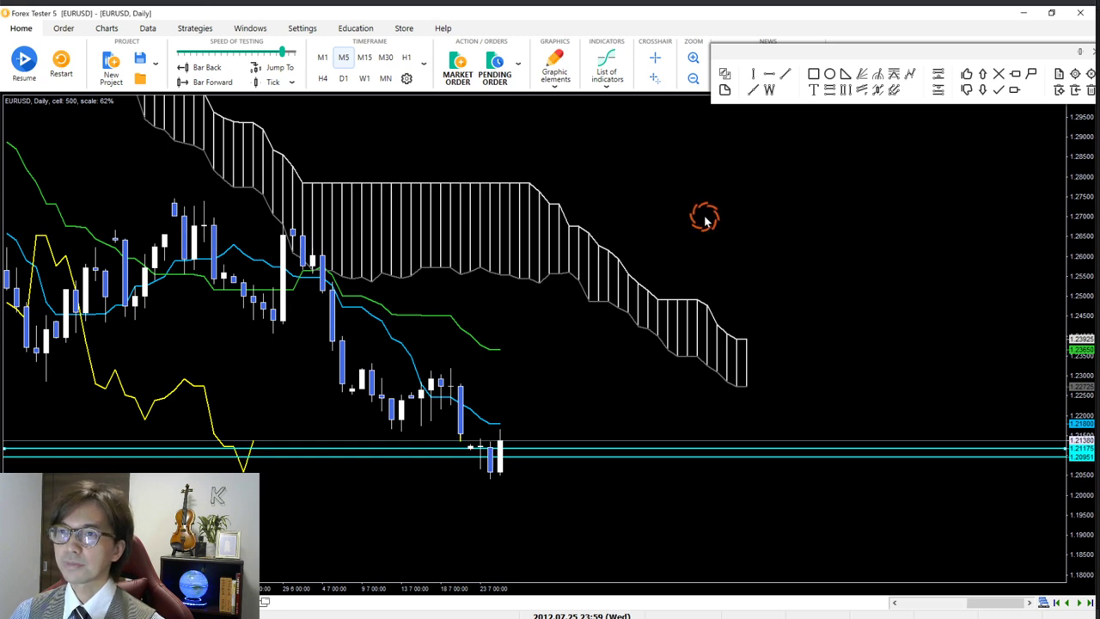
{"action": "key", "text": "F12"}
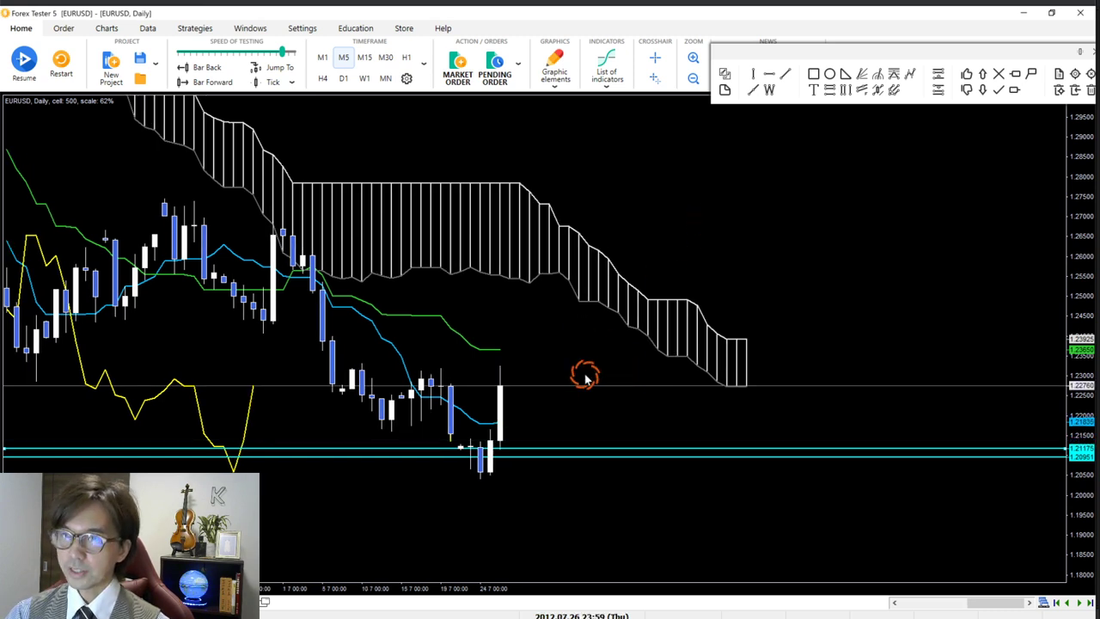
{"action": "key", "text": "ctrl+F12"}
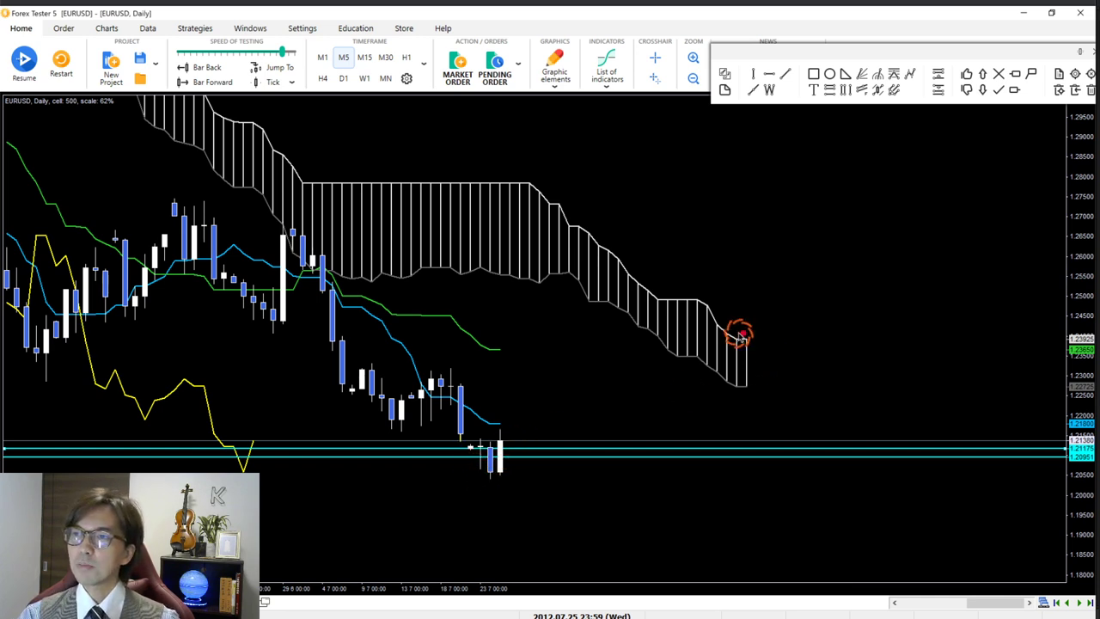
Step: Draw short horizontal arrows beside the Ichimoku cloud's two edges and the blue and green lines, and a horizontal stroke across the recent candles
{"action": "left_click_drag", "start_coordinate": [765, 311], "coordinate": [775, 318]}
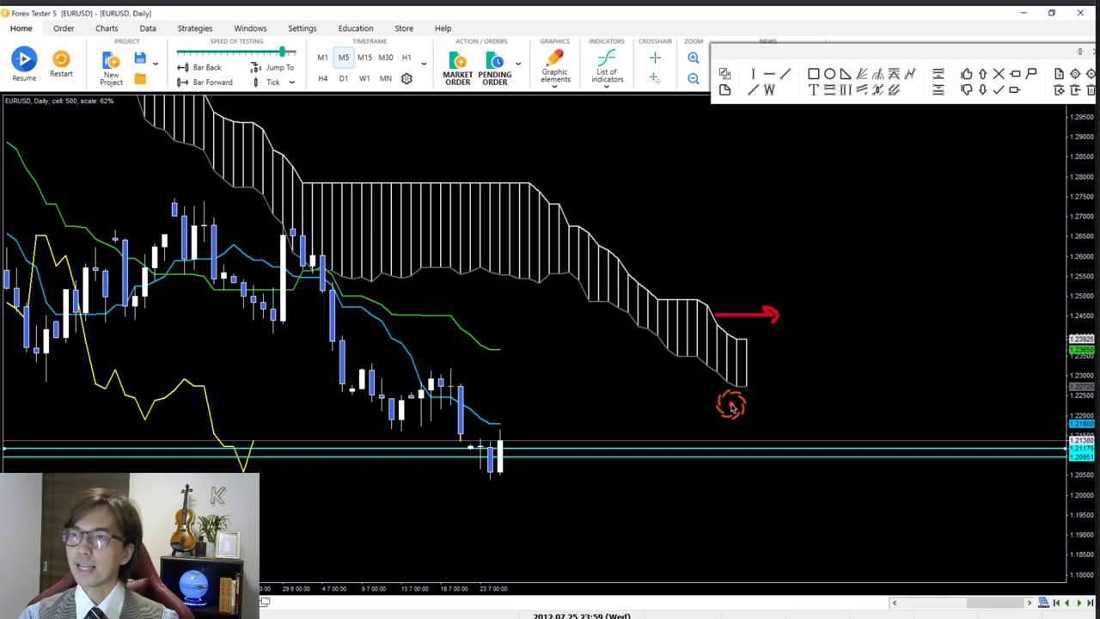
{"action": "left_click_drag", "start_coordinate": [729, 404], "coordinate": [769, 402]}
{"action": "left_click_drag", "start_coordinate": [478, 409], "coordinate": [506, 405]}
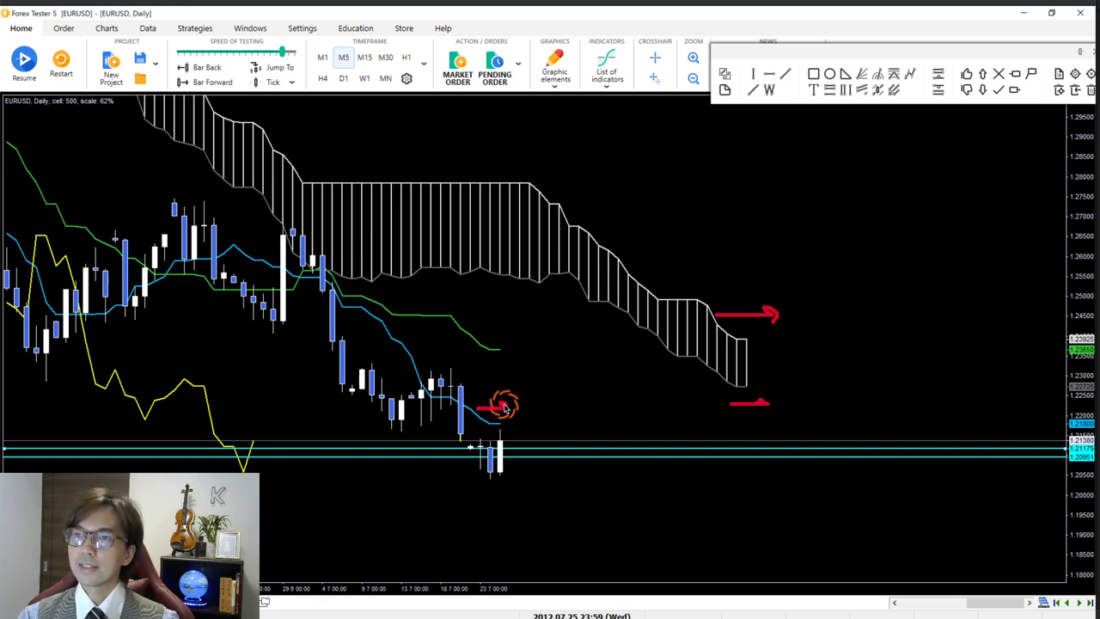
{"action": "left_click_drag", "start_coordinate": [485, 324], "coordinate": [514, 322]}
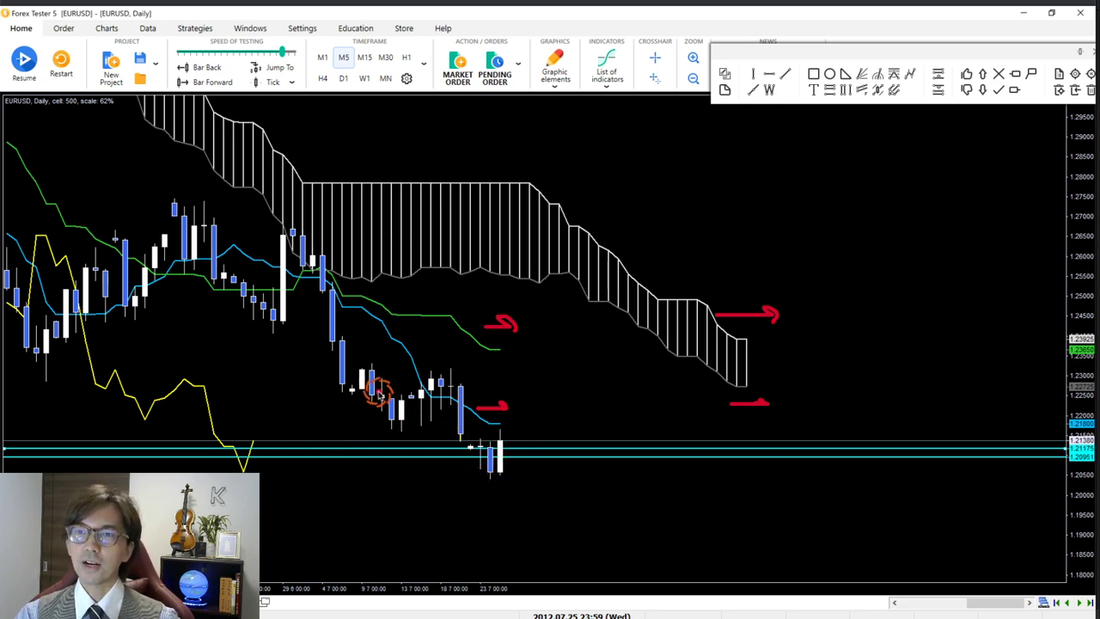
{"action": "mouse_move", "coordinate": [373, 386]}
{"action": "left_mouse_down"}
{"action": "mouse_move", "coordinate": [386, 403]}
{"action": "mouse_move", "coordinate": [437, 386]}
{"action": "left_mouse_up"}
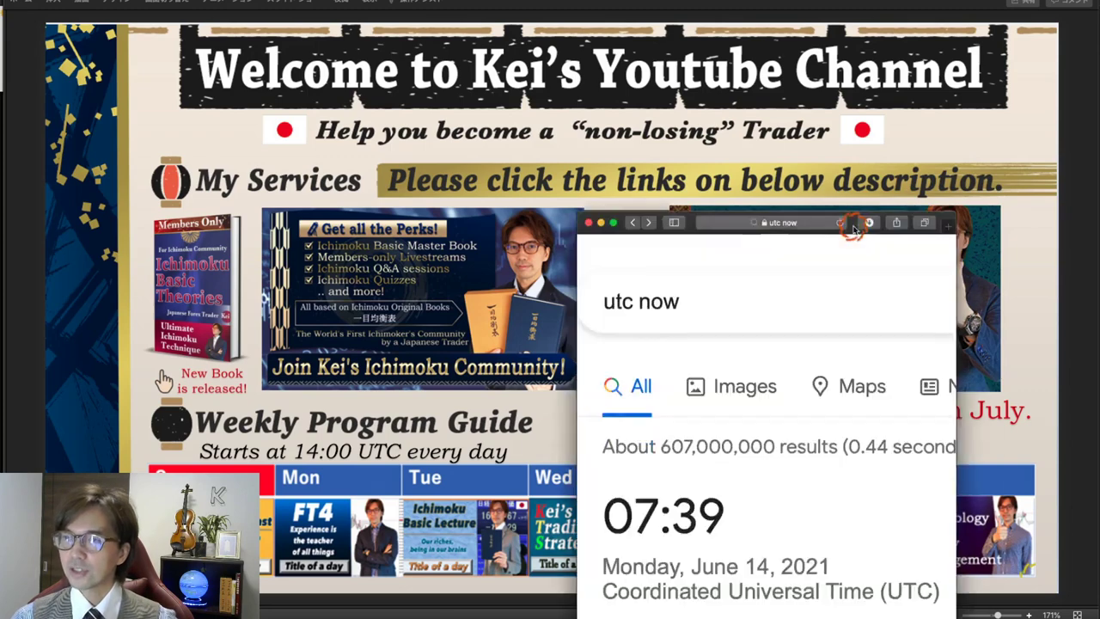
Step: On the channel welcome slide, move the browser window showing the UTC time up off the program guide and close it
{"action": "left_click_drag", "start_coordinate": [848, 226], "coordinate": [710, 17]}
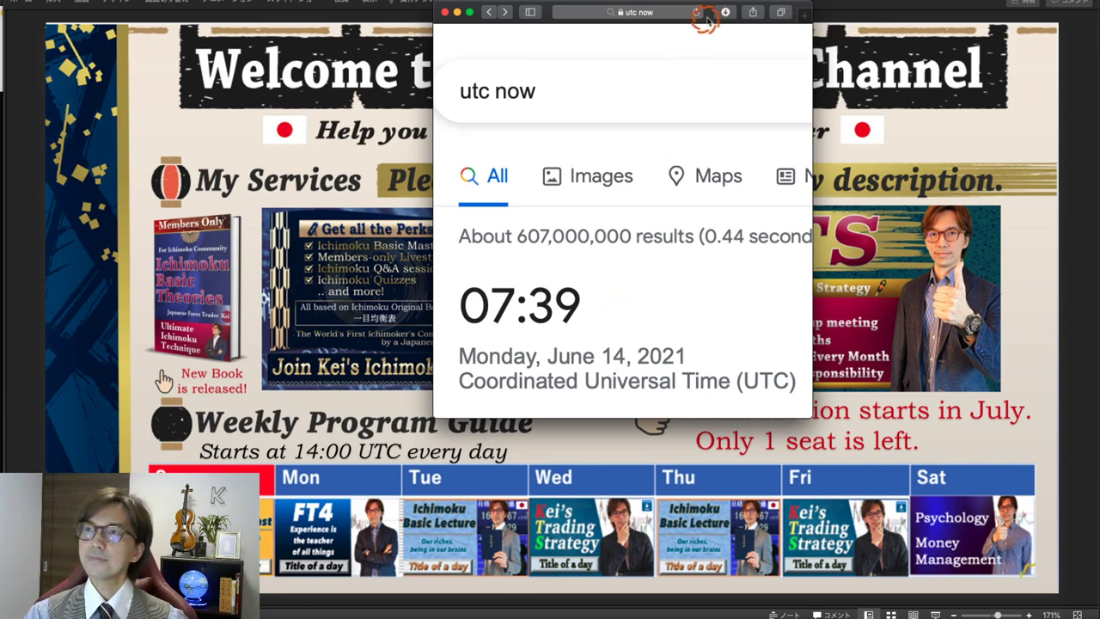
{"action": "key", "text": "super+w"}
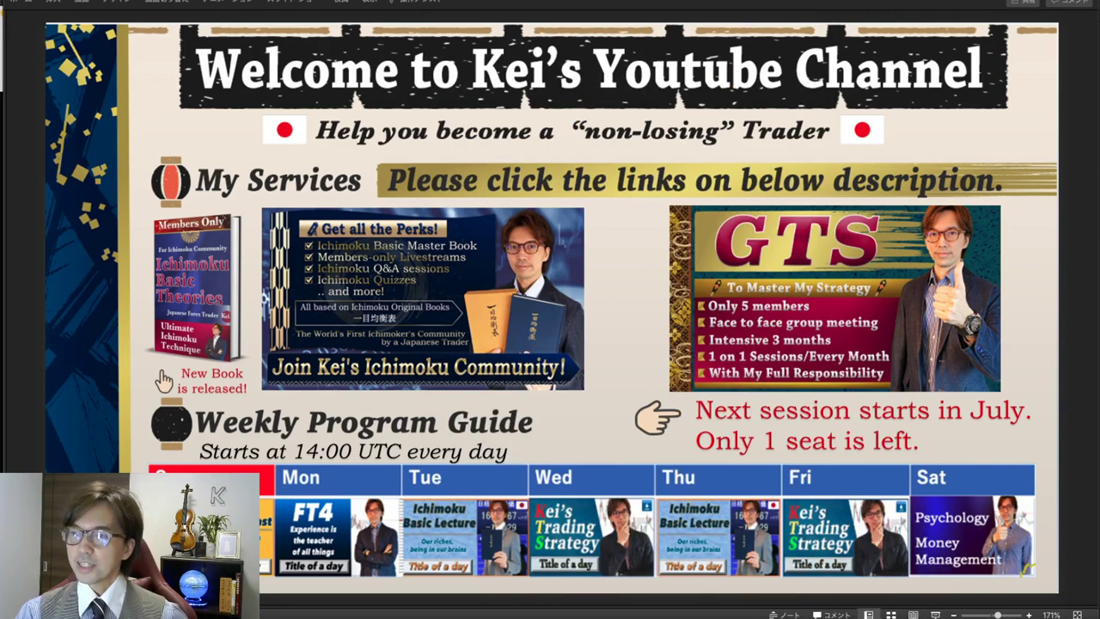